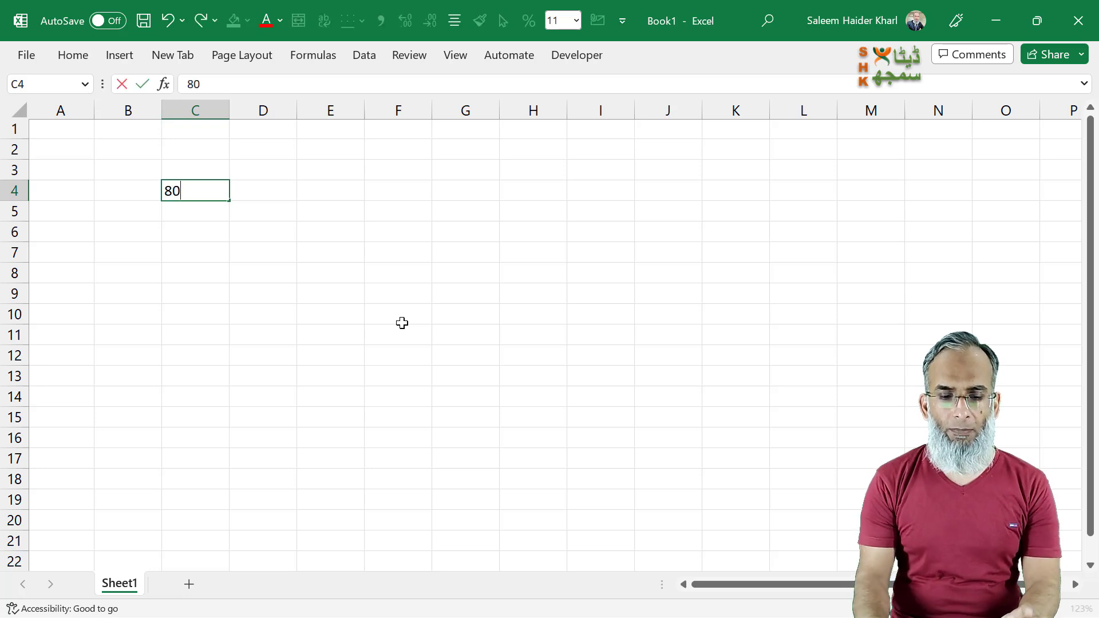
- Enter 80 in C4, with the headings Remaining in D3 and Completed in E3
key(Tab)
key(Up)
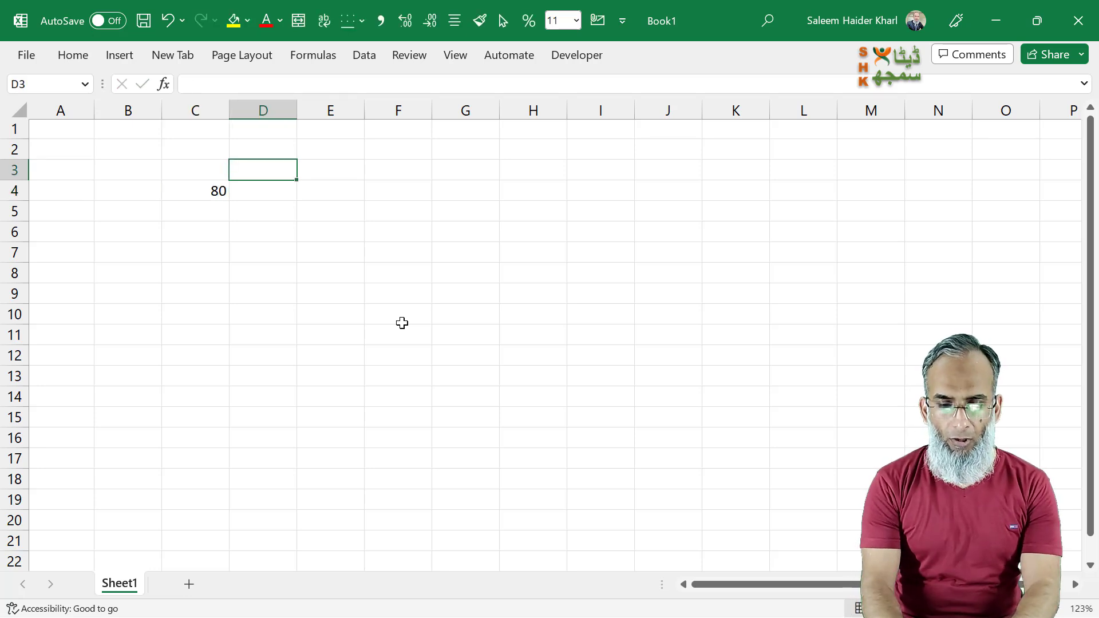
text(Remaining)
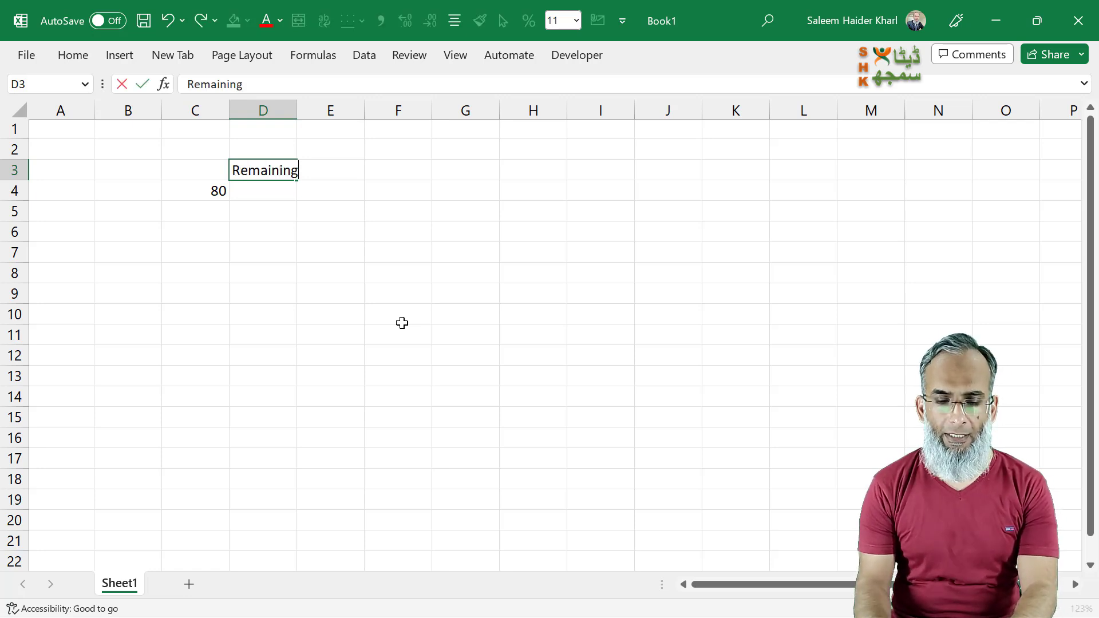
key(Tab)
text(Completed)
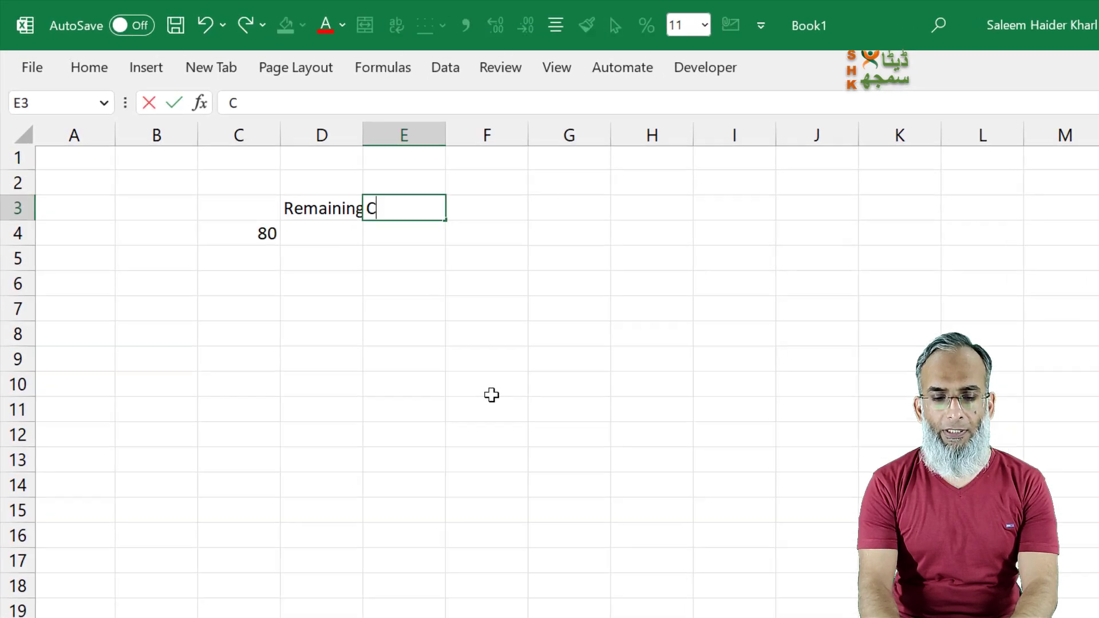
key(Return)
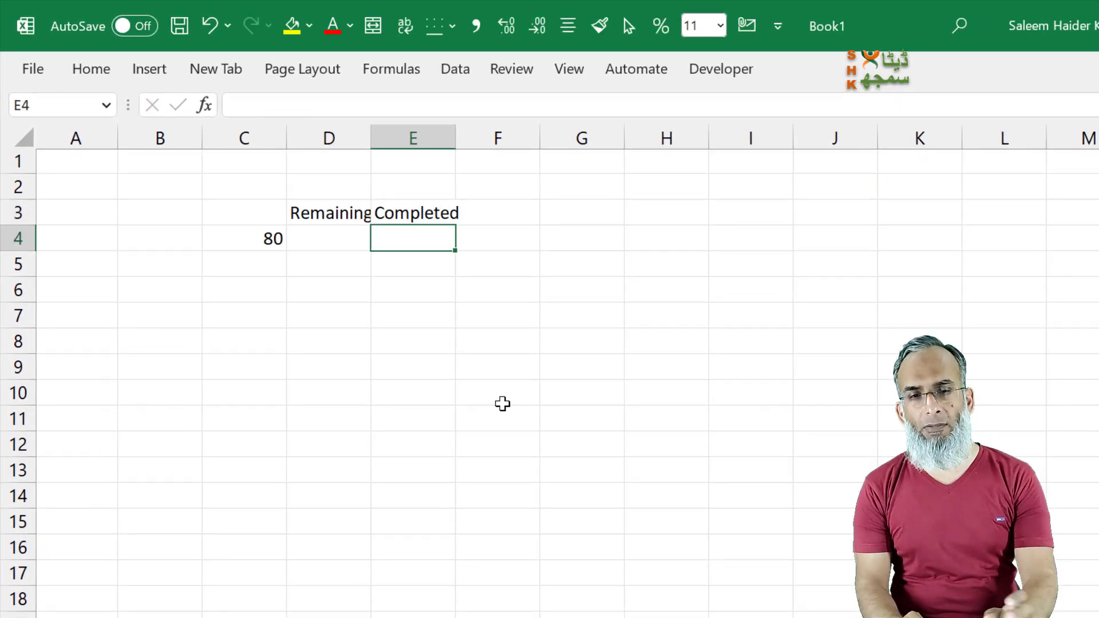
- Widen columns D and E to fit their headings, and enter the formula =C4/100 in E4 under Completed
drag(371, 137, 424, 137)
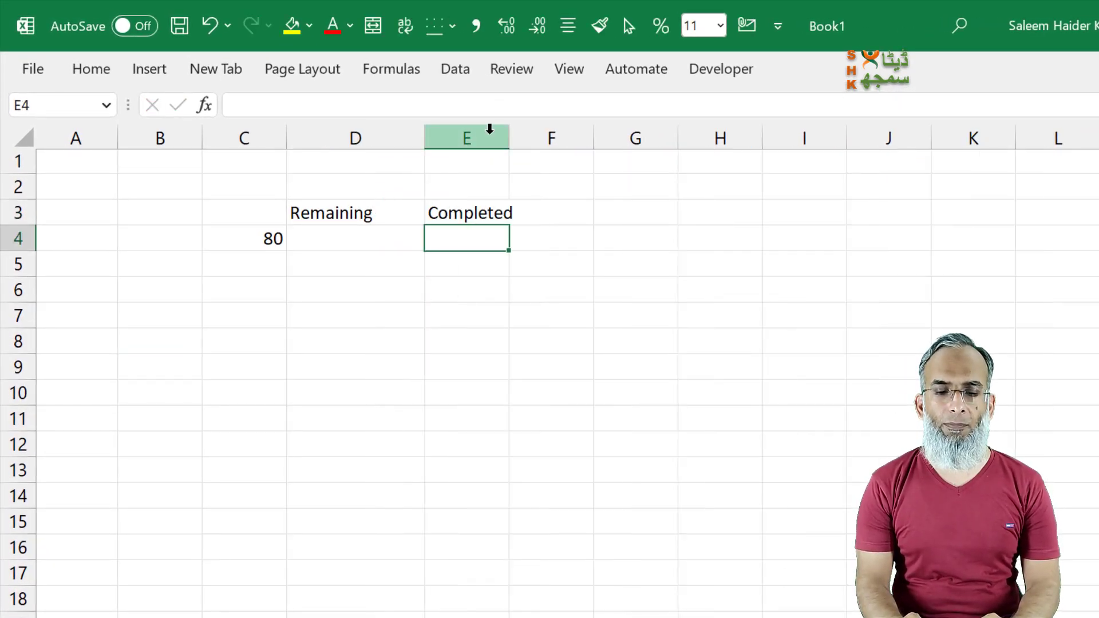
drag(509, 138, 546, 145)
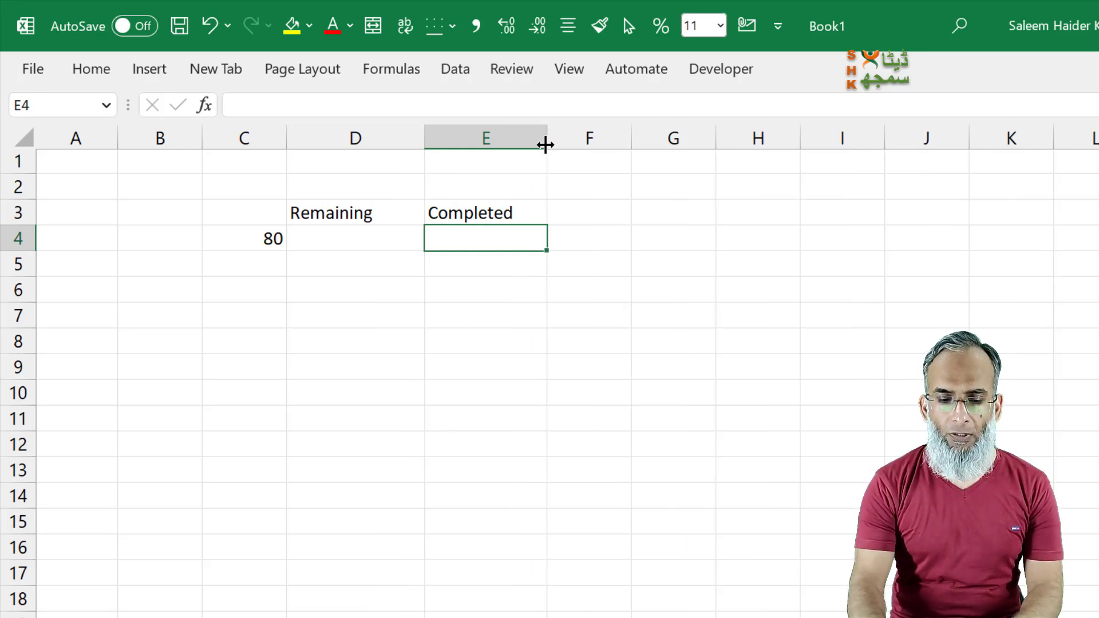
text(=)
key(Left)
key(Left)
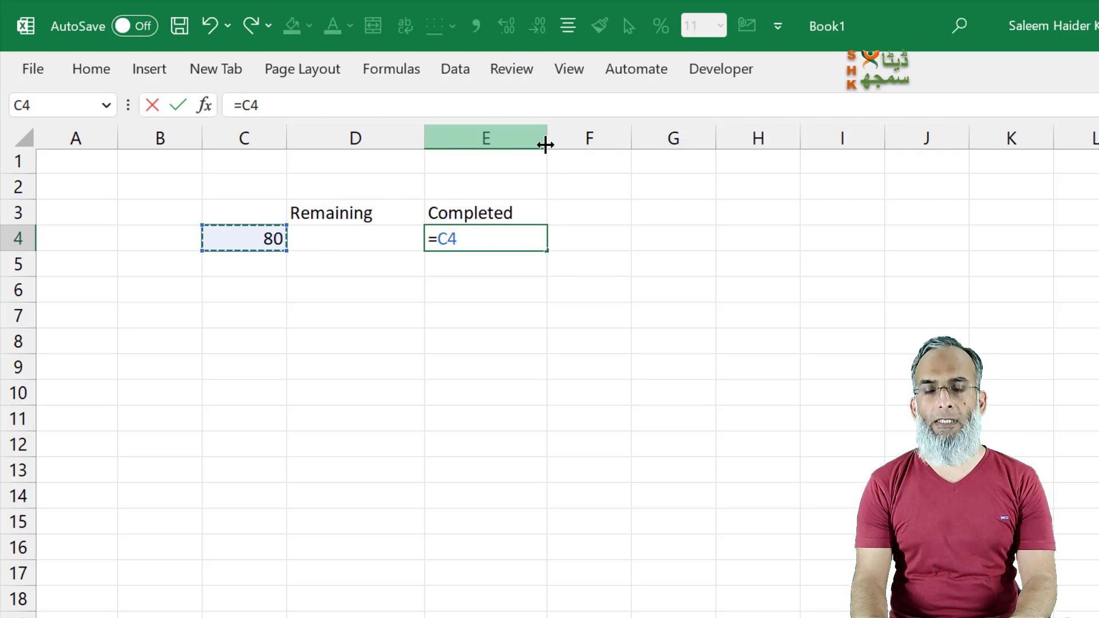
text(/100)
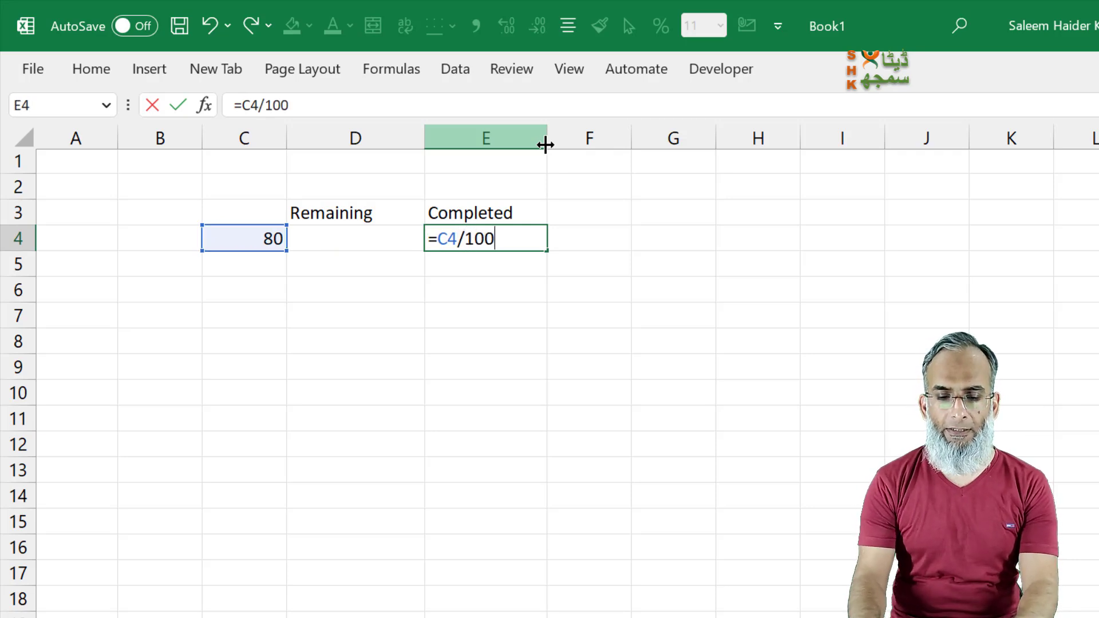
key(Return)
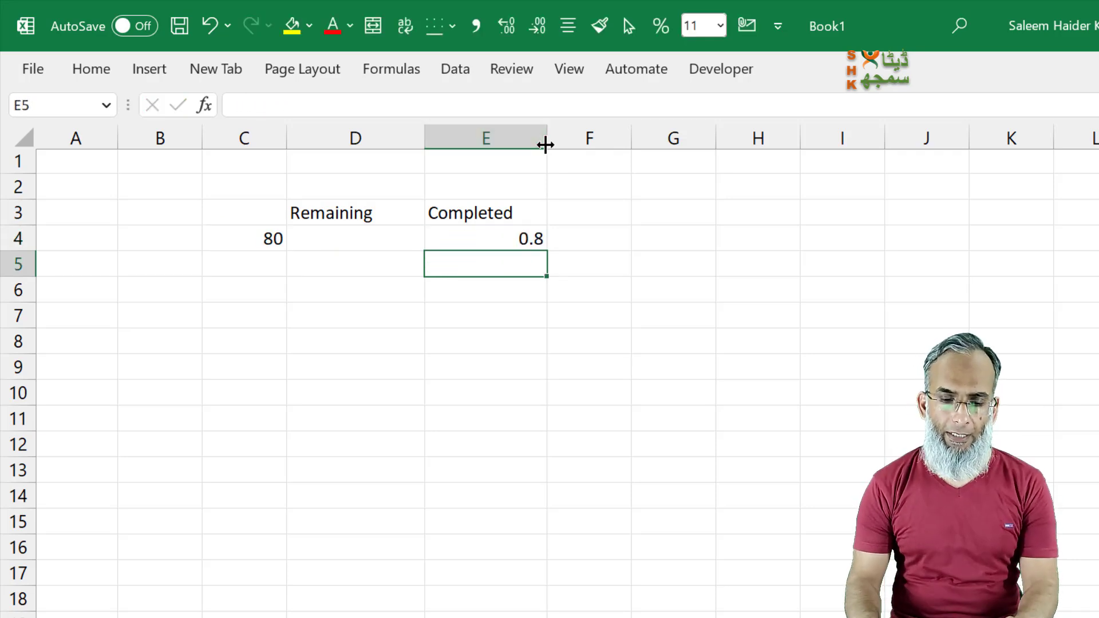
- Enter the formula =1-E4 in D4 under Remaining
key(Up)
key(Left)
text(=)
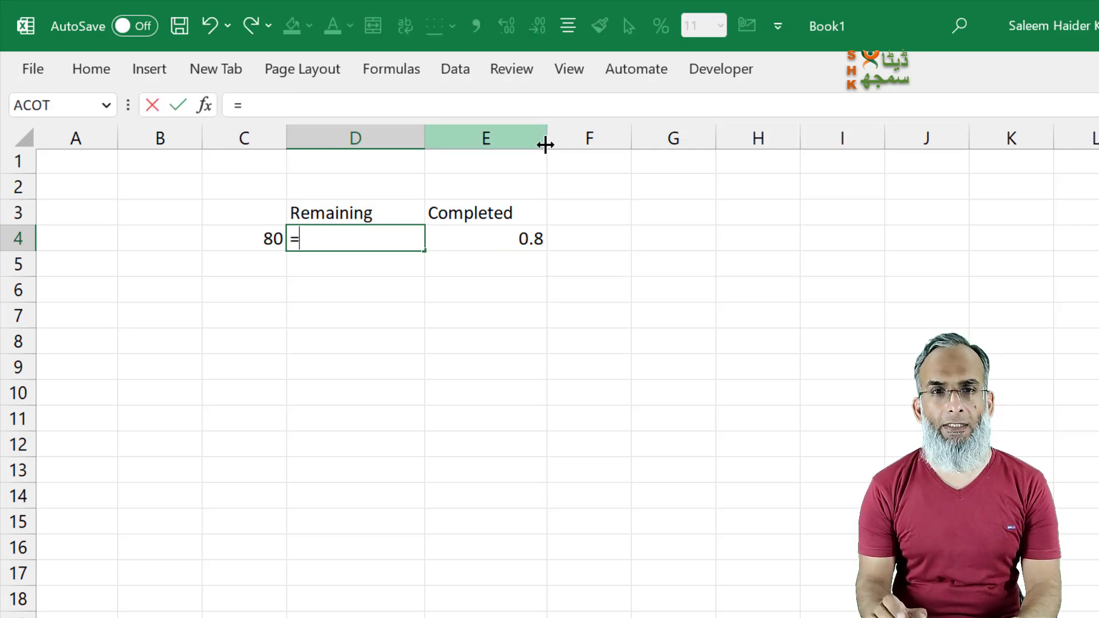
text(1-)
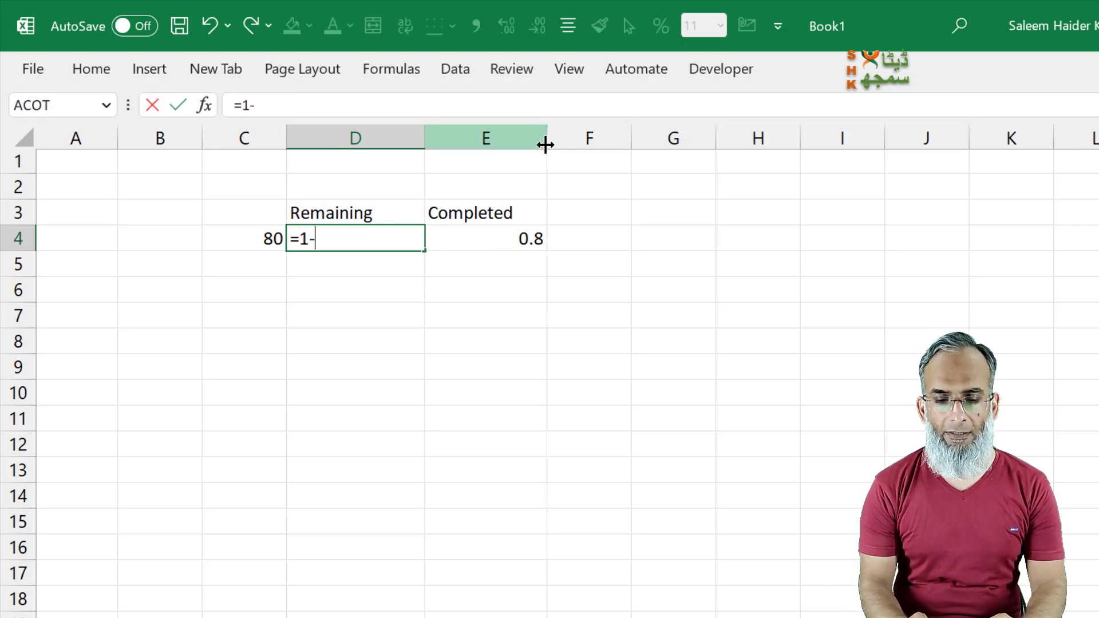
click(511, 244)
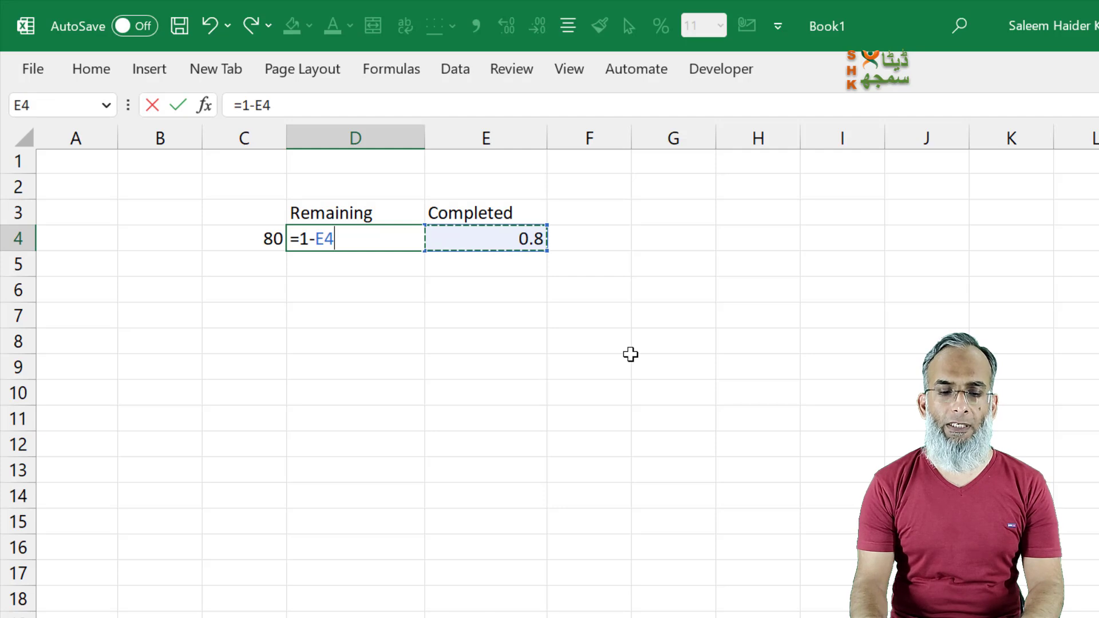
key(Return)
- Format the Remaining and Completed values in D4:E4 as percentages
key(Up)
key(shift+Right)
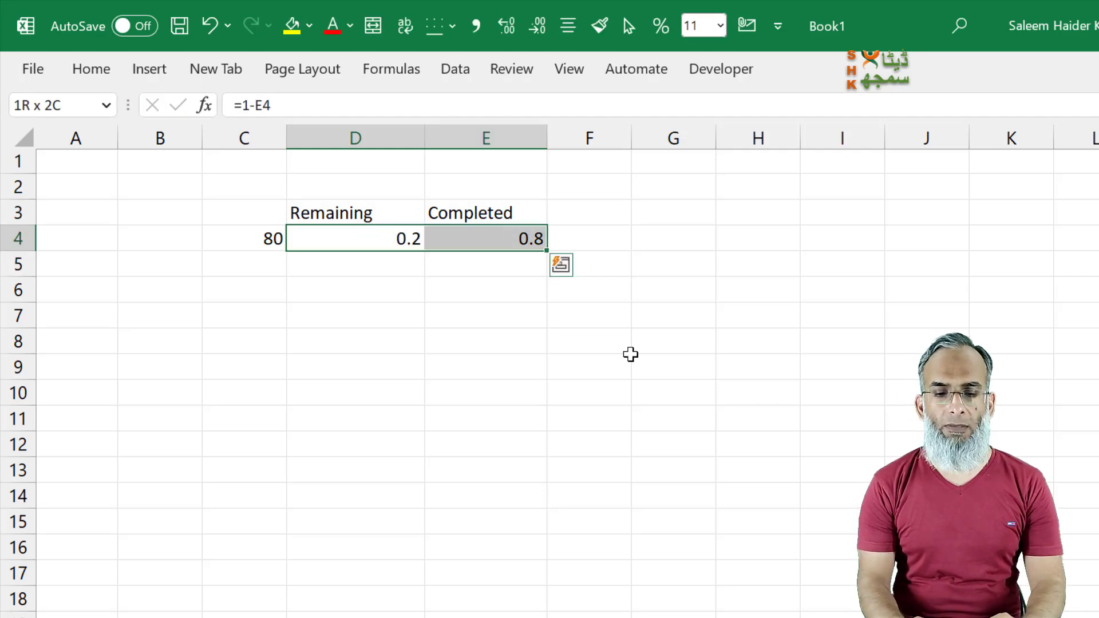
click(661, 27)
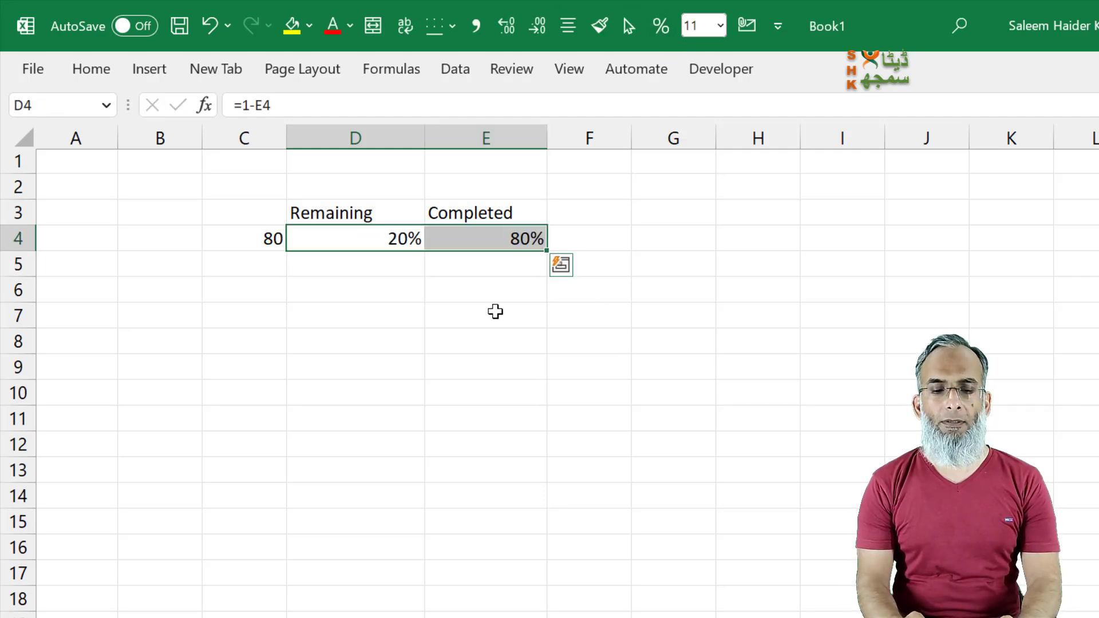
- Center the contents of columns D and E horizontally
click(375, 139)
drag(458, 139, 493, 139)
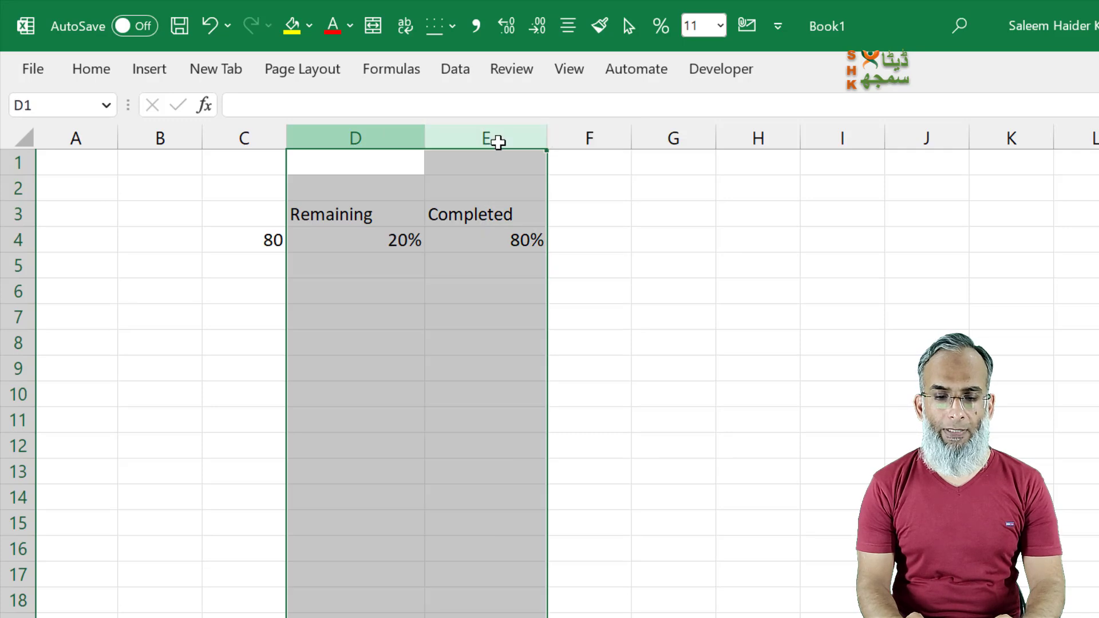
click(568, 25)
click(602, 102)
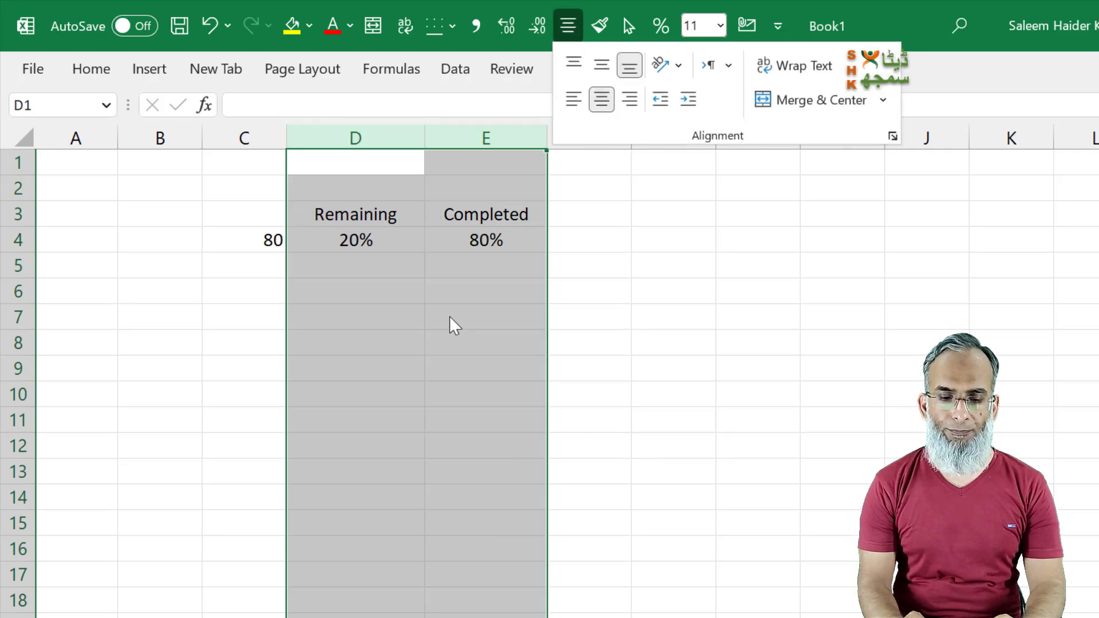
click(450, 318)
click(450, 316)
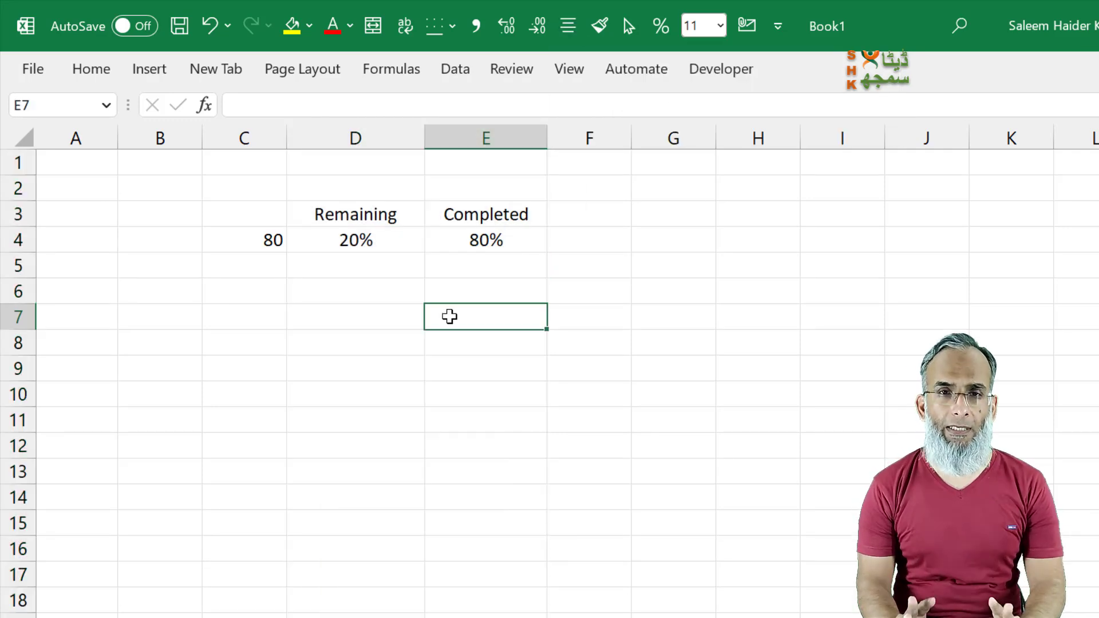
- Insert a doughnut chart from D3:E4 and narrow it to about 3.84" wide
drag(363, 216, 491, 235)
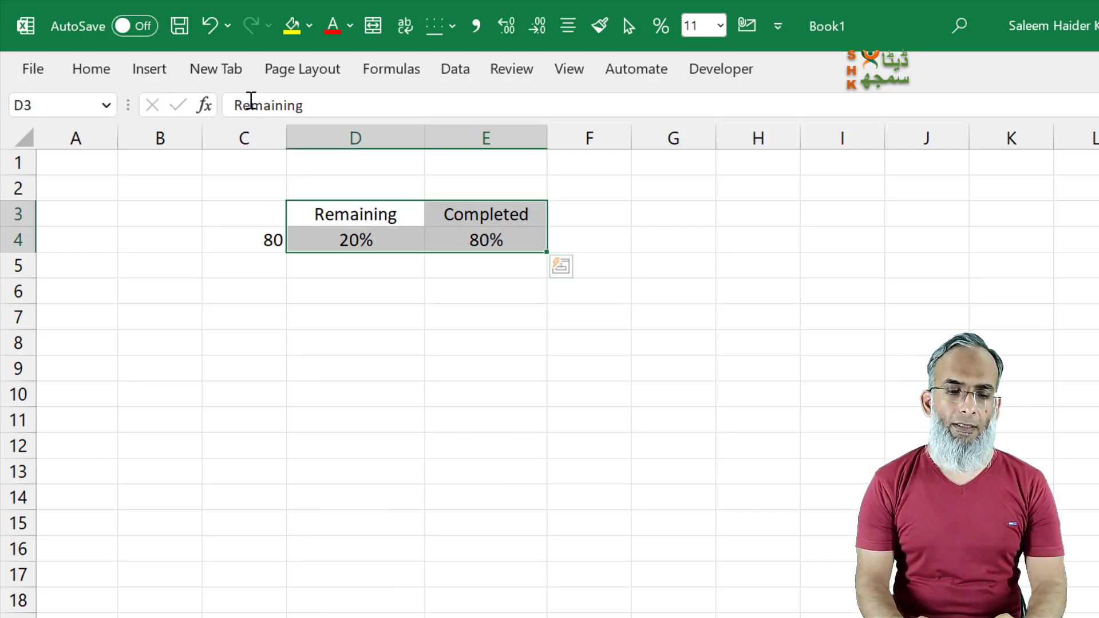
click(150, 70)
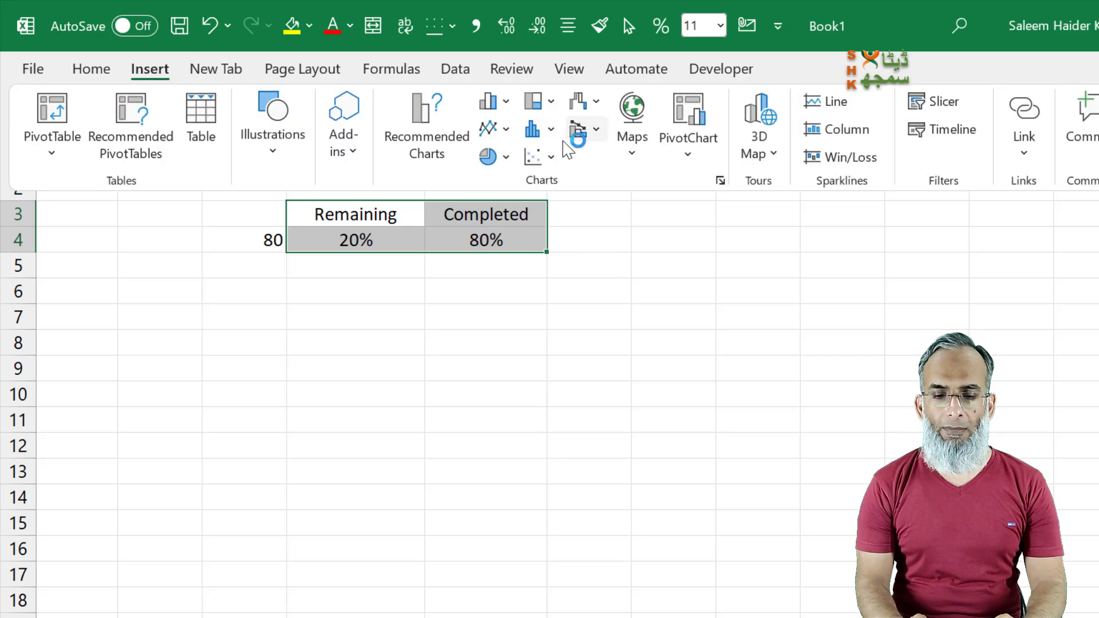
click(497, 157)
click(507, 452)
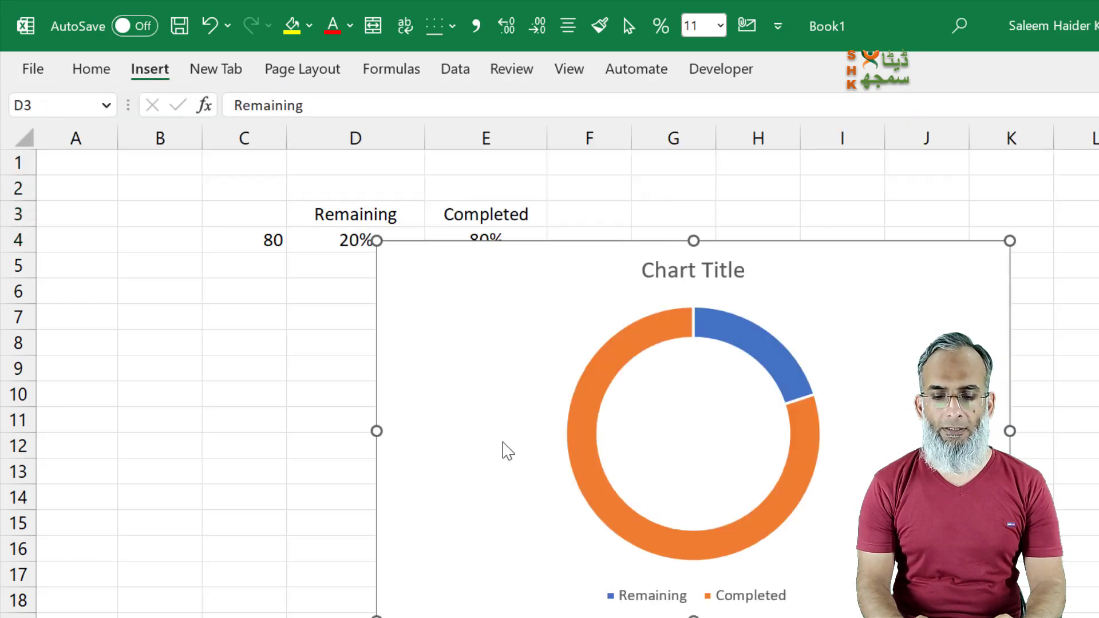
drag(1010, 431, 862, 459)
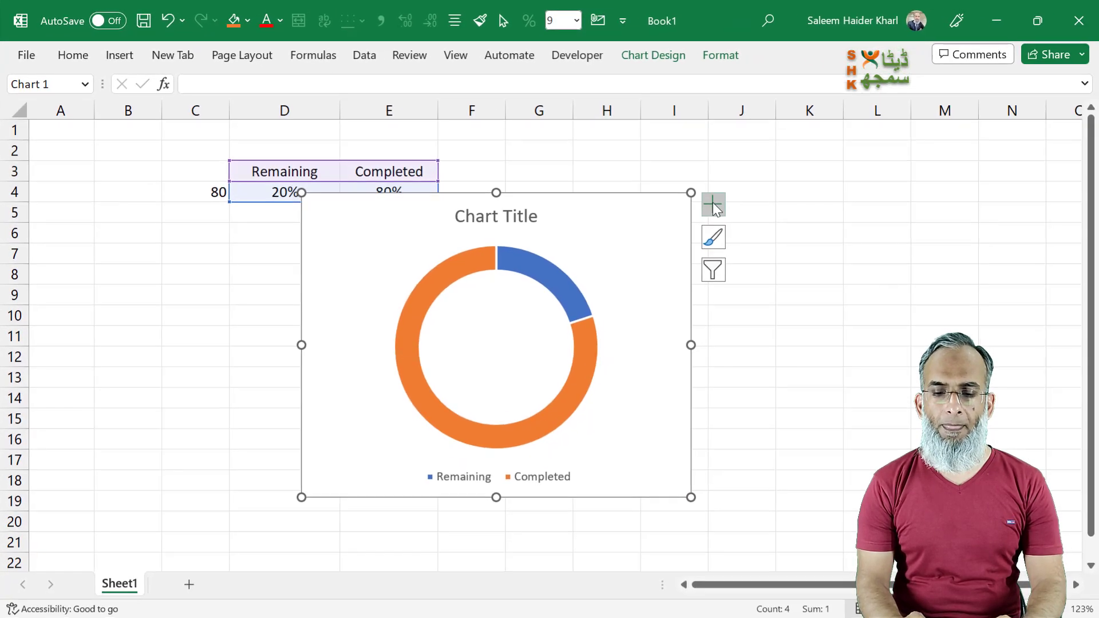
- Remove the chart title and the legend from the doughnut chart
click(715, 205)
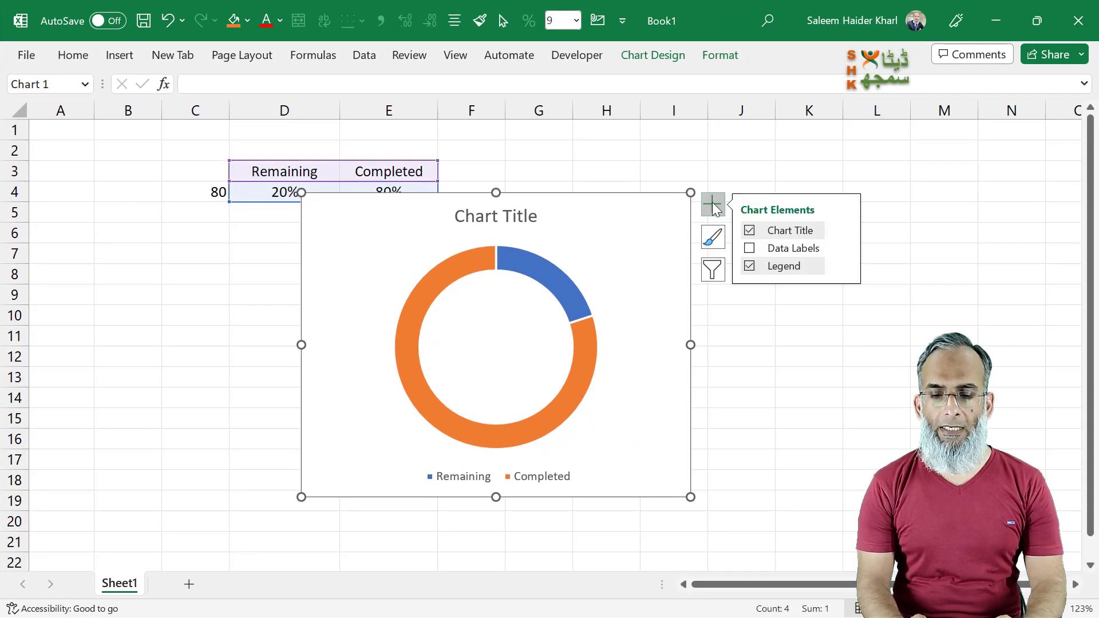
click(751, 230)
click(750, 266)
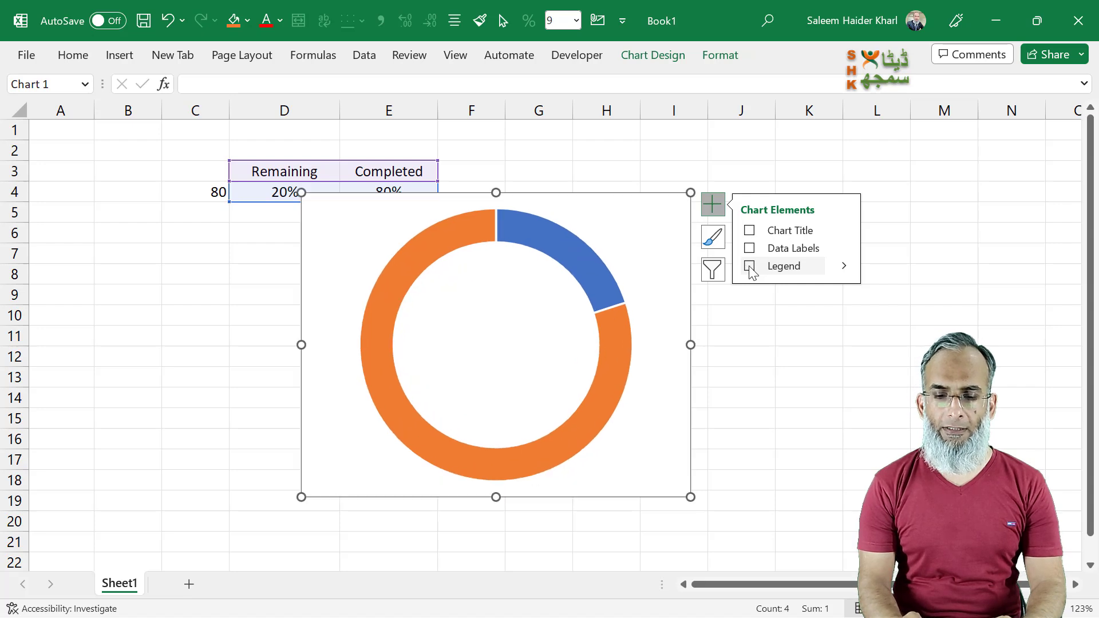
click(734, 57)
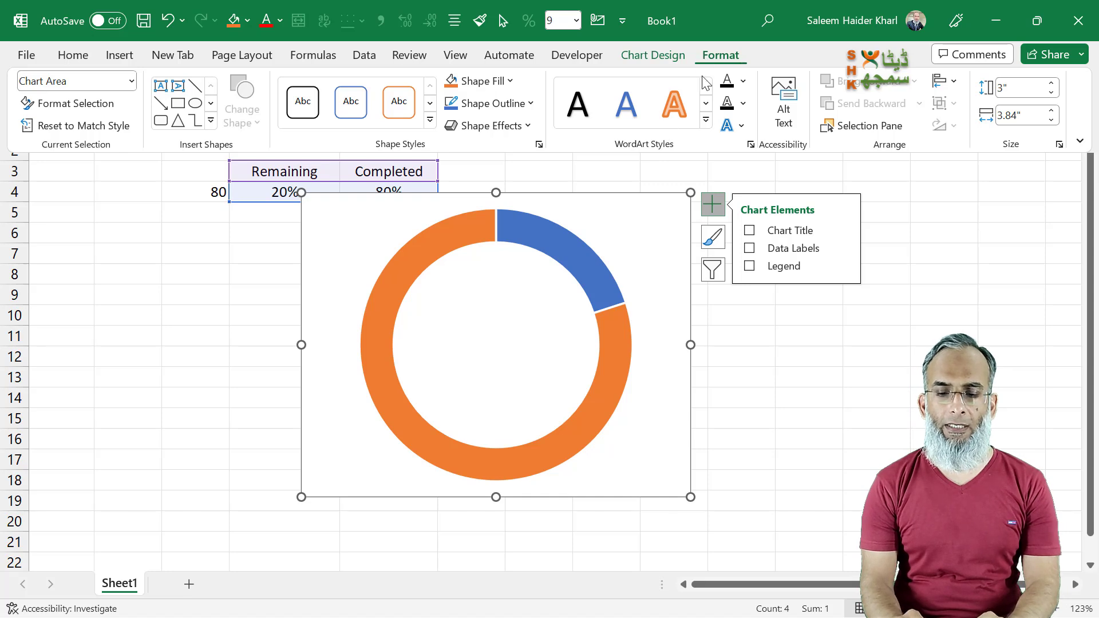
click(745, 380)
click(745, 380)
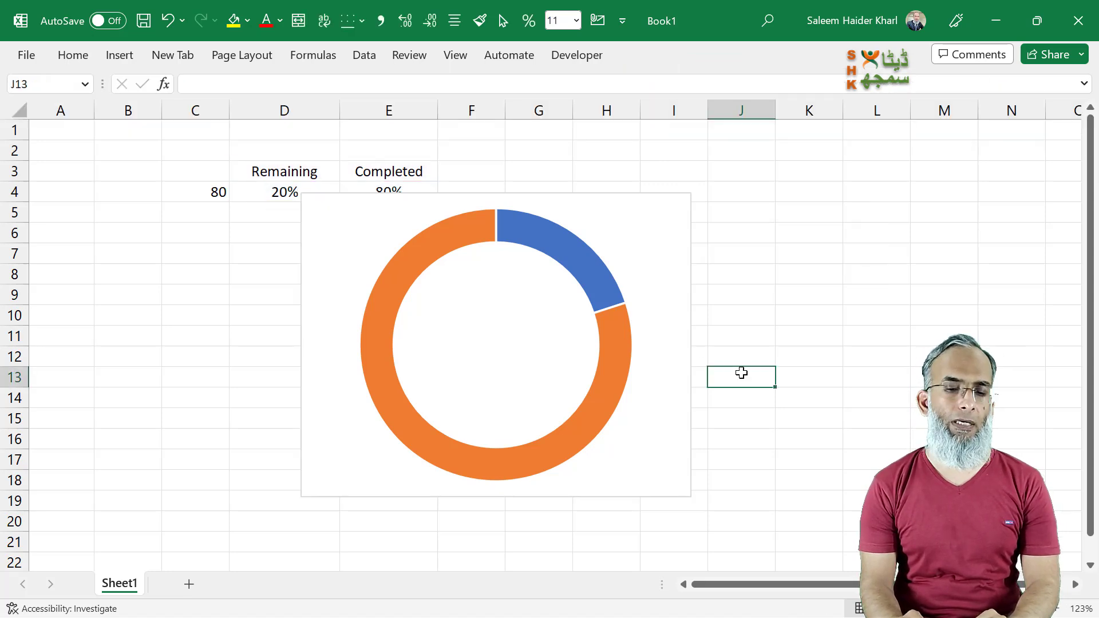
- Set the doughnut chart area to No Fill and No Outline
click(689, 251)
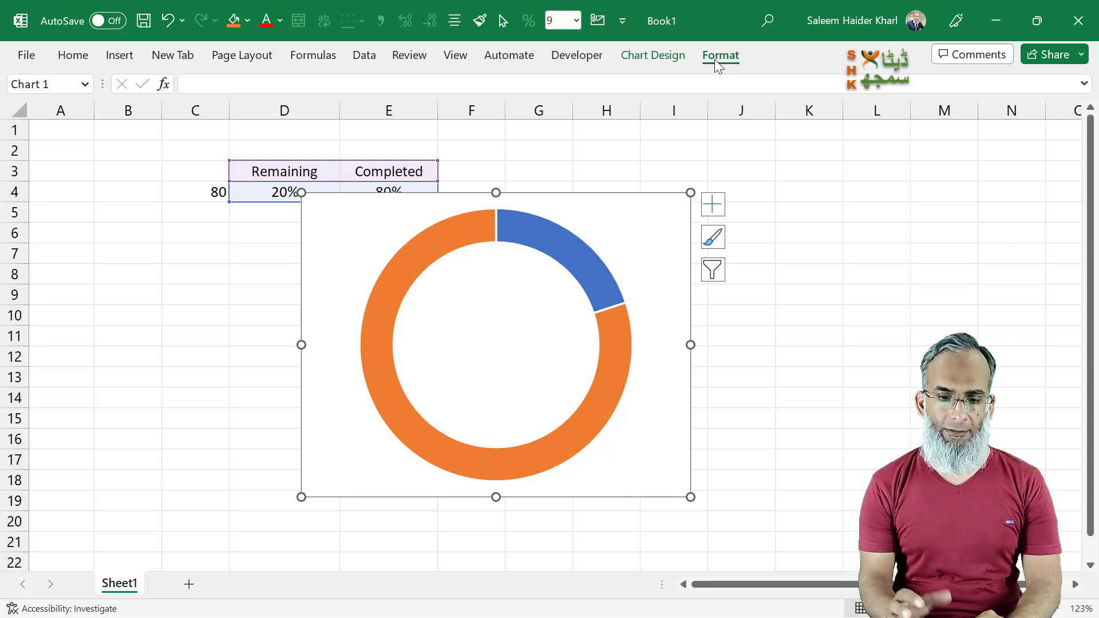
click(715, 60)
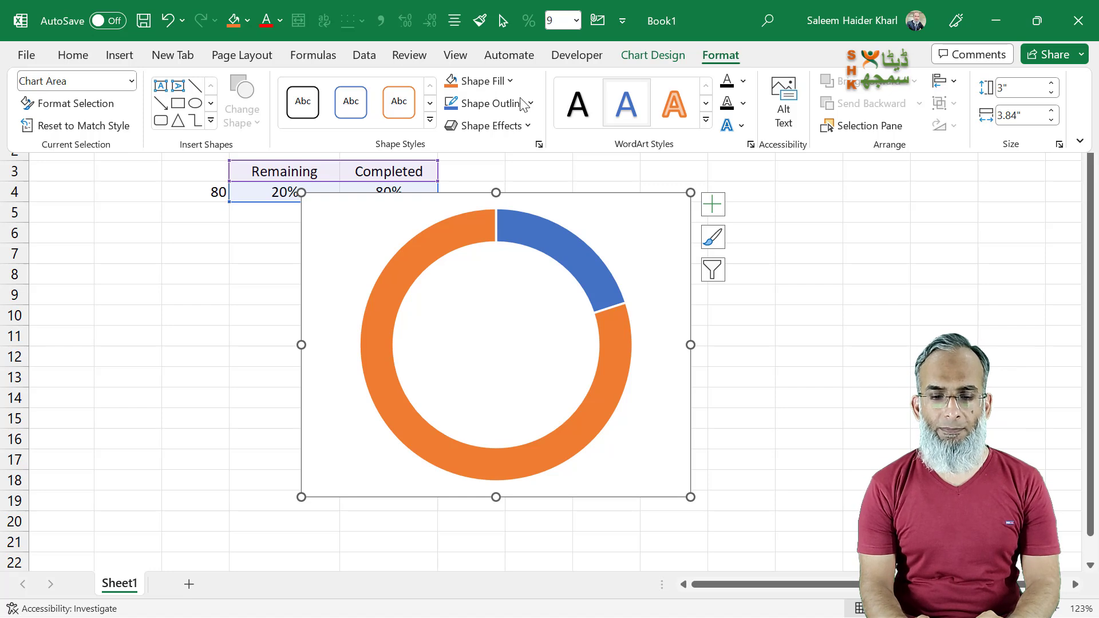
click(484, 84)
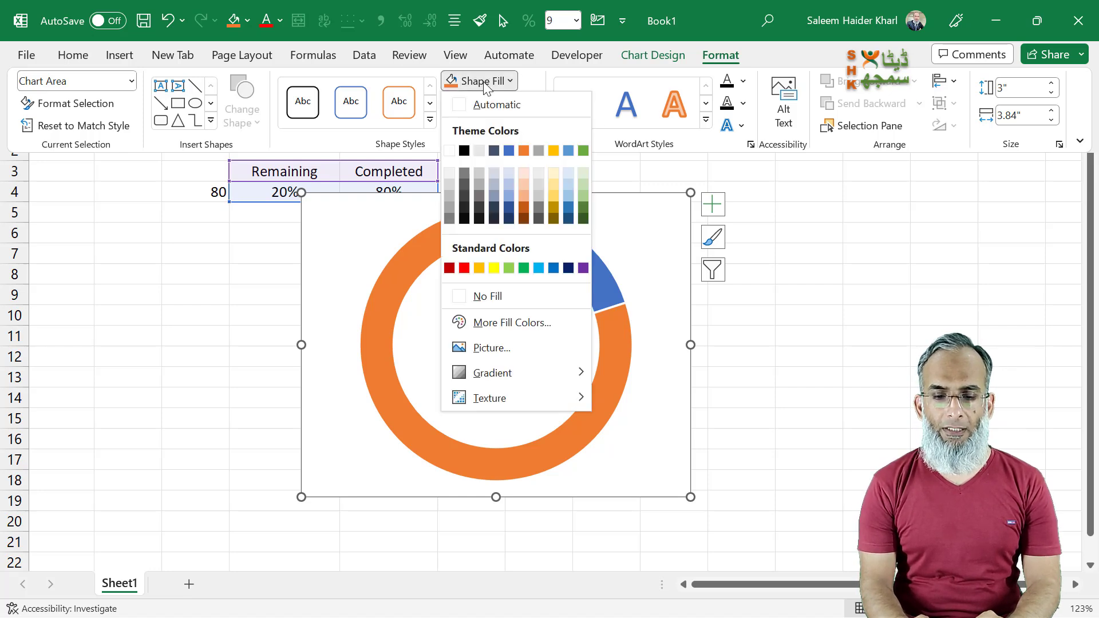
click(458, 295)
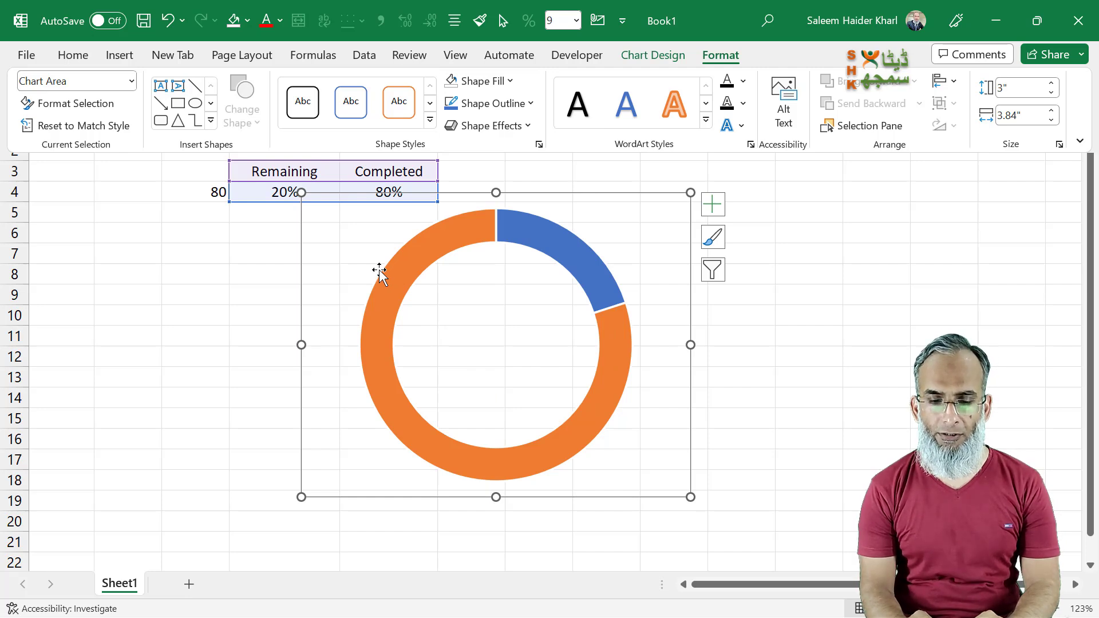
click(506, 108)
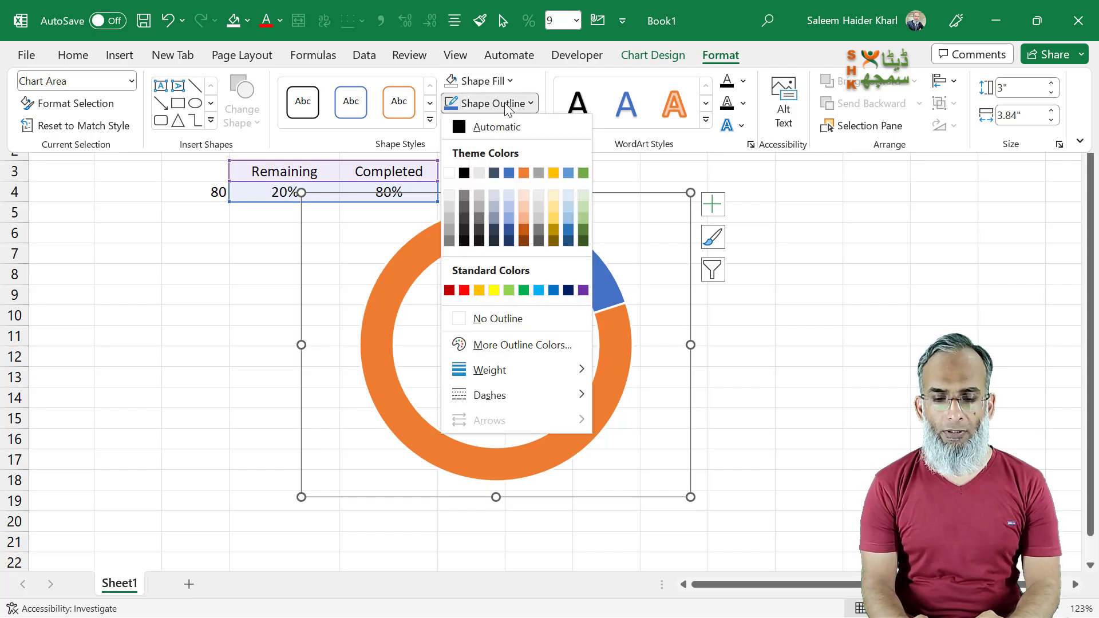
click(476, 320)
key(ctrl+F1)
click(805, 316)
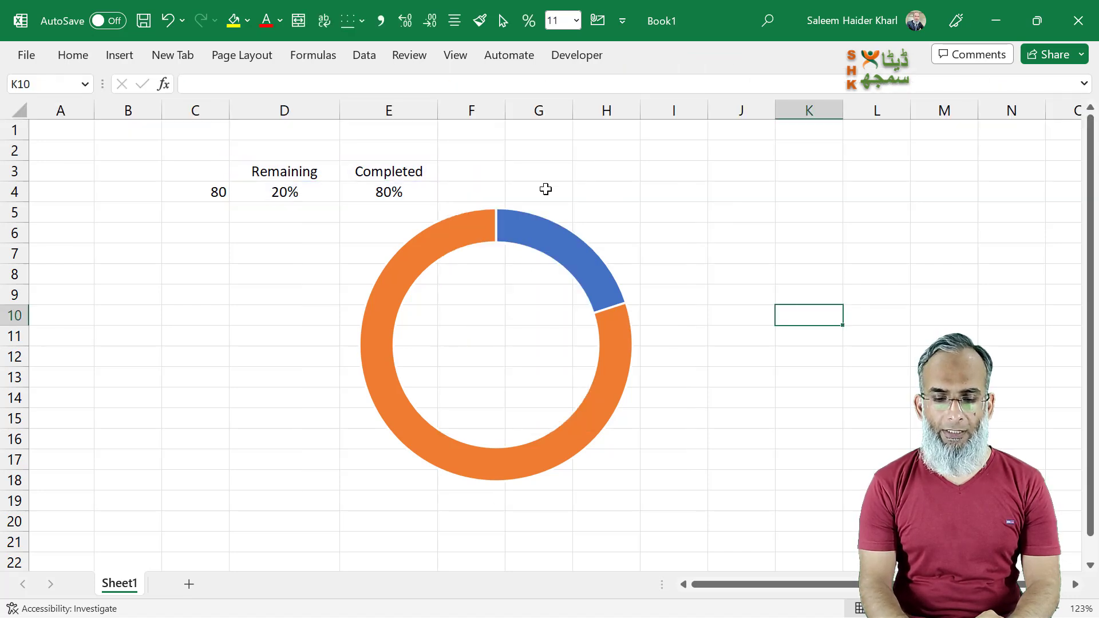
- Hide the sheet's gridlines and shift the doughnut chart sideways so its left edge lines up with the start of column E
mouse_move(537, 235)
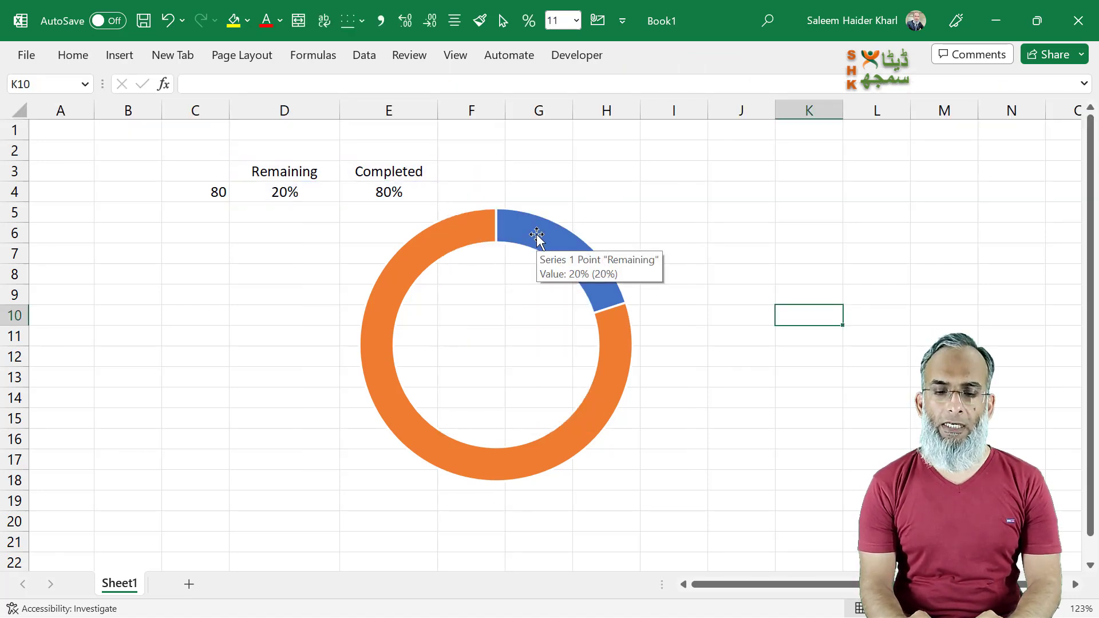
click(590, 139)
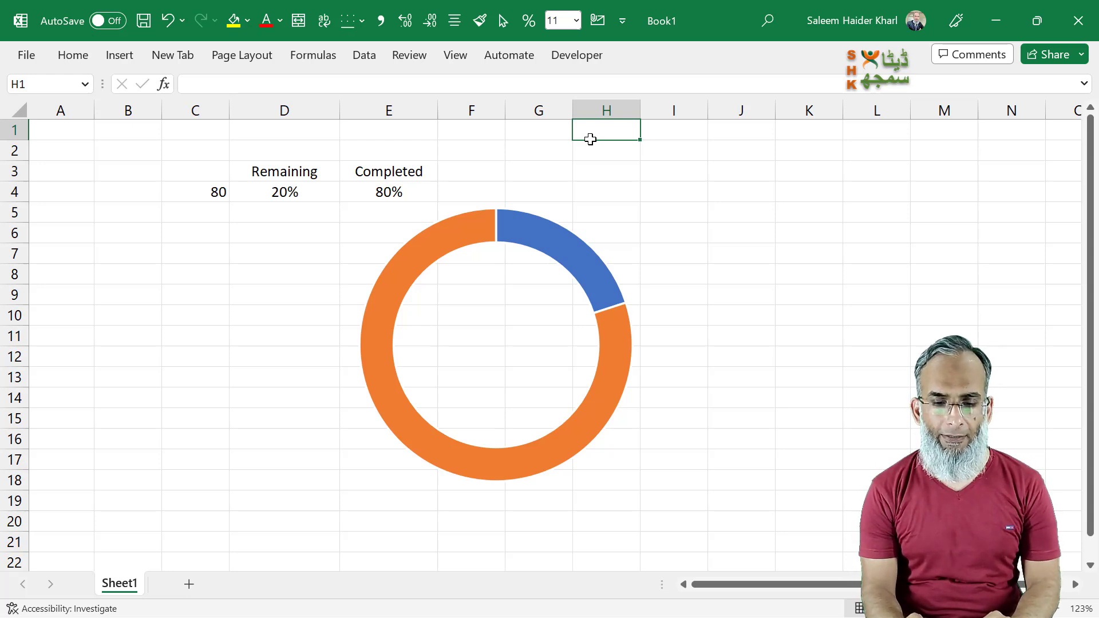
click(457, 60)
click(506, 116)
click(686, 212)
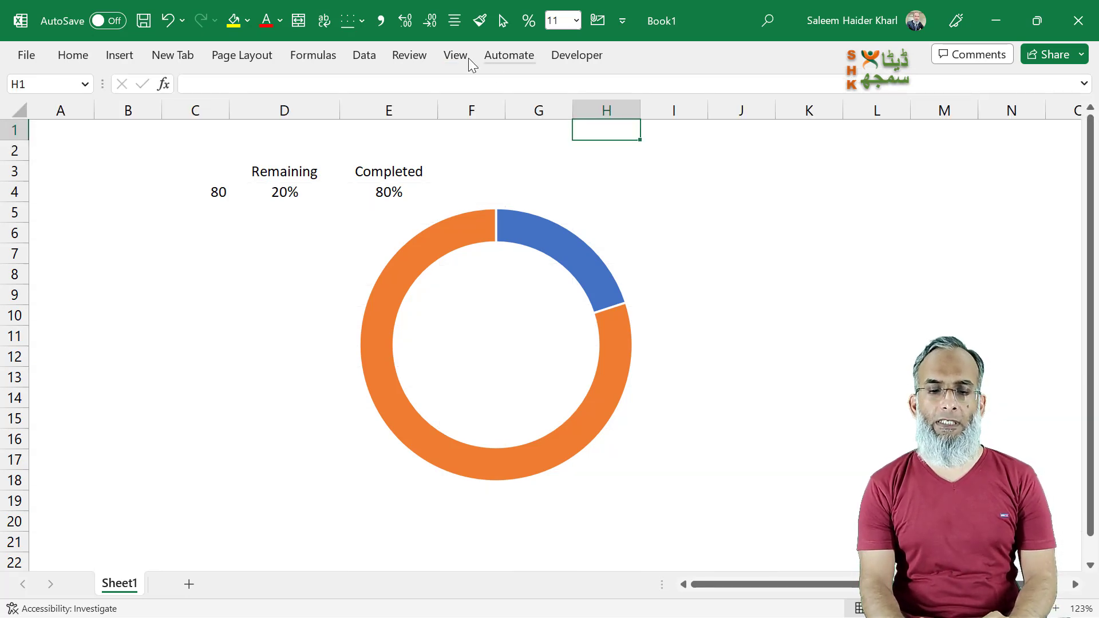
drag(691, 325, 728, 324)
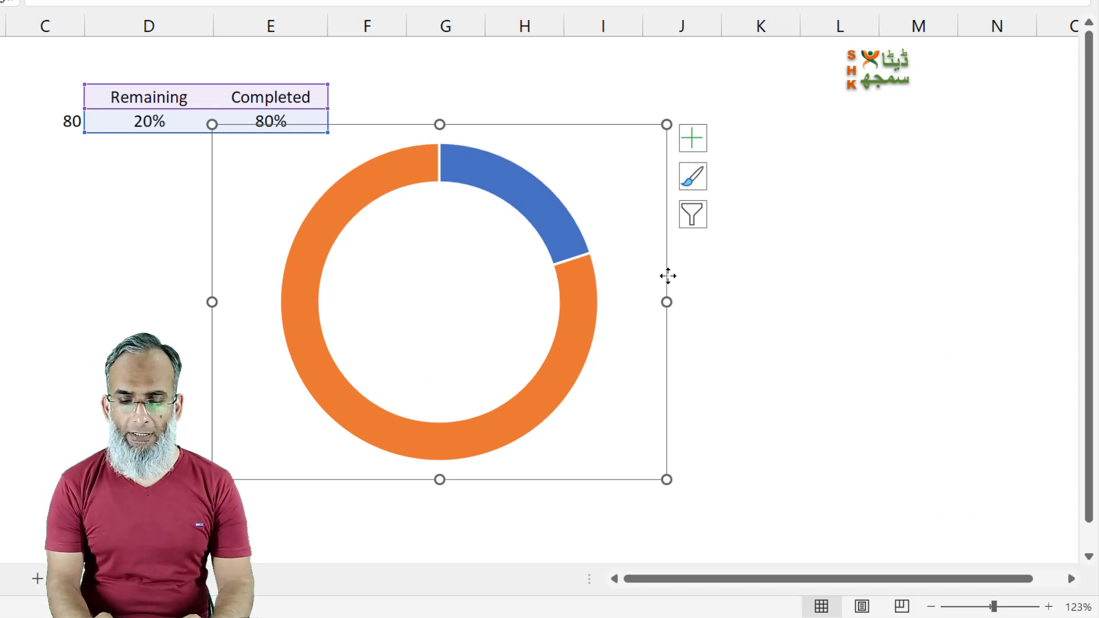
- Give the Completed slice of the doughnut a solid light blue fill and set its border to No line
click(568, 324)
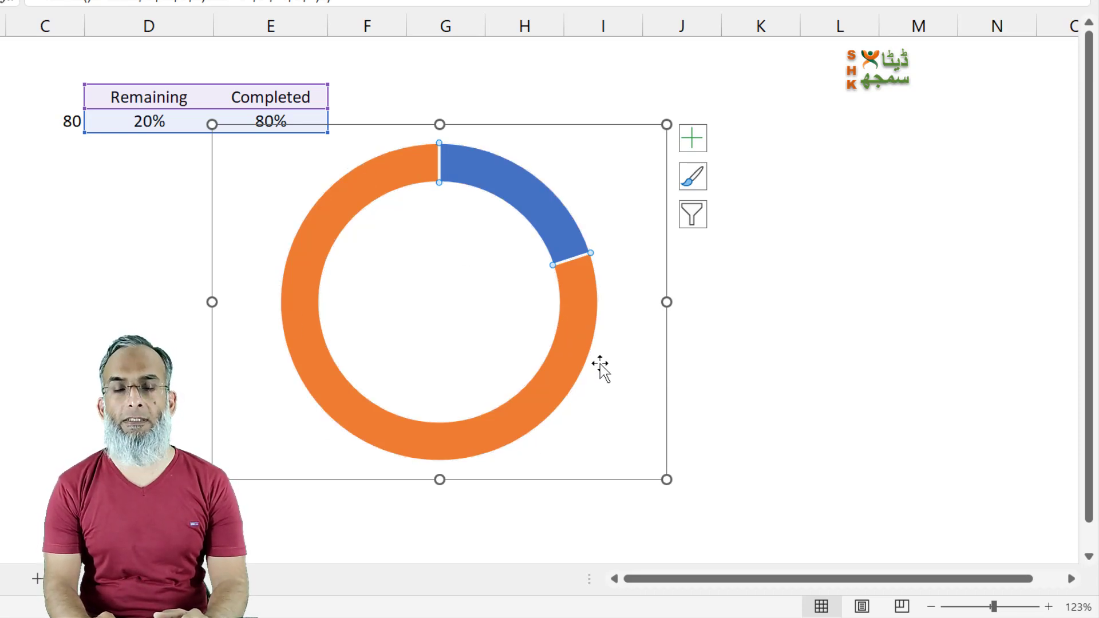
double_click(566, 350)
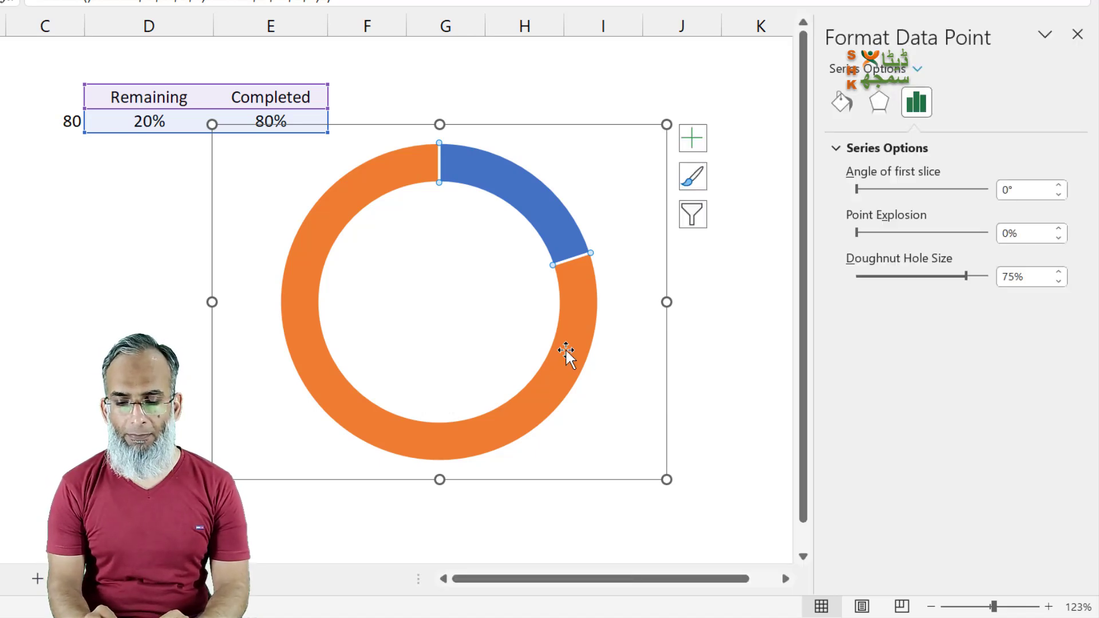
right_click(566, 350)
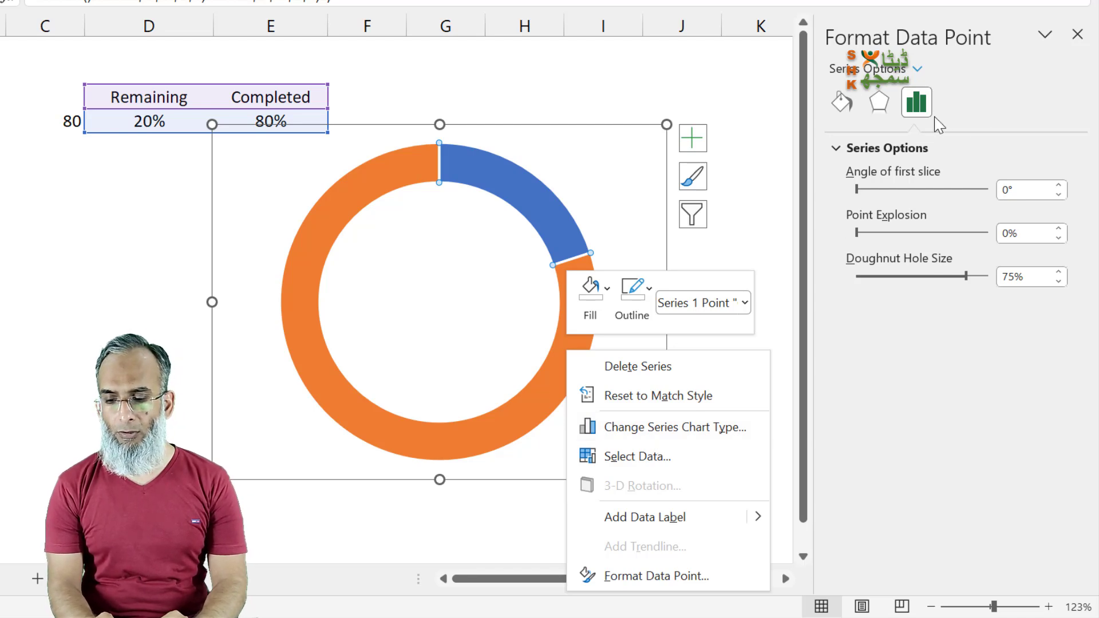
click(842, 112)
click(839, 150)
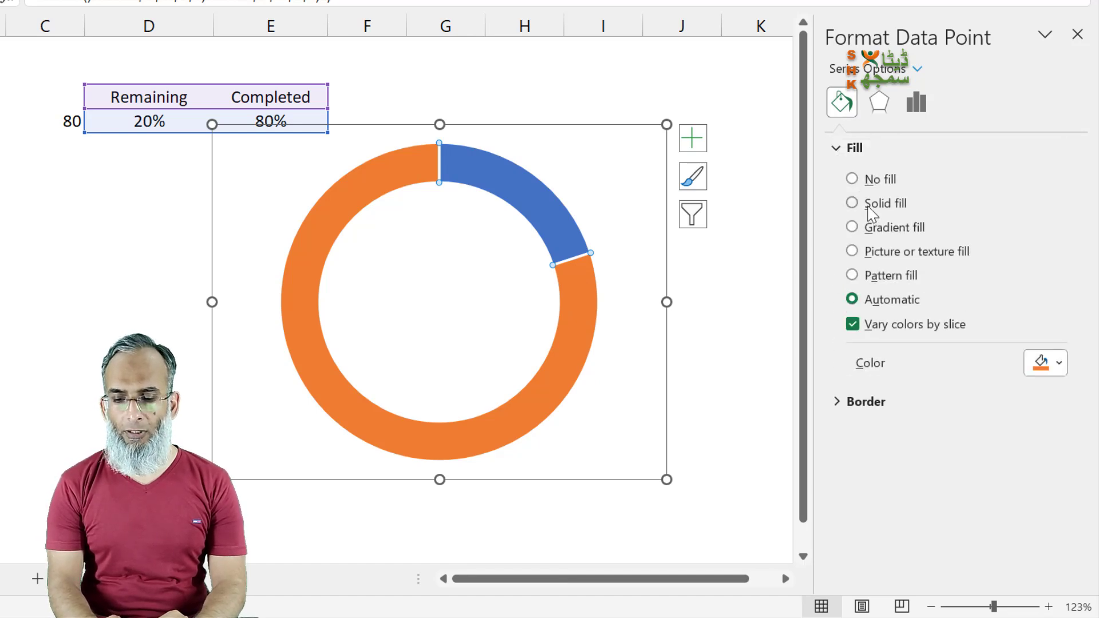
click(870, 206)
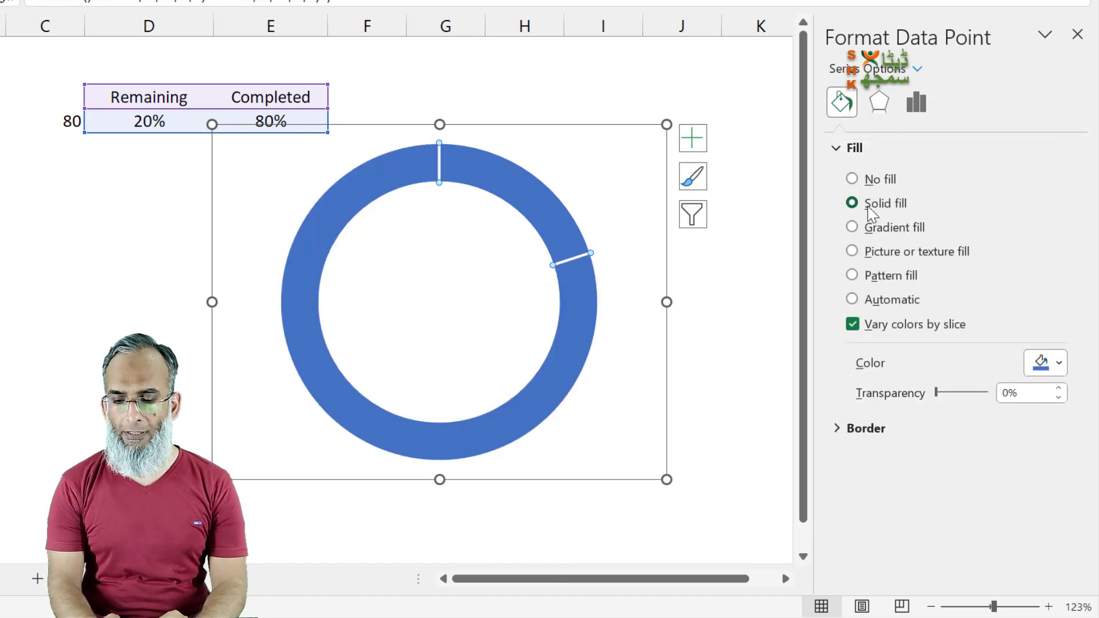
click(1043, 366)
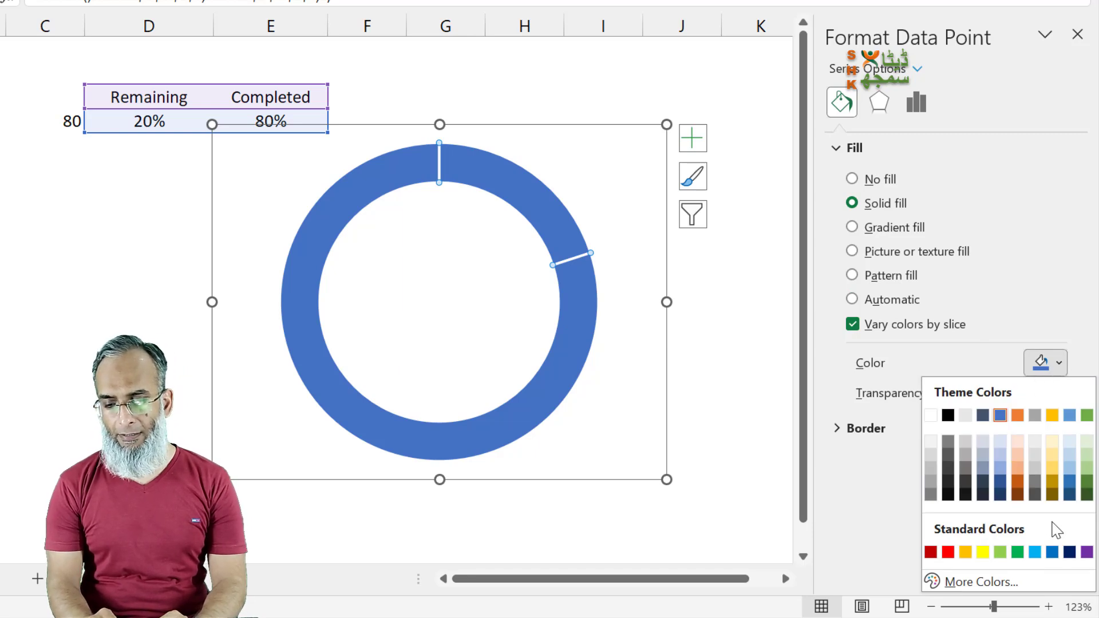
click(1035, 553)
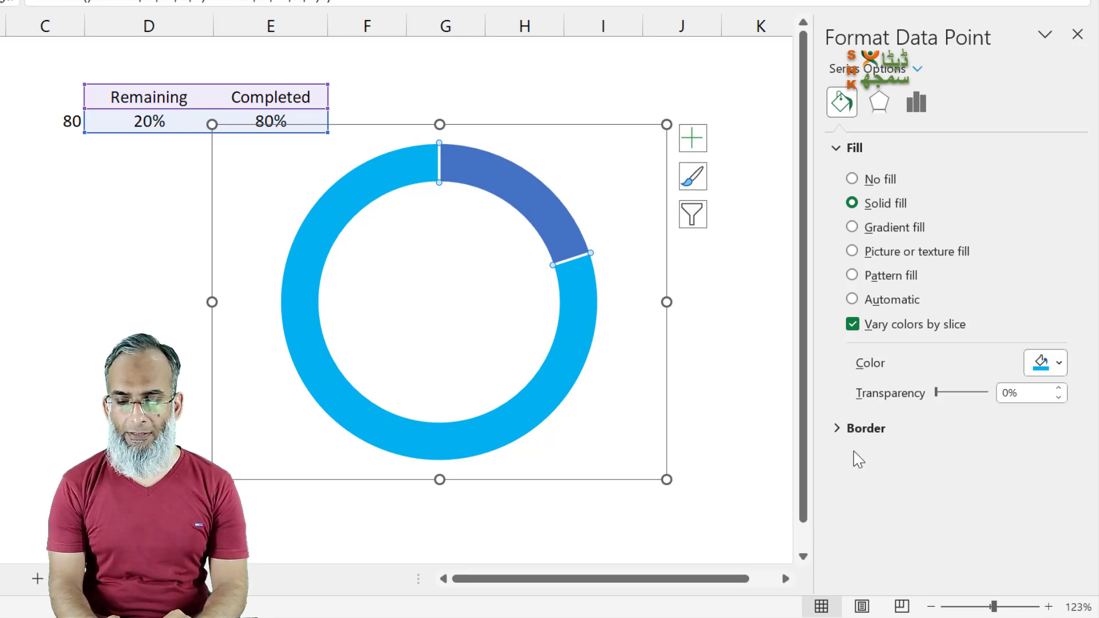
click(838, 433)
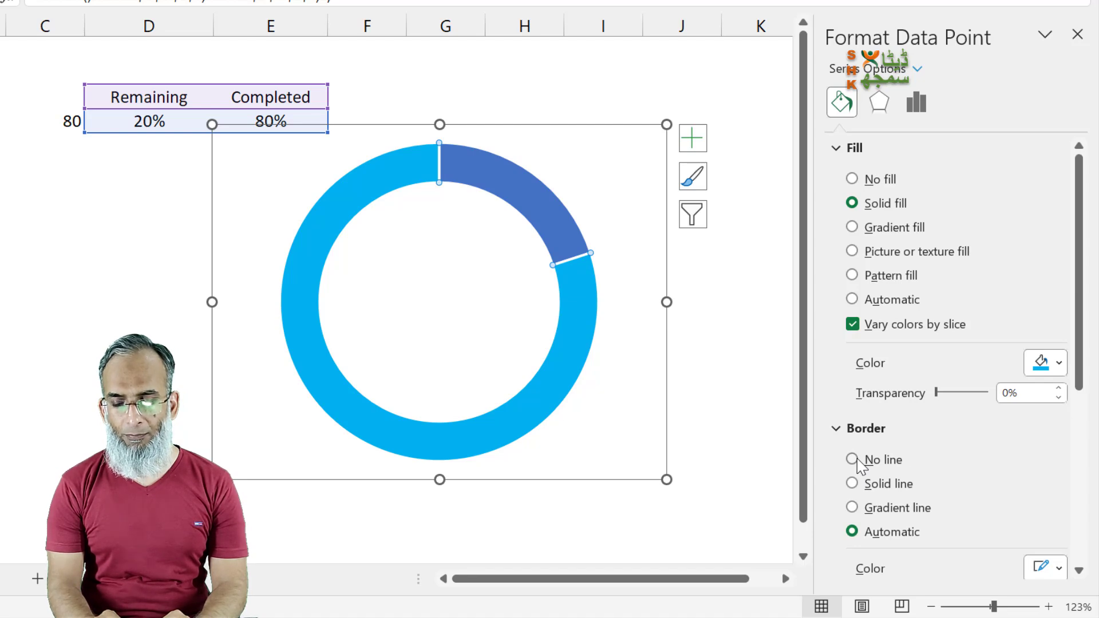
click(855, 461)
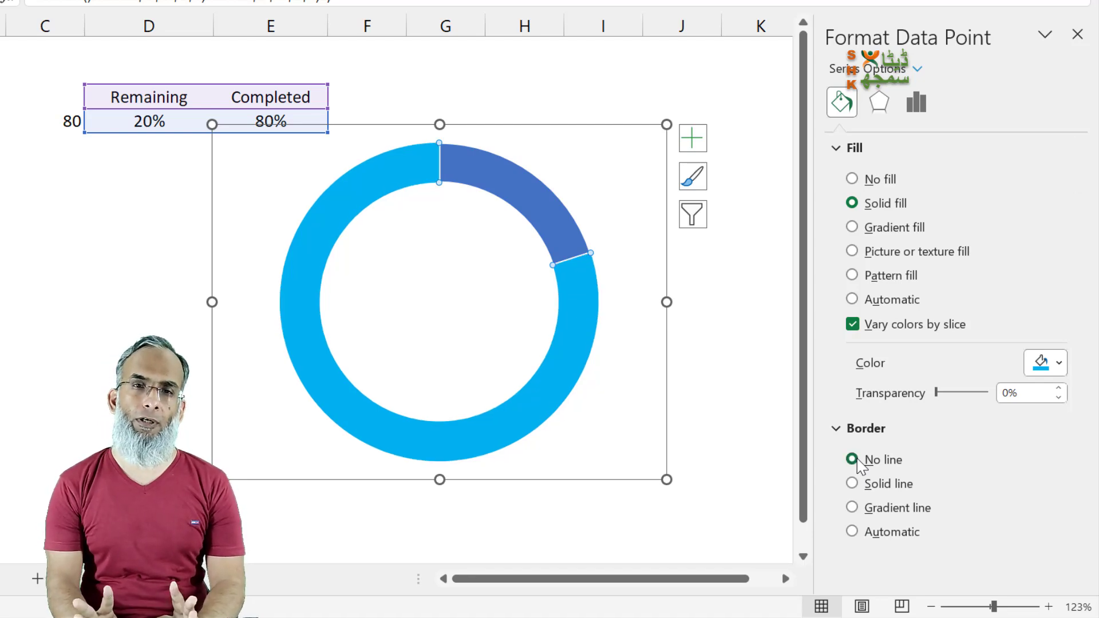
- Set the Remaining slice's border to No line and give it a solid light blue fill with 50% transparency
click(535, 211)
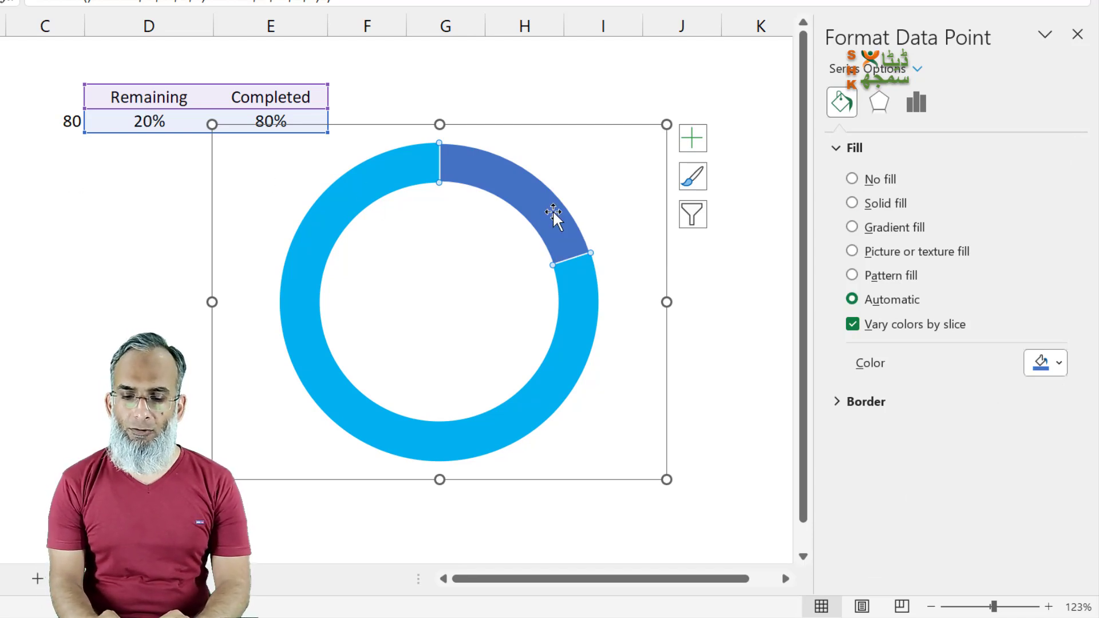
click(842, 408)
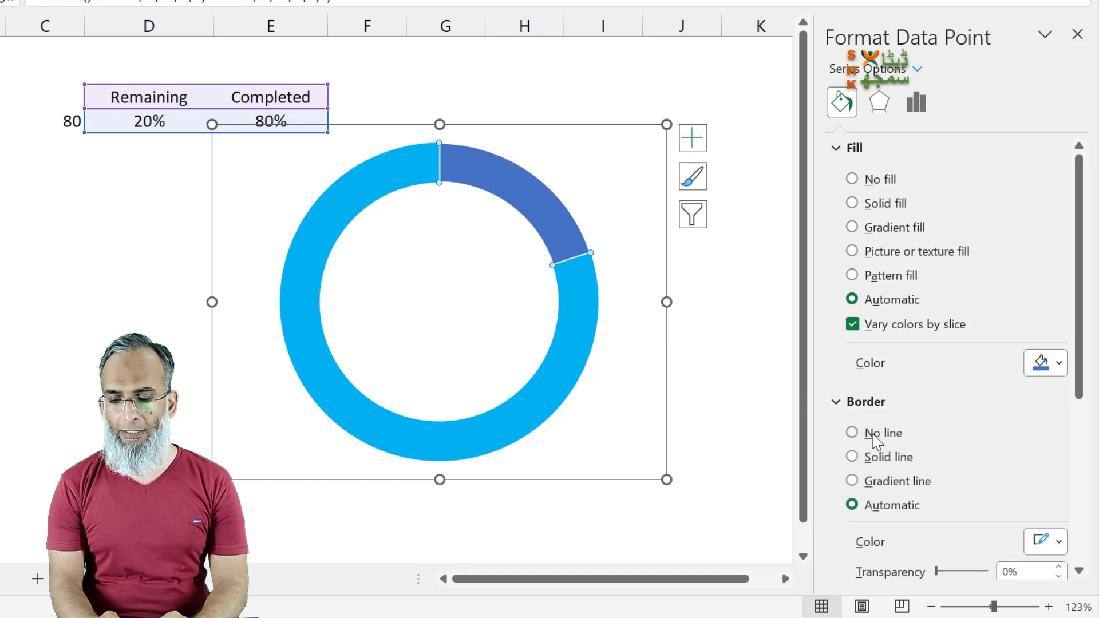
click(843, 404)
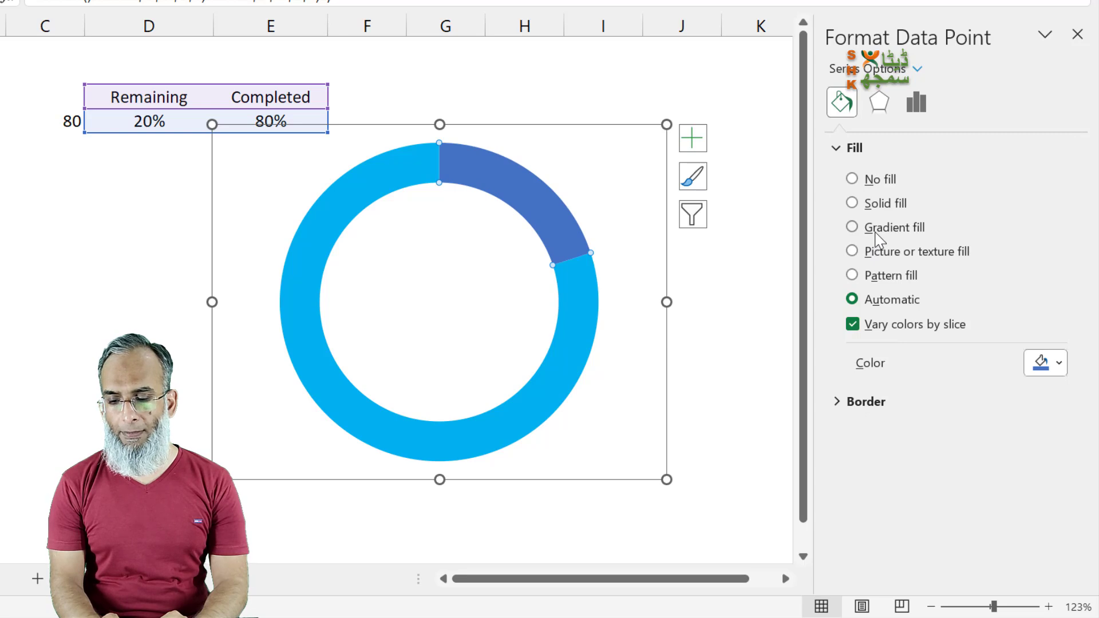
click(883, 203)
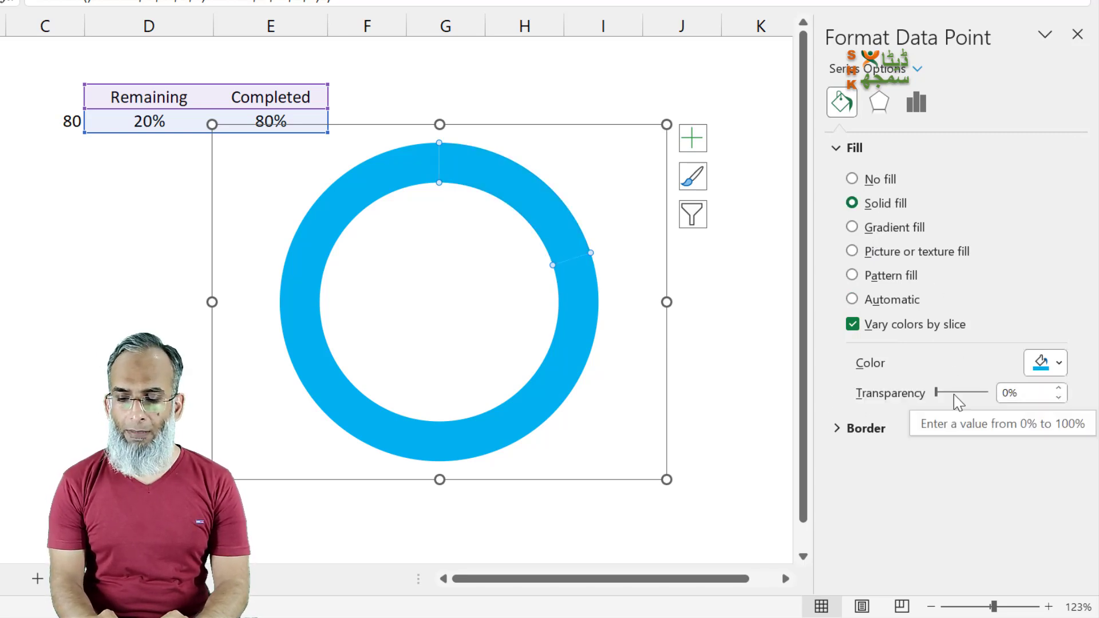
drag(937, 395, 961, 395)
- Move the doughnut chart clear of the data table to start at column F, and set the Remaining slice's transparency to 85%
drag(669, 329, 782, 346)
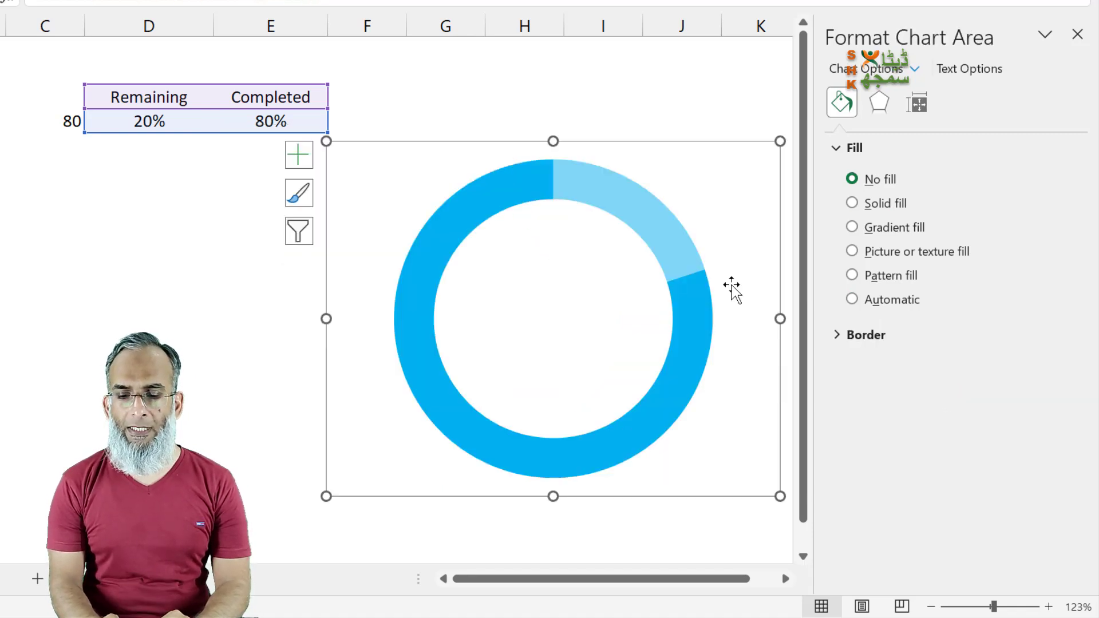
click(660, 227)
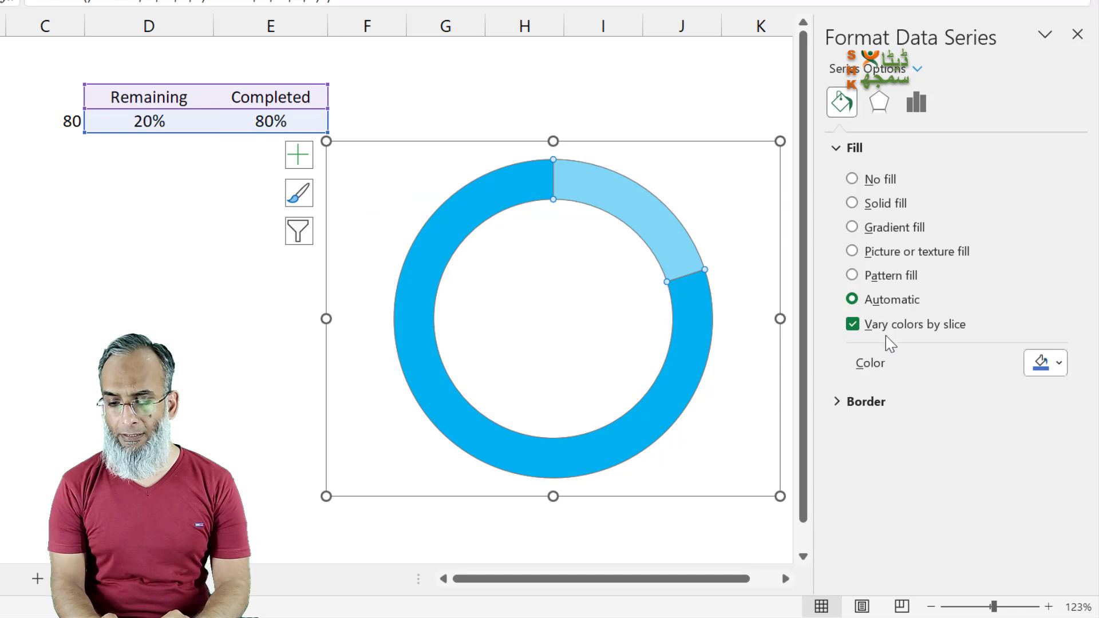
click(656, 226)
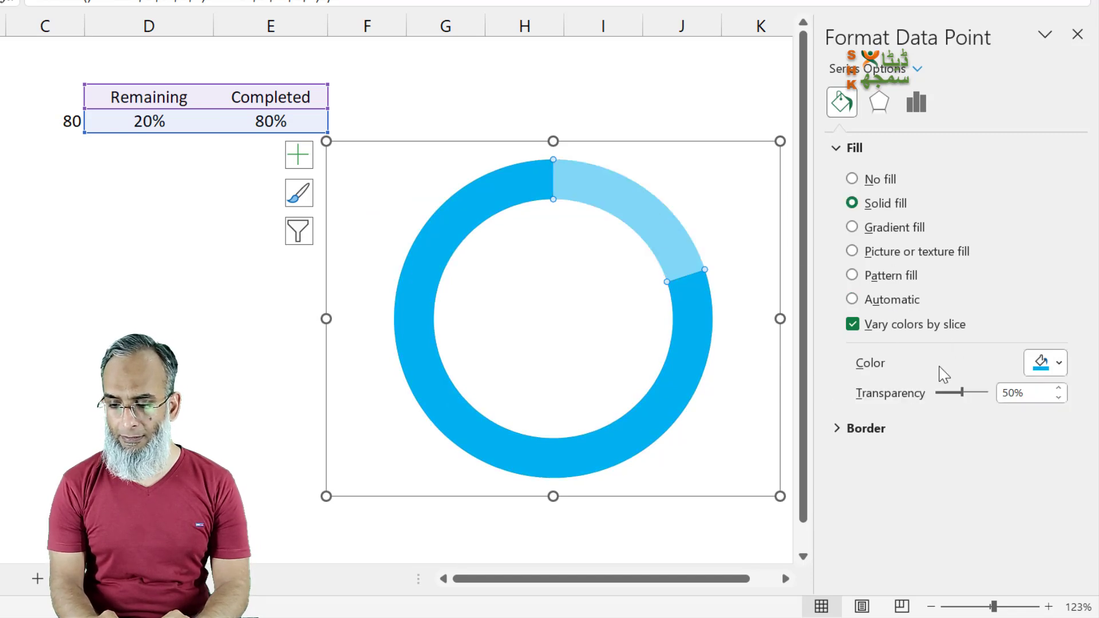
click(965, 394)
drag(967, 394, 981, 394)
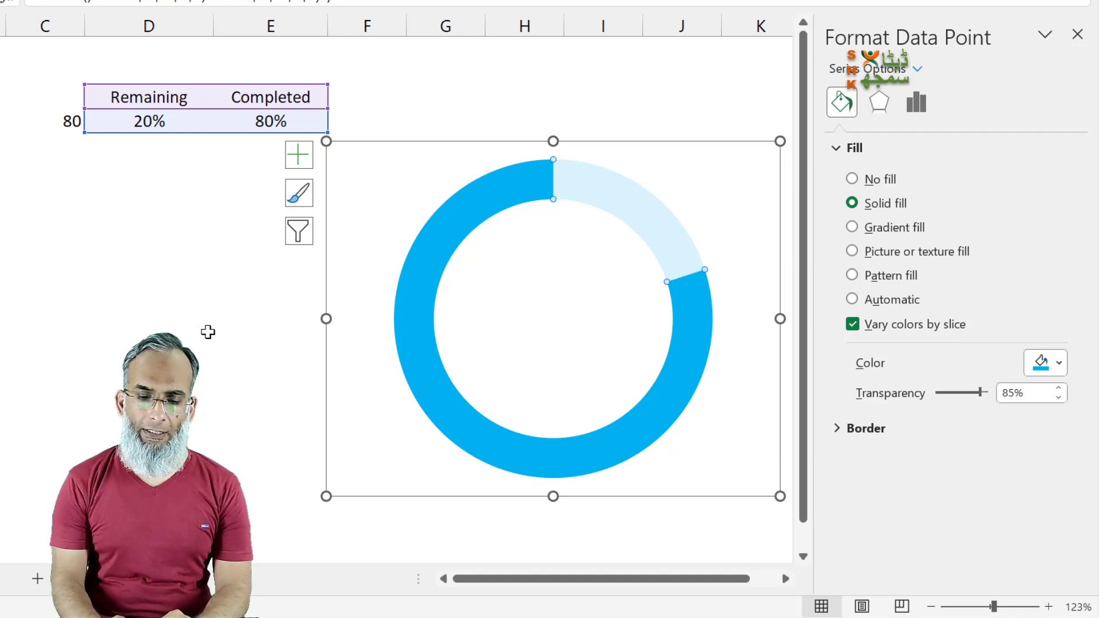
- Enter the headings X and Y in D6:E6 and the values 0 and 1 below them in D7:E7
click(171, 312)
click(146, 170)
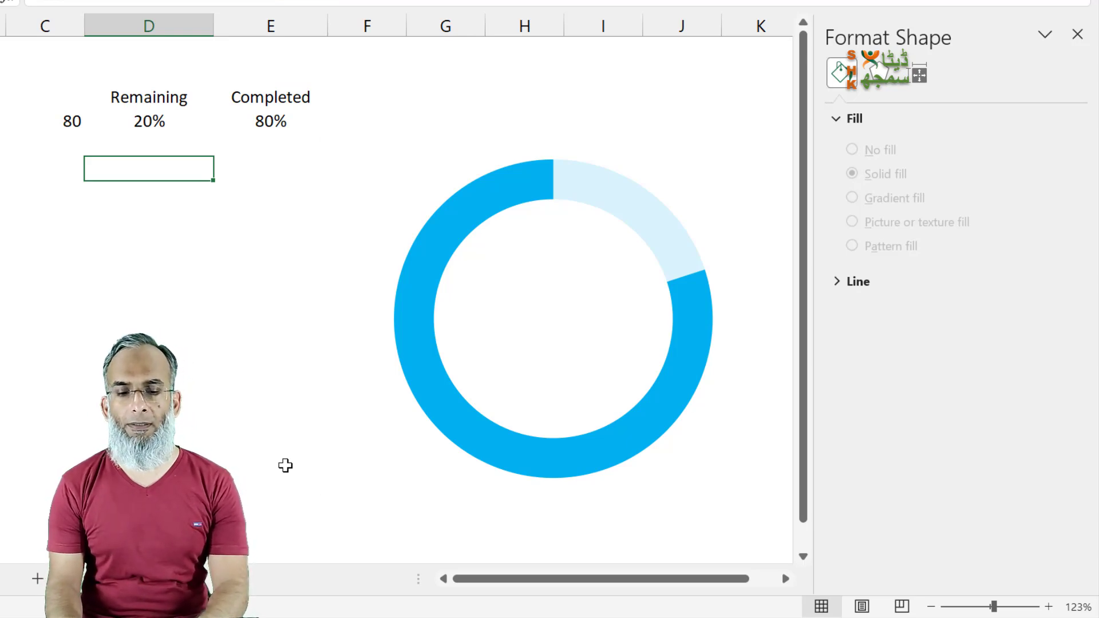
text(X)
key(Tab)
text(Y)
key(Return)
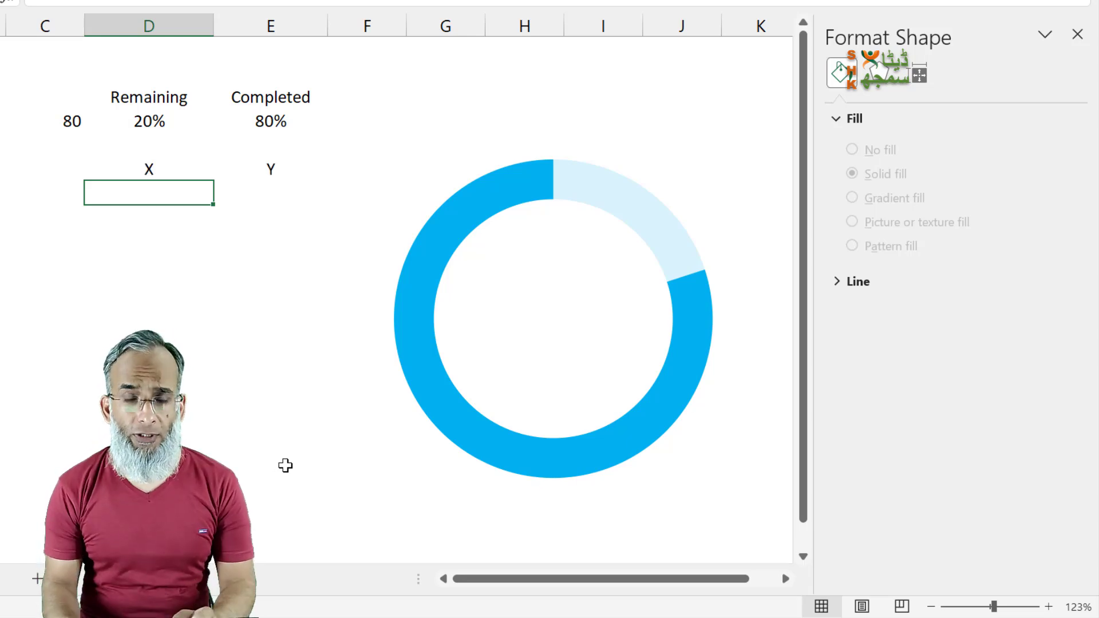
text(0)
key(Tab)
text(1)
key(Return)
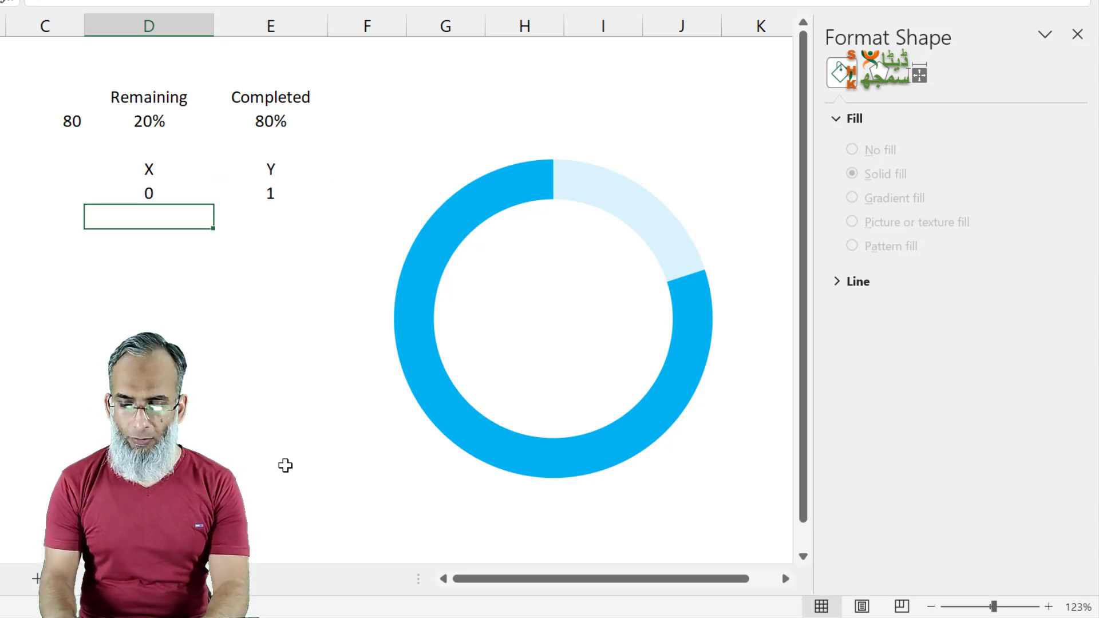
- Enter the formula =SIN(D4*2*PI()) in cell D8 for the second X coordinate
text(=)
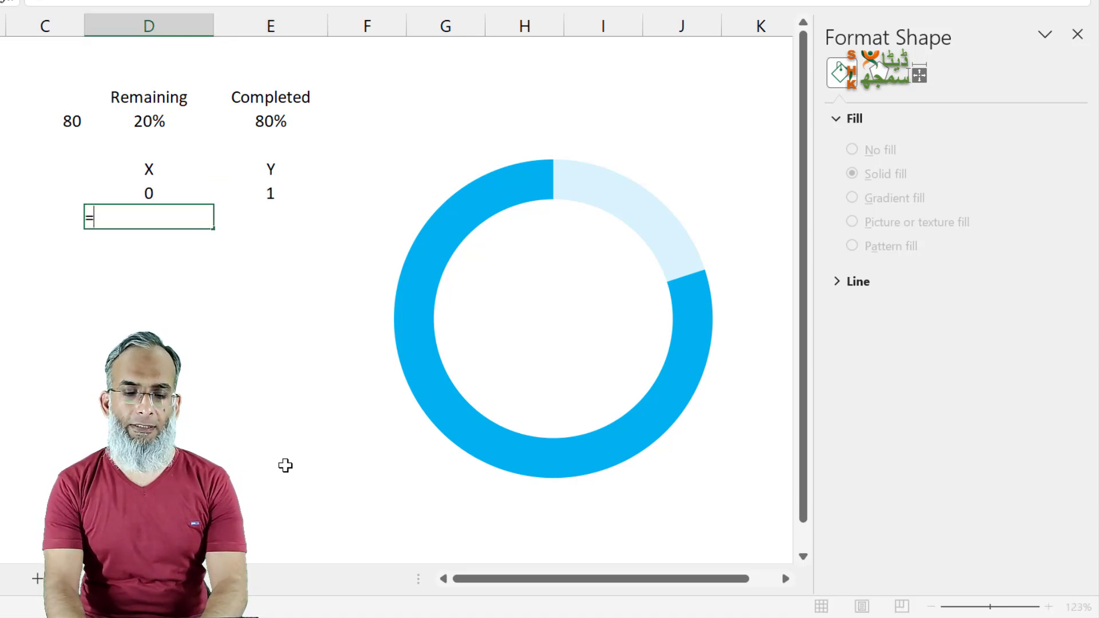
text(SIN()
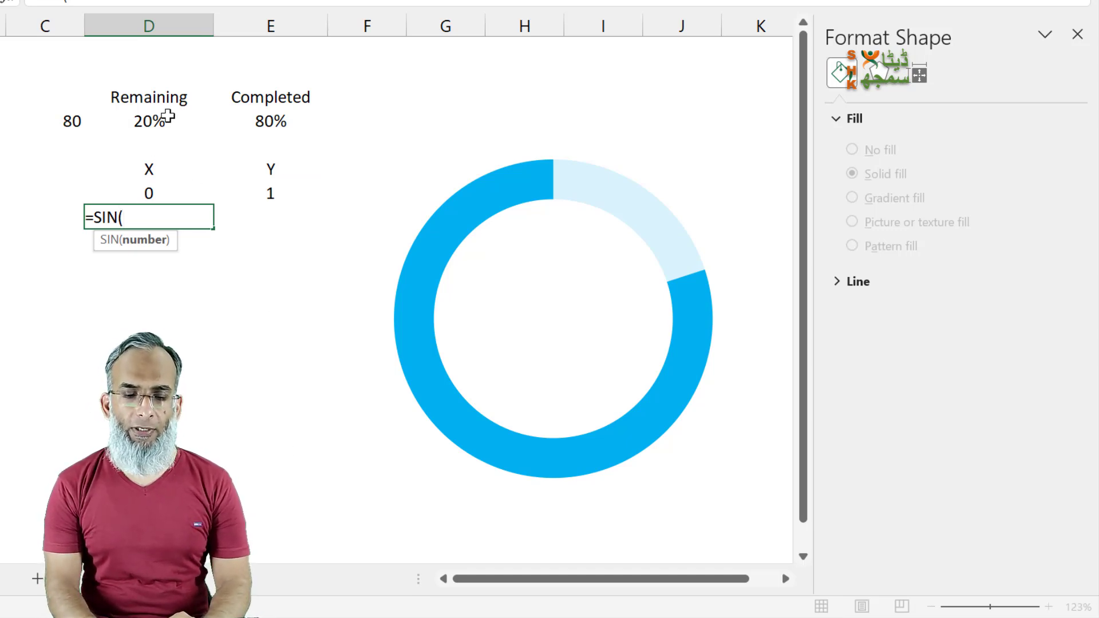
click(167, 116)
text(*2)
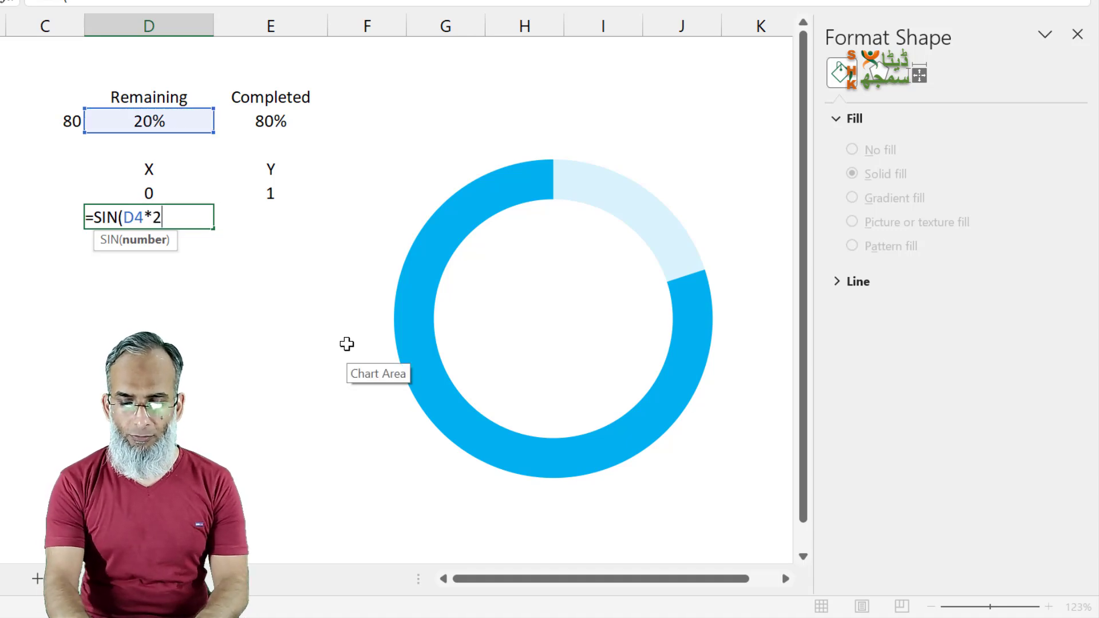
text(*PI)
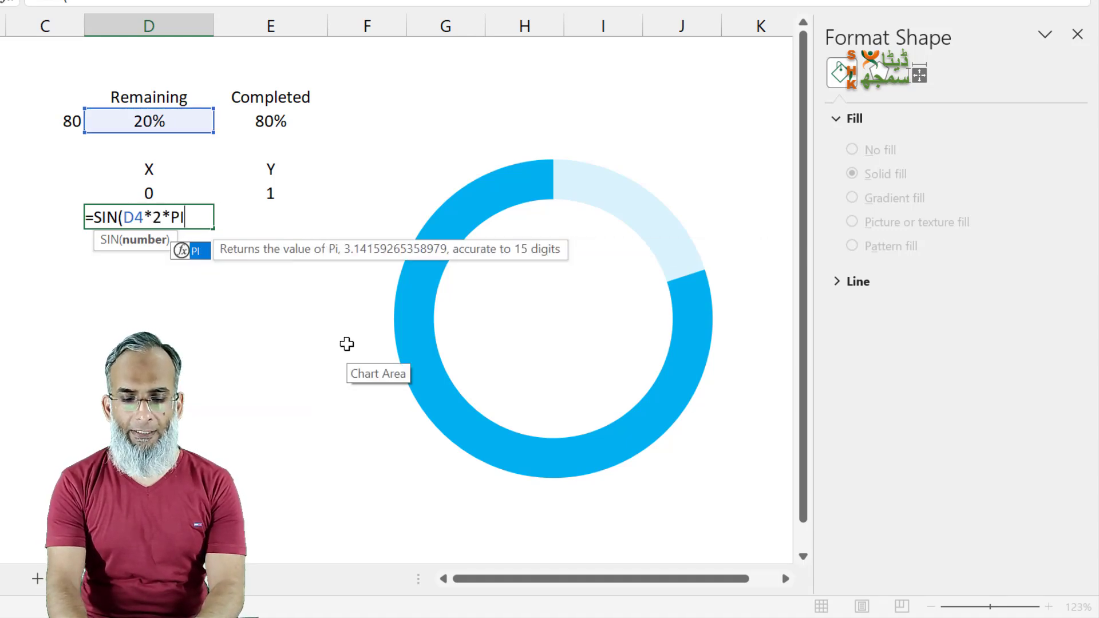
text(())
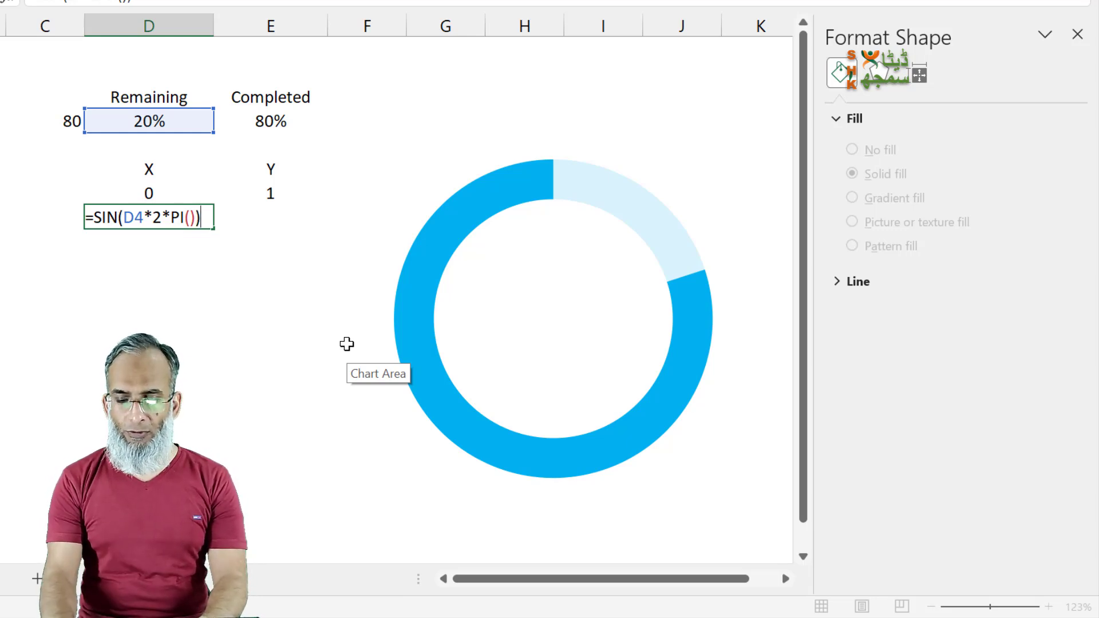
key(Return)
- Copy the D8 formula to E8 and replace SIN with COS so it reads =COS(E4*2*PI())
key(Up)
key(ctrl+c)
key(Right)
key(ctrl+v)
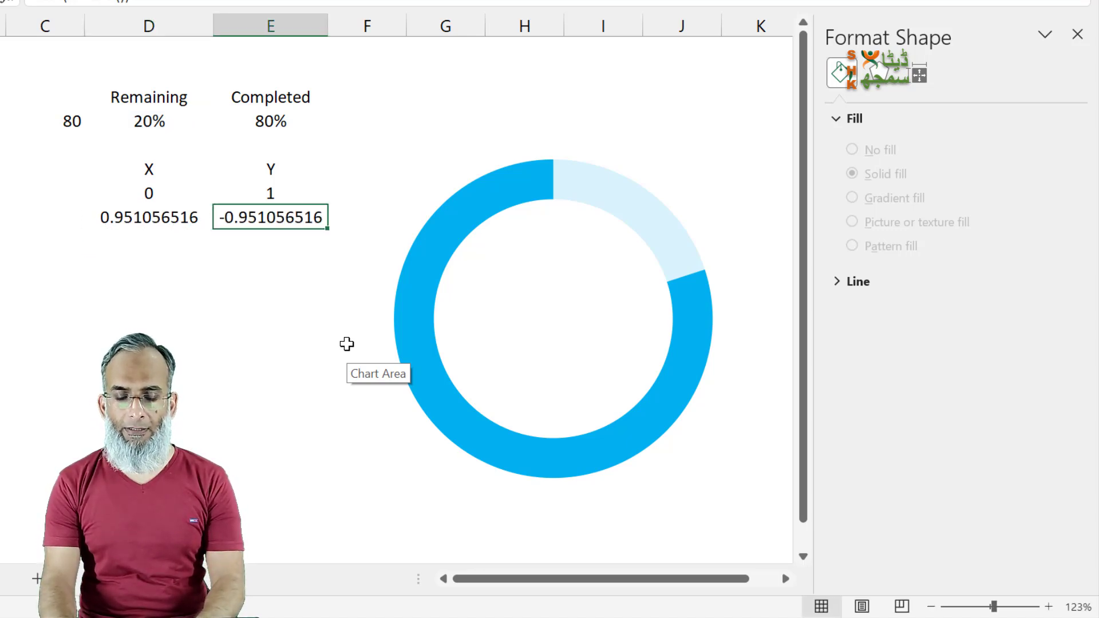
key(F2)
key(ctrl+shift+Right)
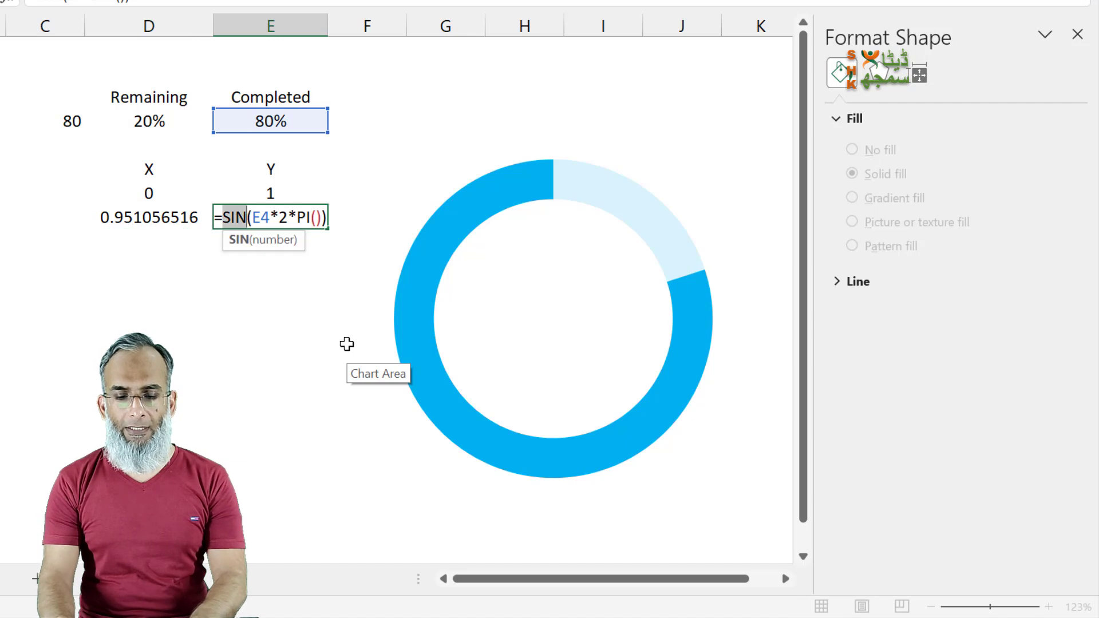
text(COS)
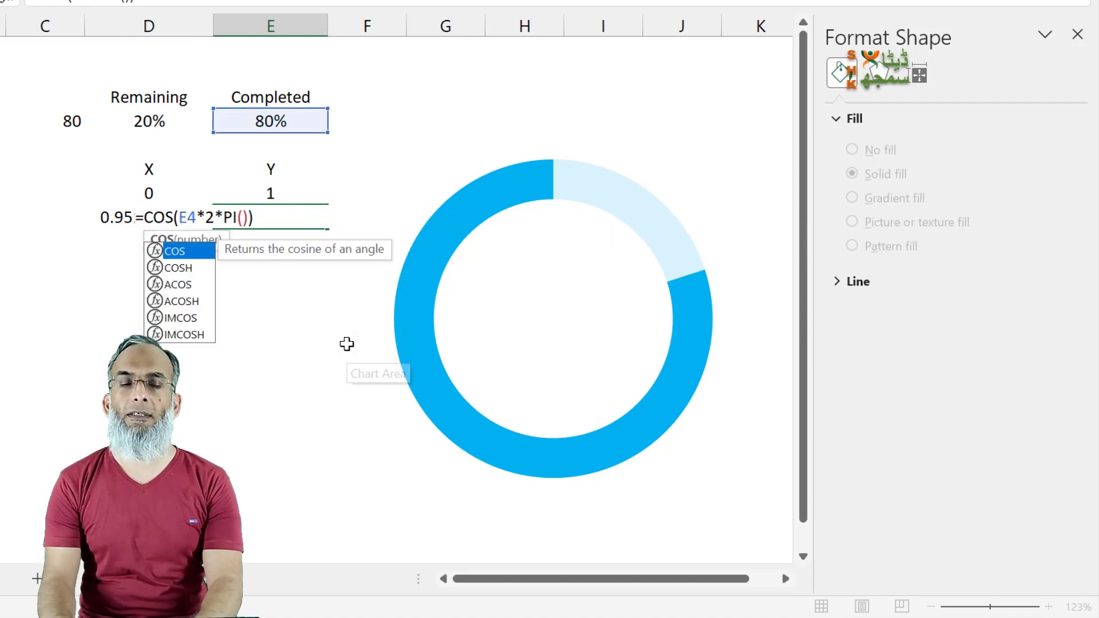
key(Return)
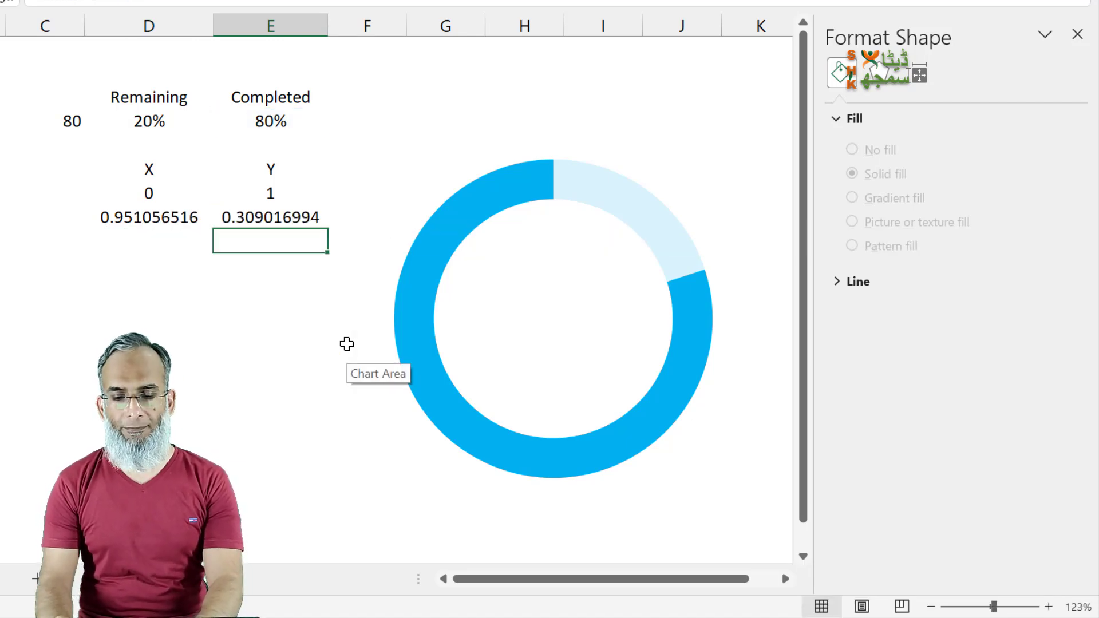
key(Up)
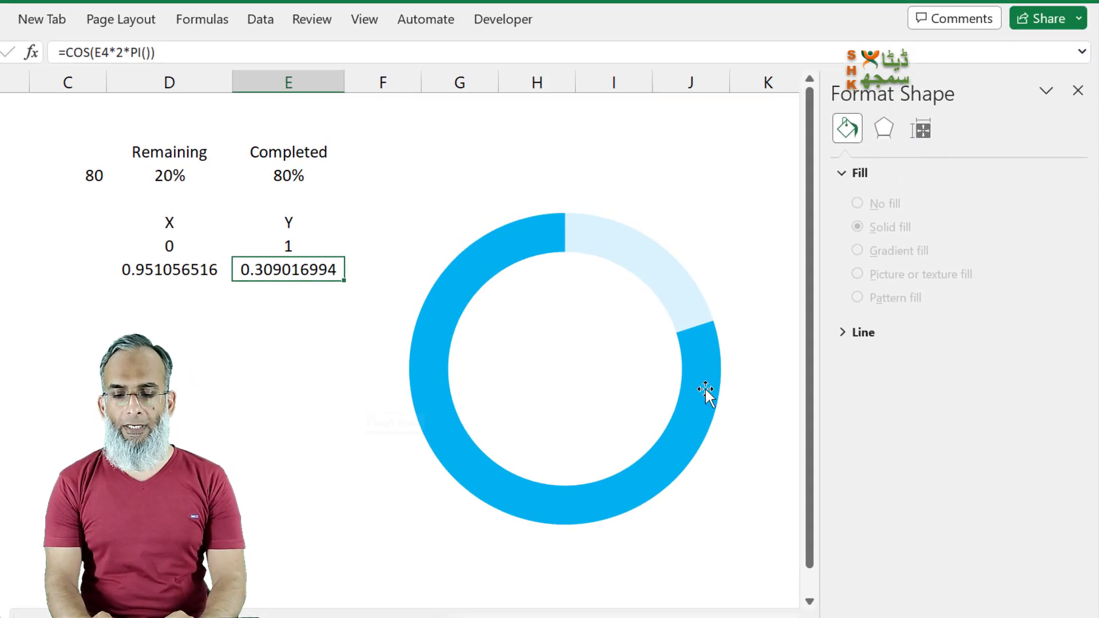
- Add a second series to the doughnut chart, named from cell D6 with its values taken from cell D8
click(657, 348)
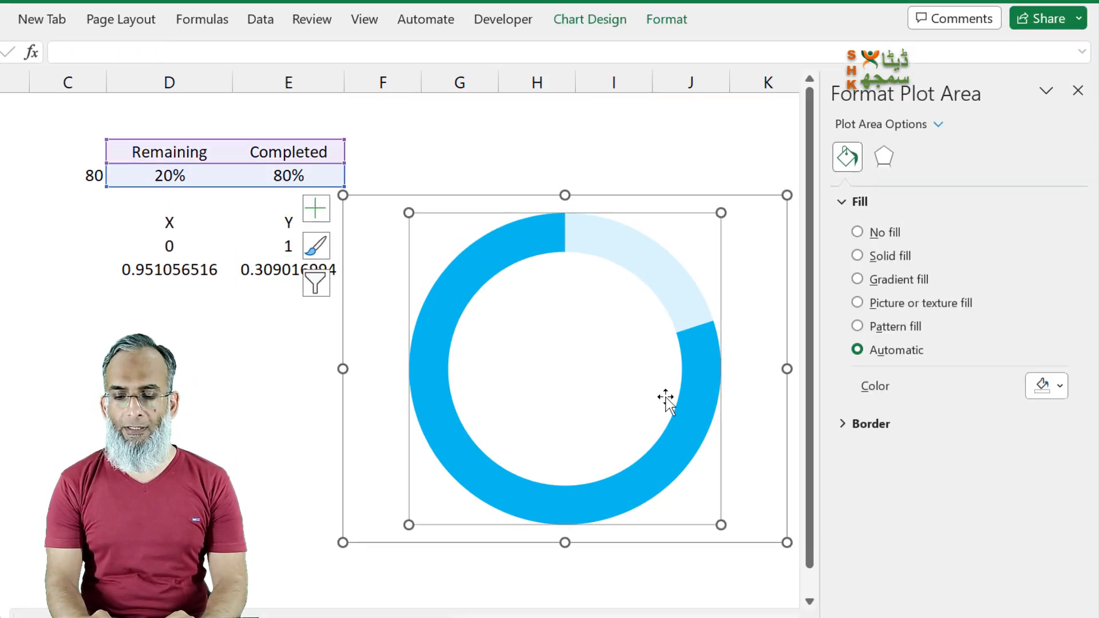
click(784, 420)
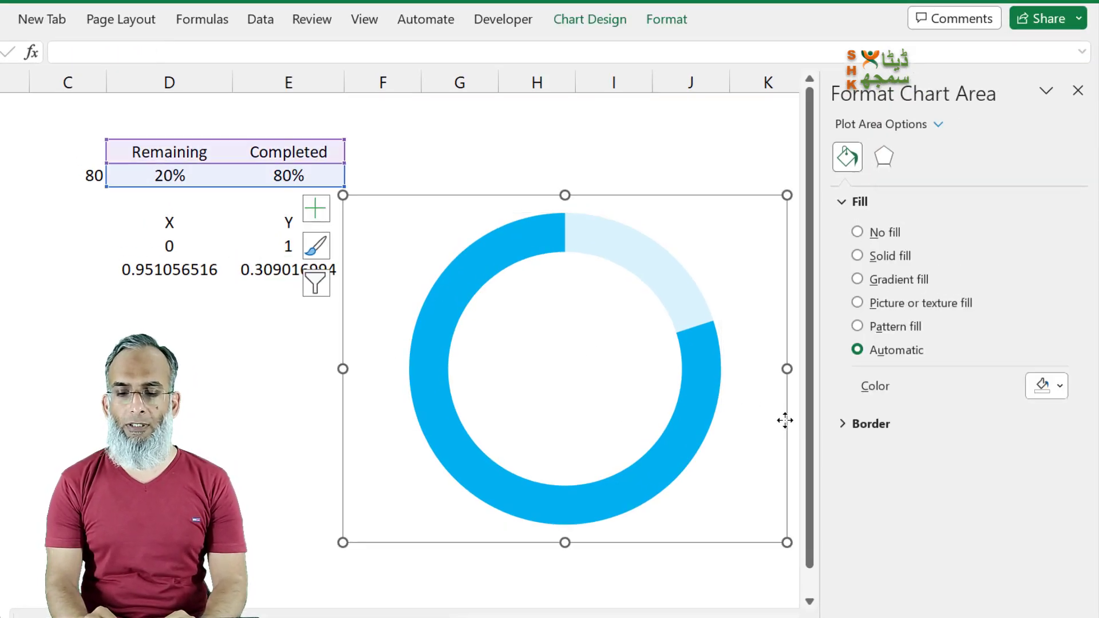
click(609, 21)
click(861, 66)
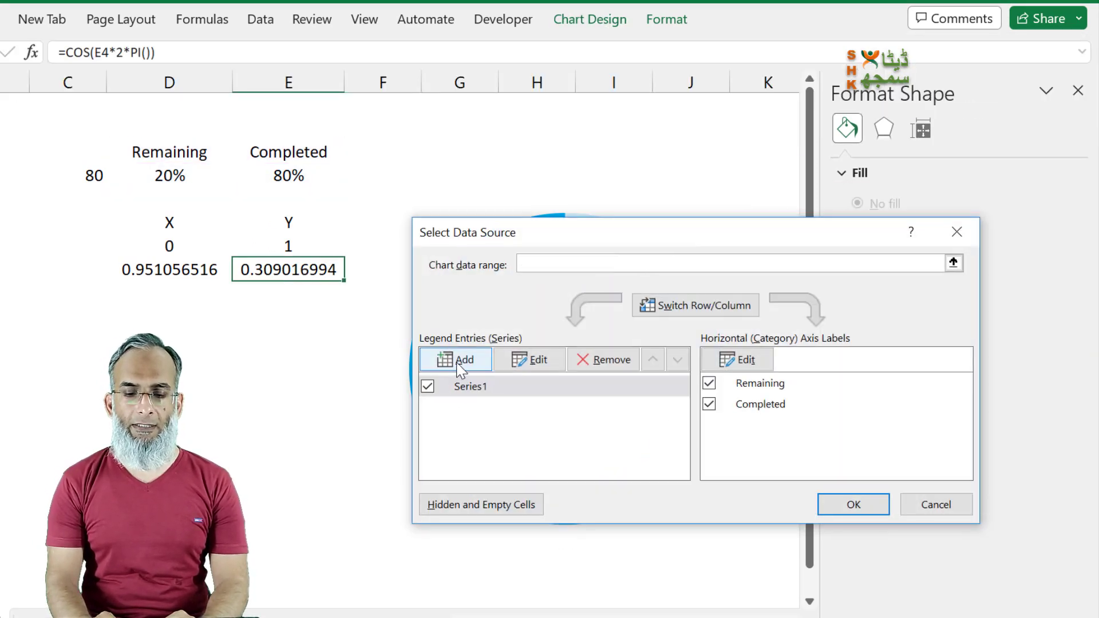
click(458, 362)
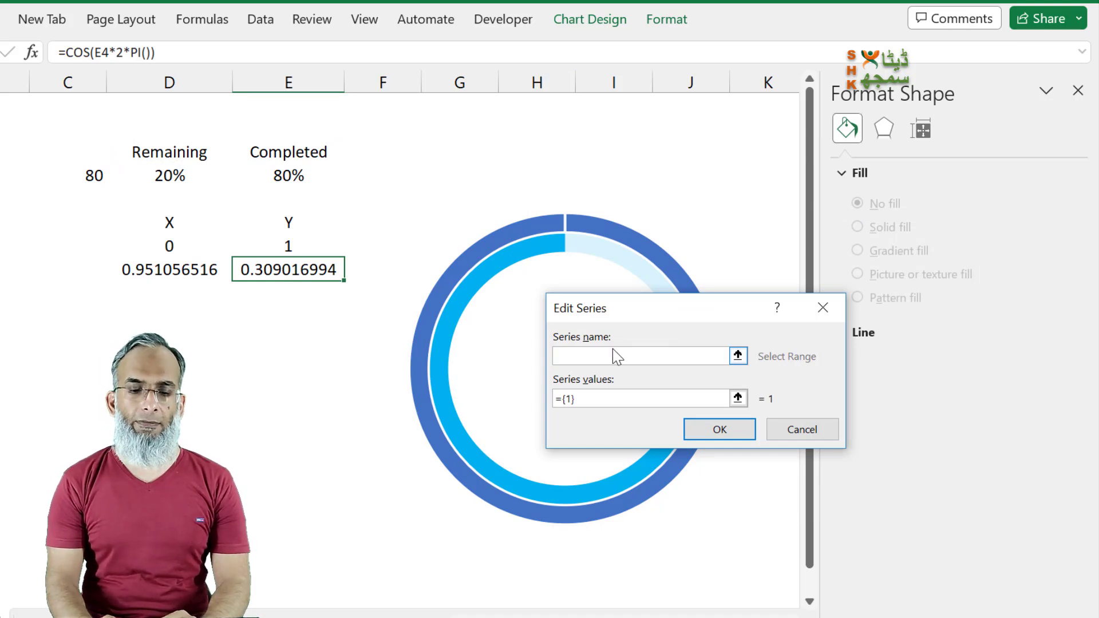
click(159, 219)
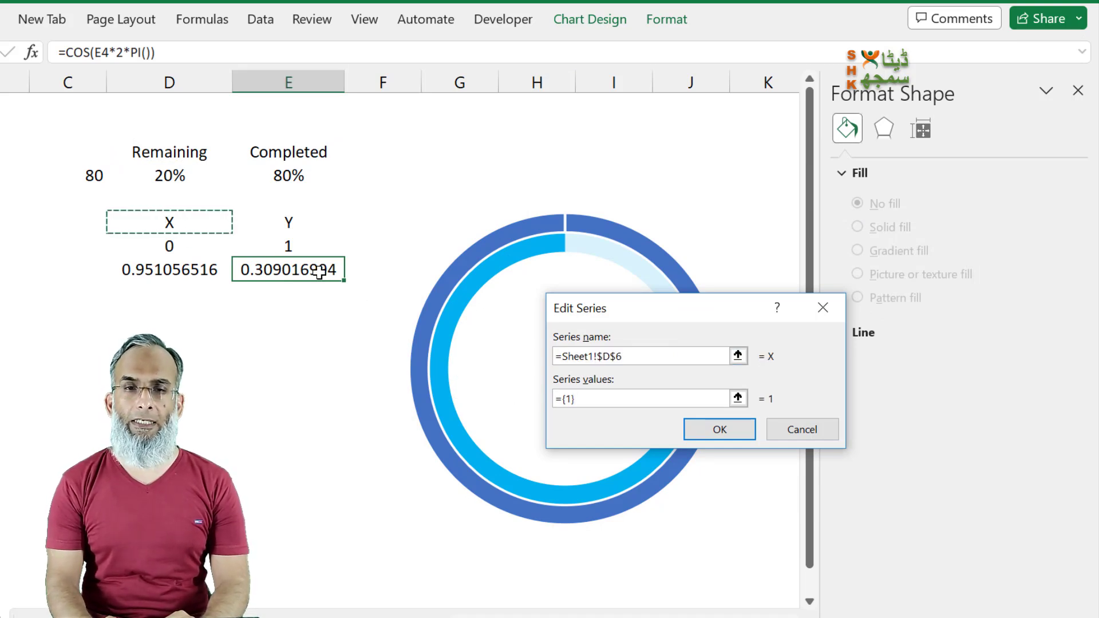
click(592, 399)
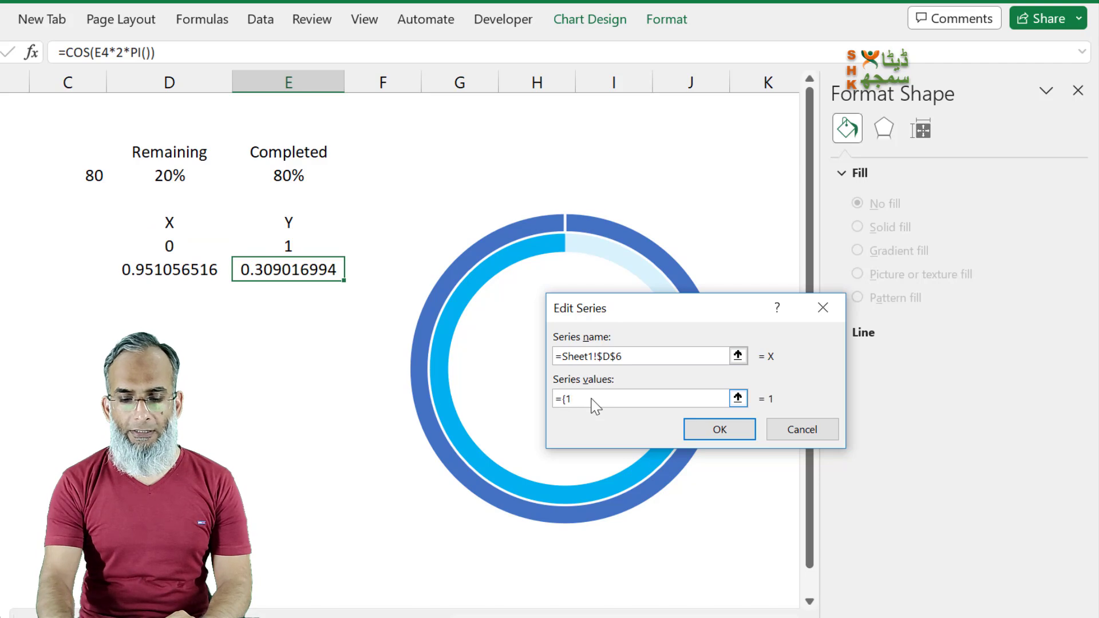
click(131, 271)
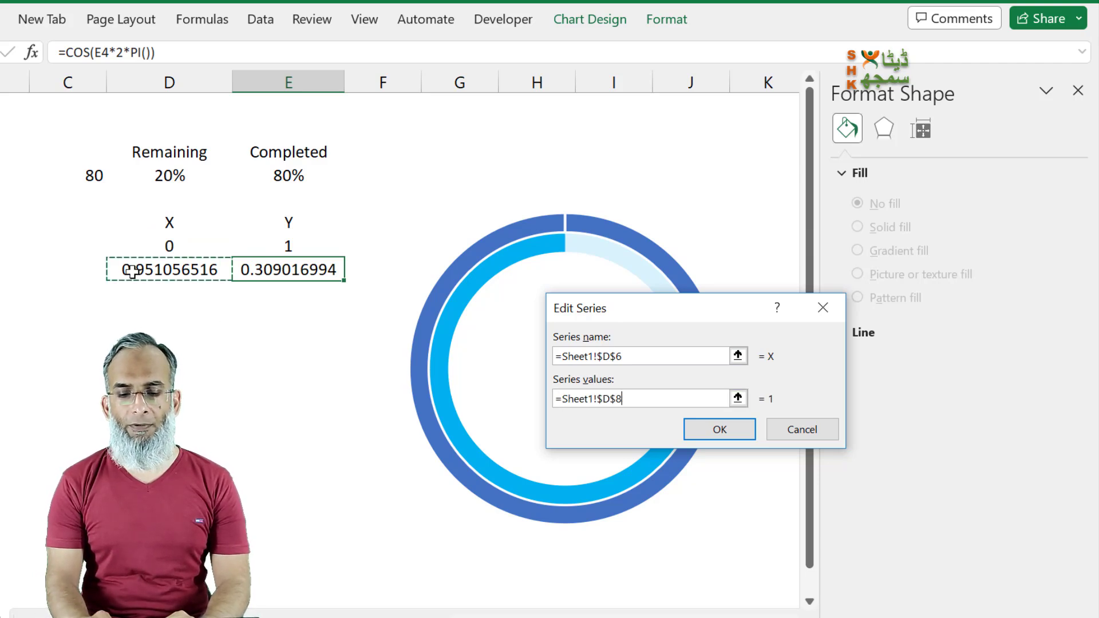
click(715, 433)
click(860, 508)
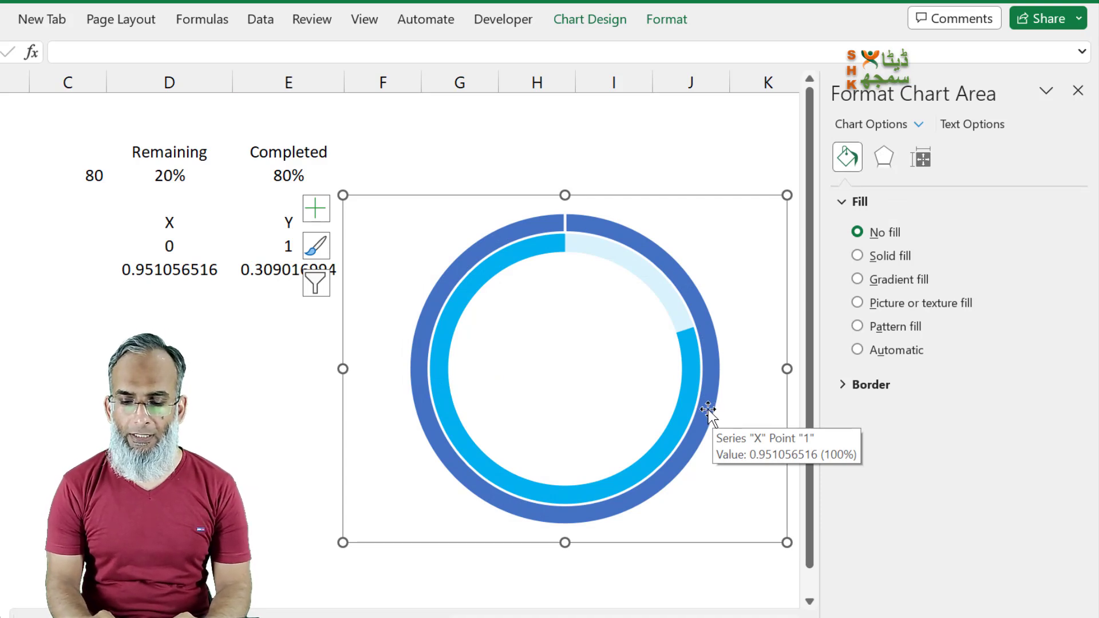
- Change the chart type of series X from Doughnut to Scatter, keeping Series1 as a doughnut
click(708, 410)
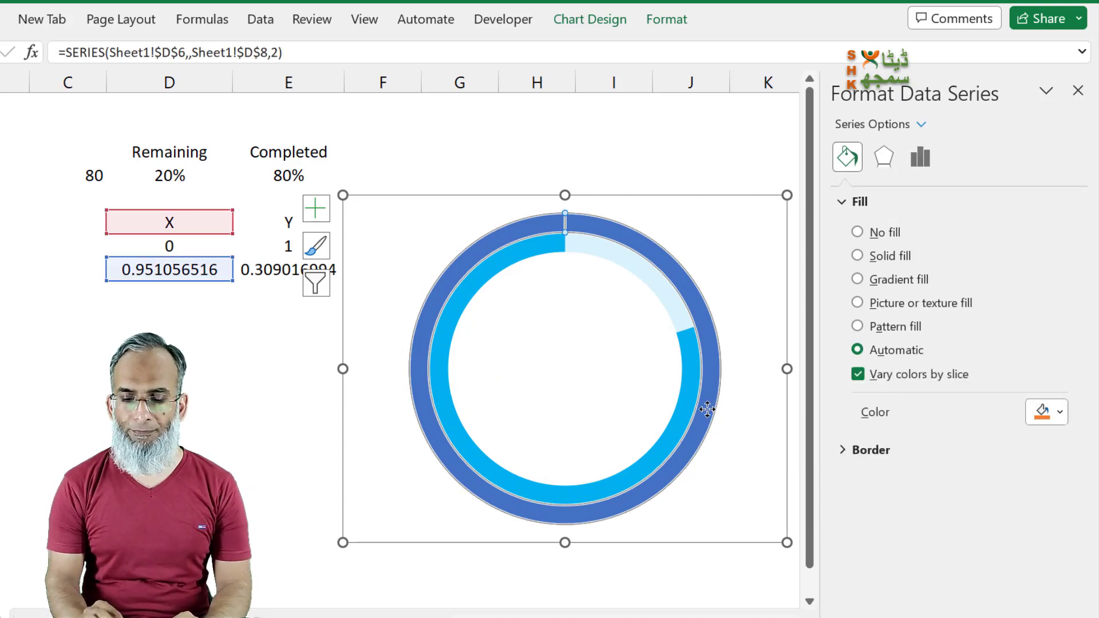
click(598, 20)
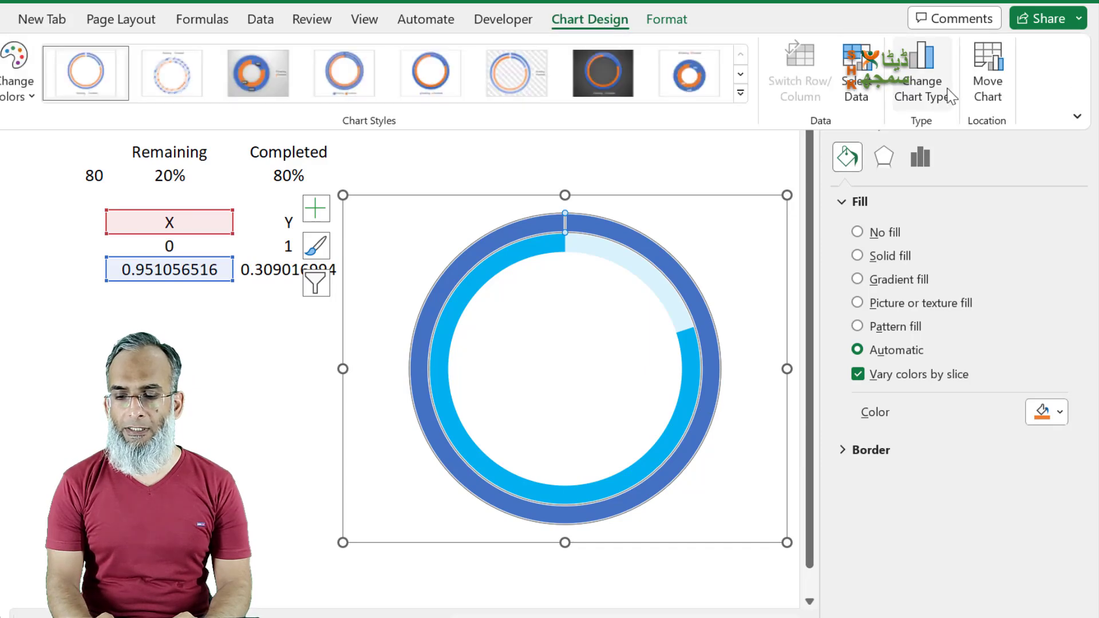
click(928, 100)
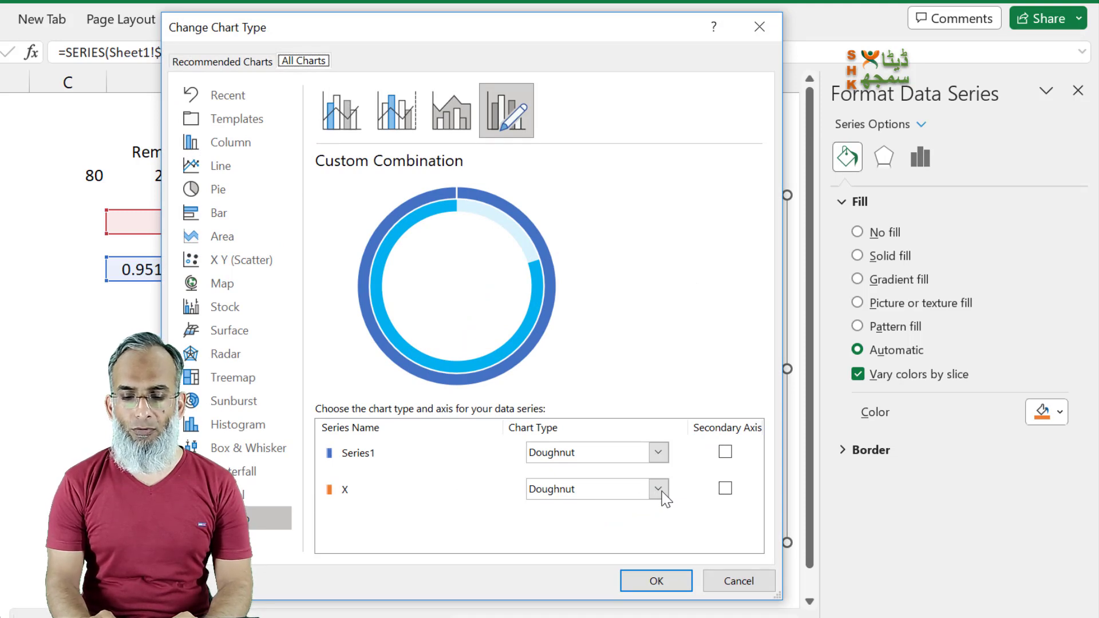
click(659, 490)
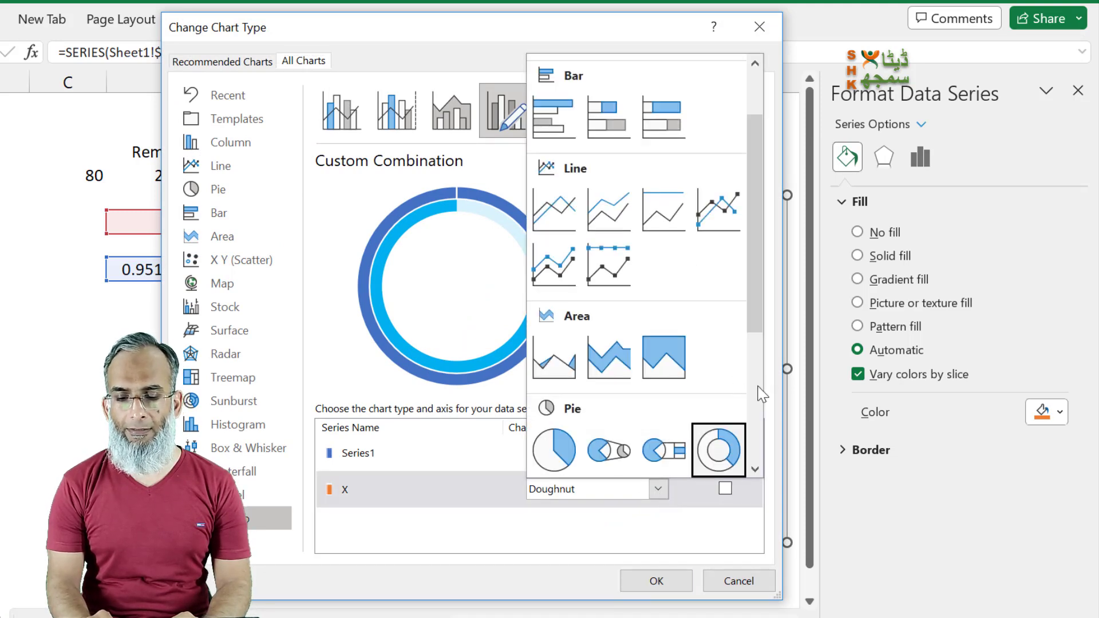
scroll(748, 387, down, 3)
click(561, 295)
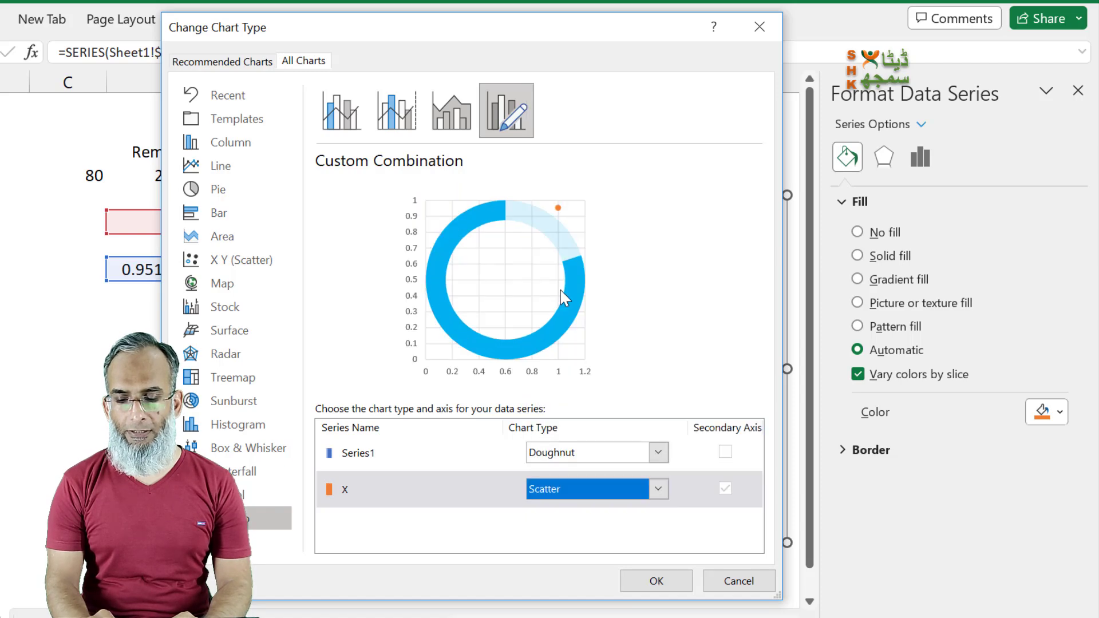
click(654, 581)
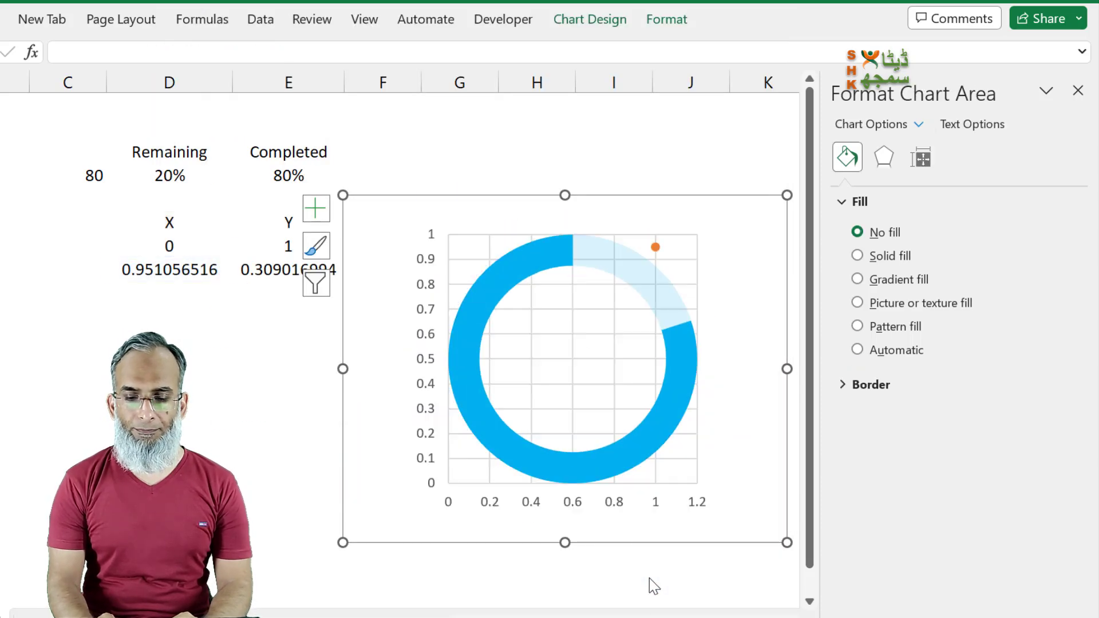
- Set the vertical axis bounds to a minimum of -1.15 and a maximum of 1.15
click(423, 294)
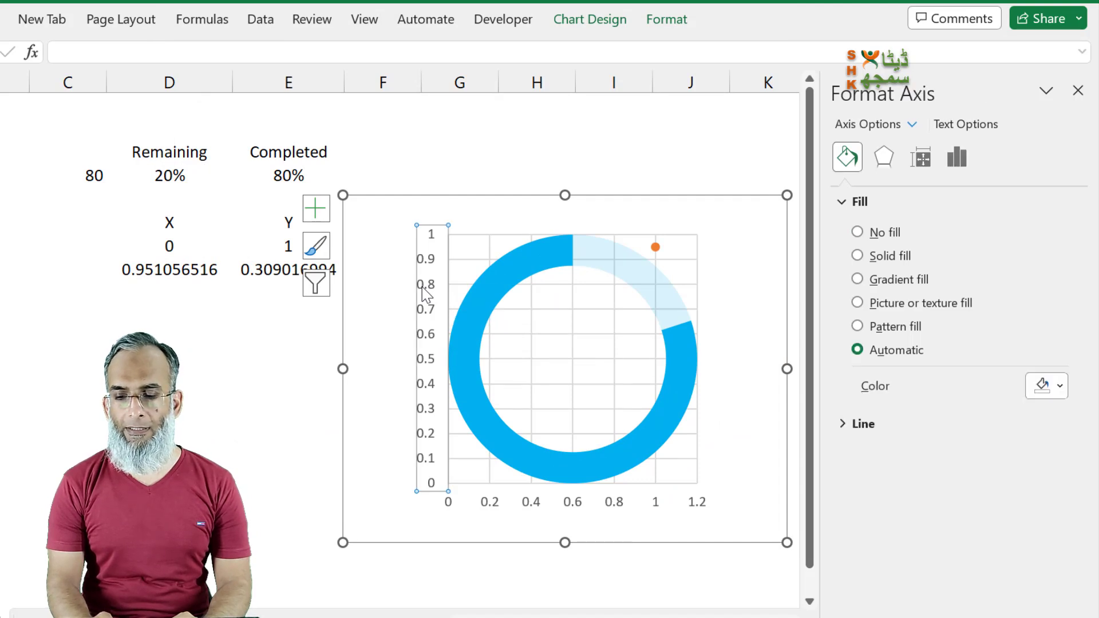
click(957, 158)
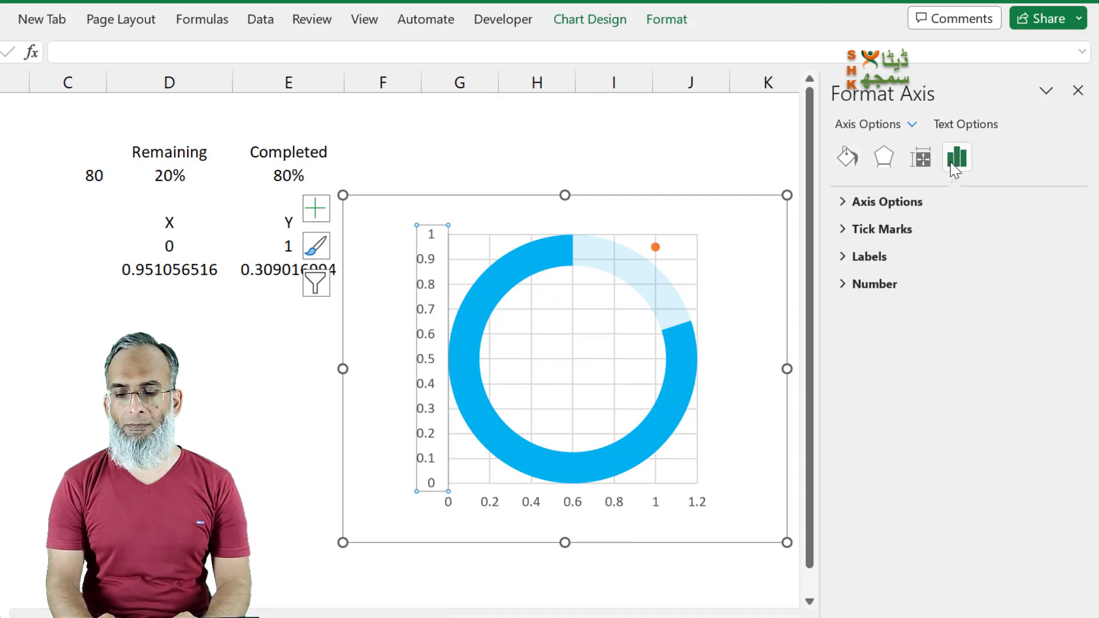
click(848, 203)
click(987, 248)
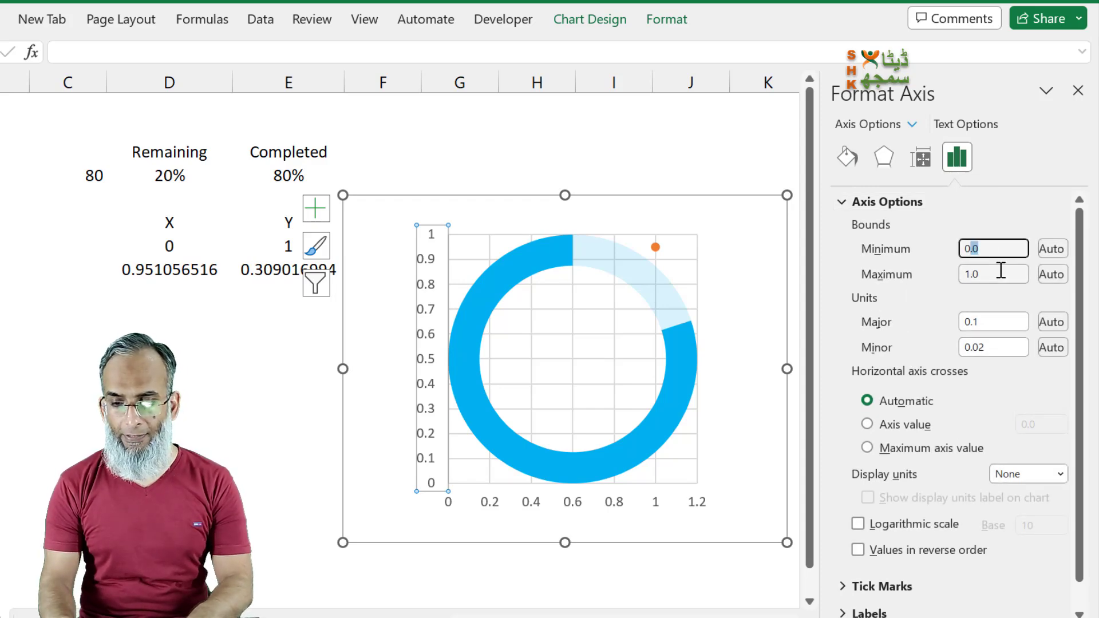
text(1.15)
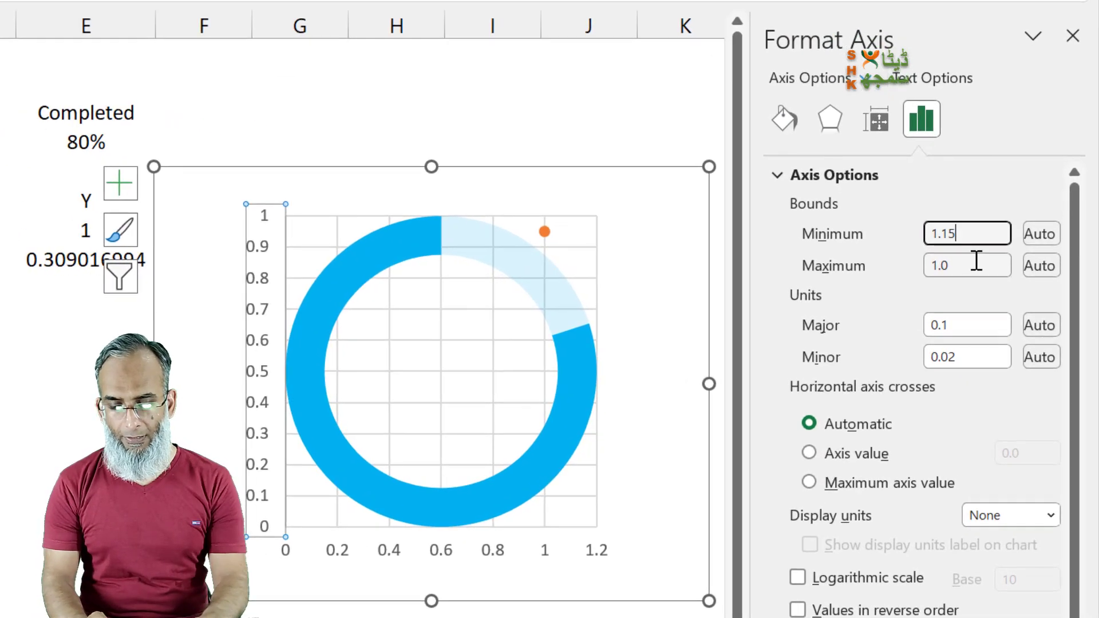
click(990, 265)
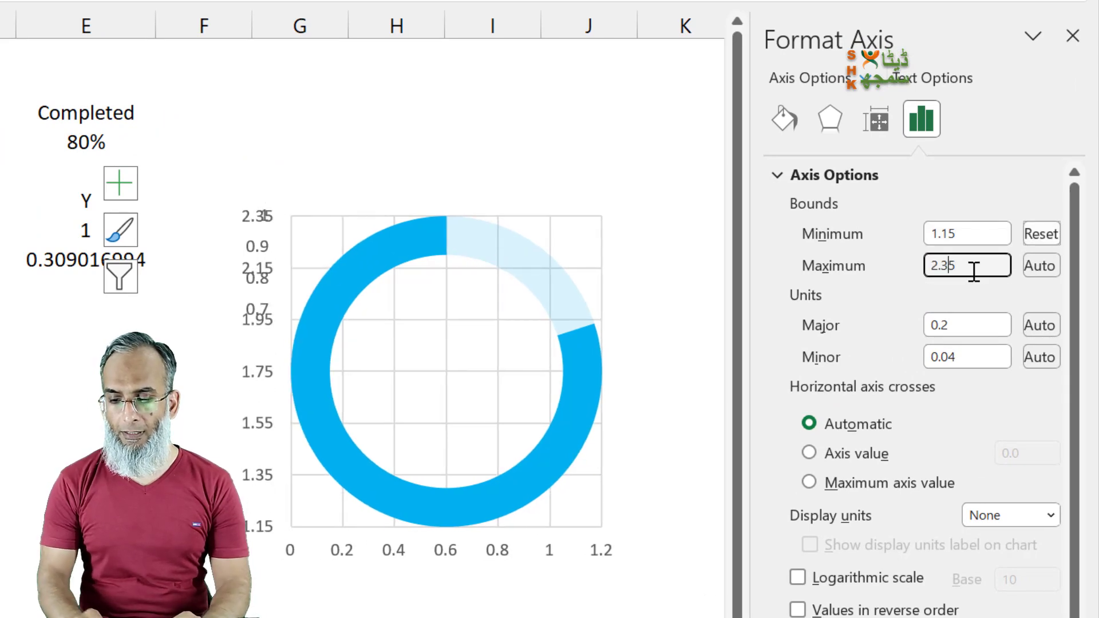
click(936, 226)
text(-)
click(964, 266)
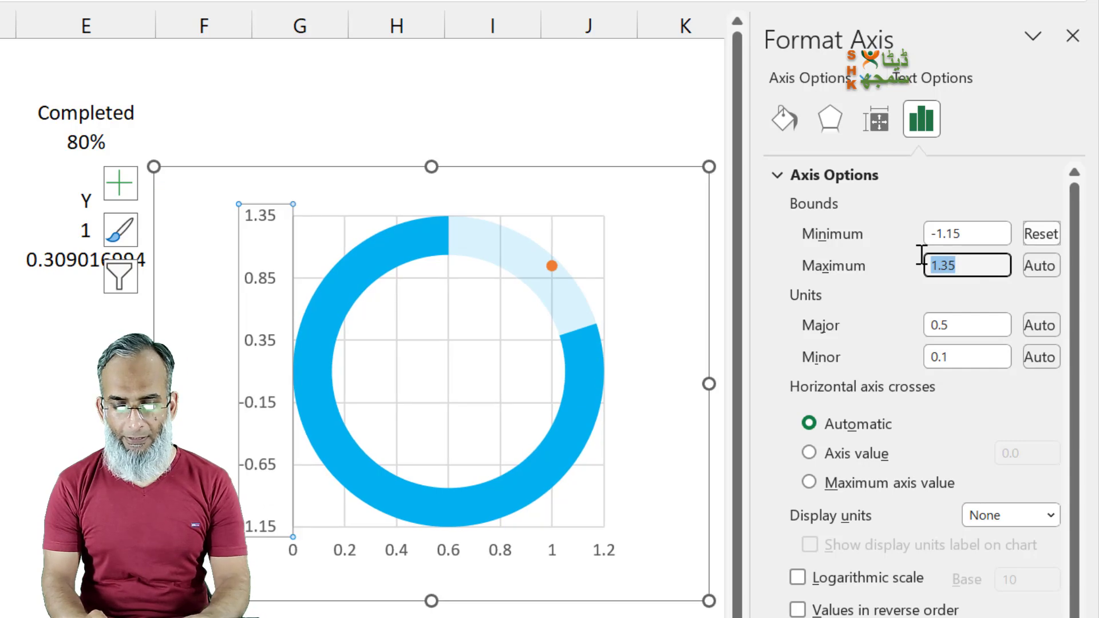
text(1.1)
key(Return)
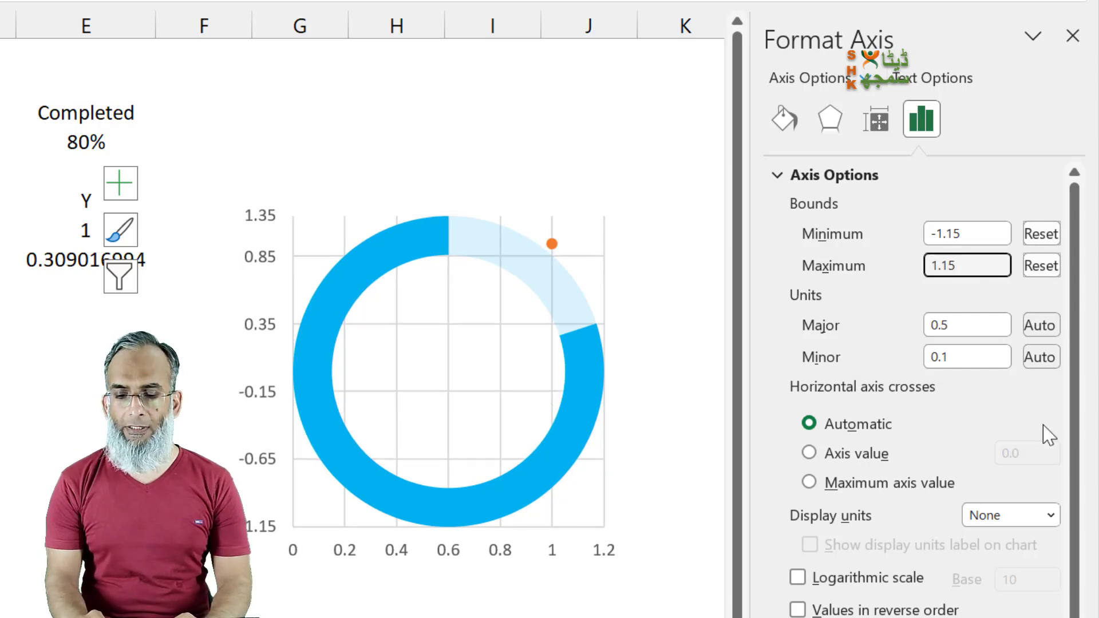
- Set the horizontal axis bounds to a minimum of -1.15 and a maximum of 1.15
click(449, 555)
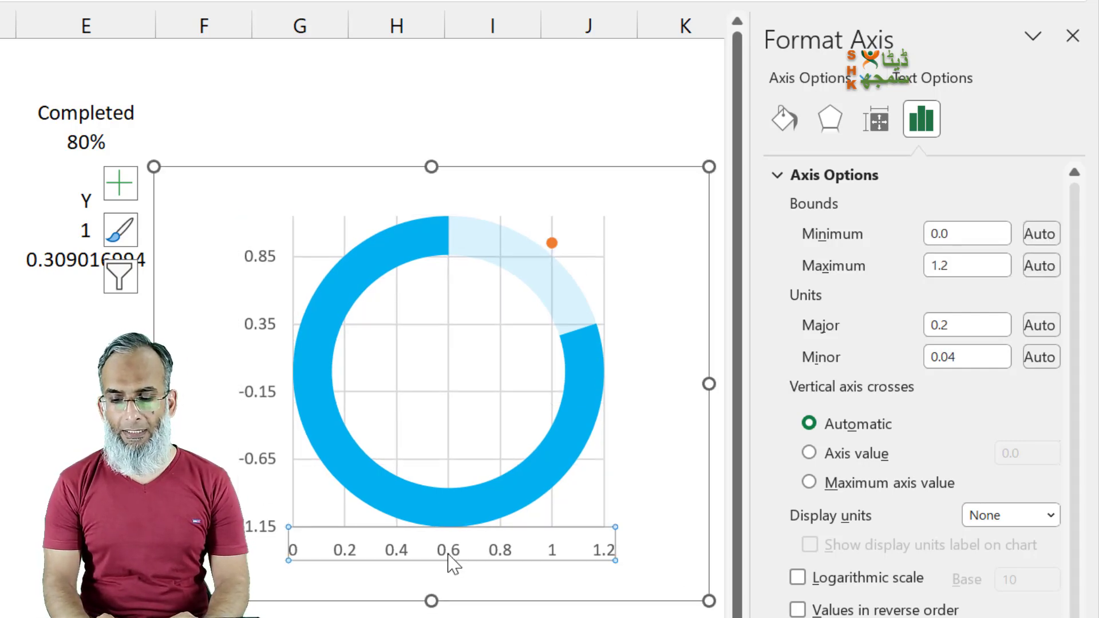
click(951, 236)
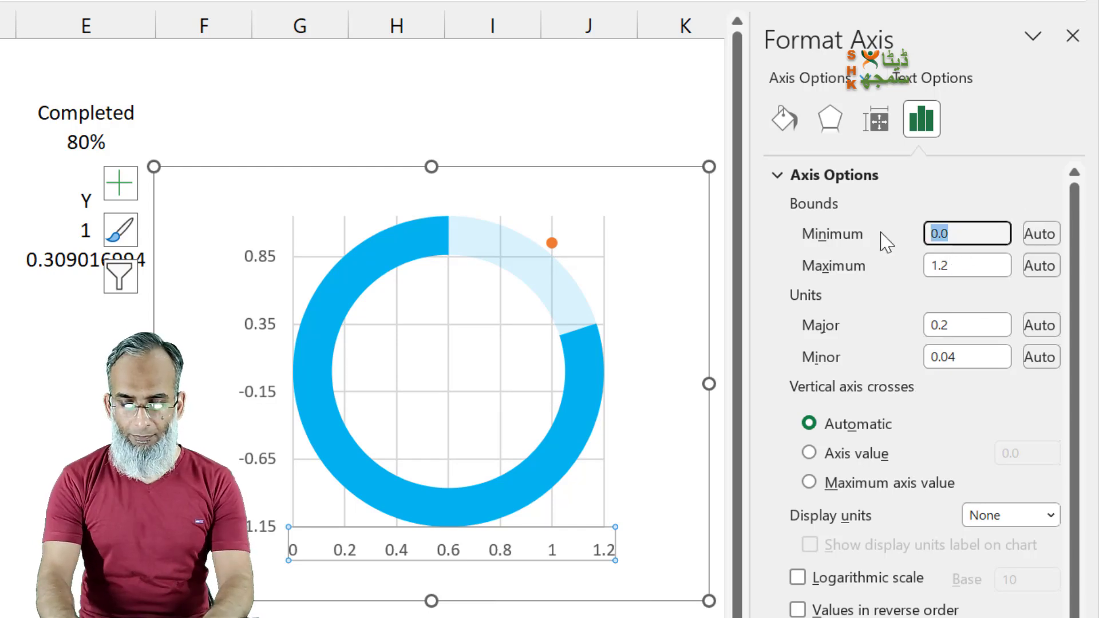
text(-1.15)
click(972, 265)
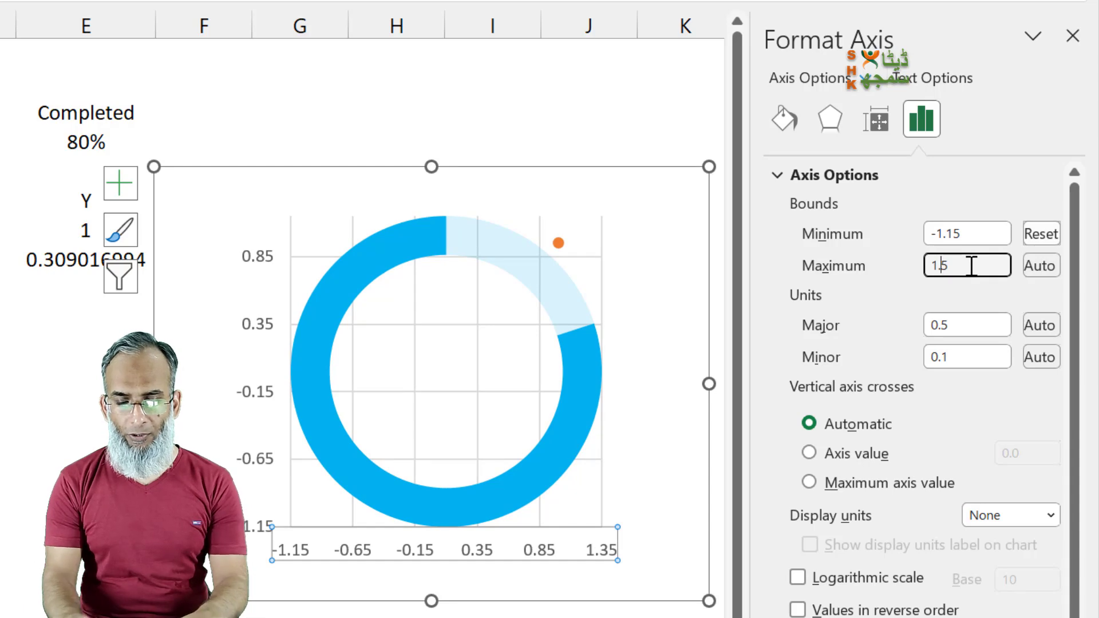
key(Return)
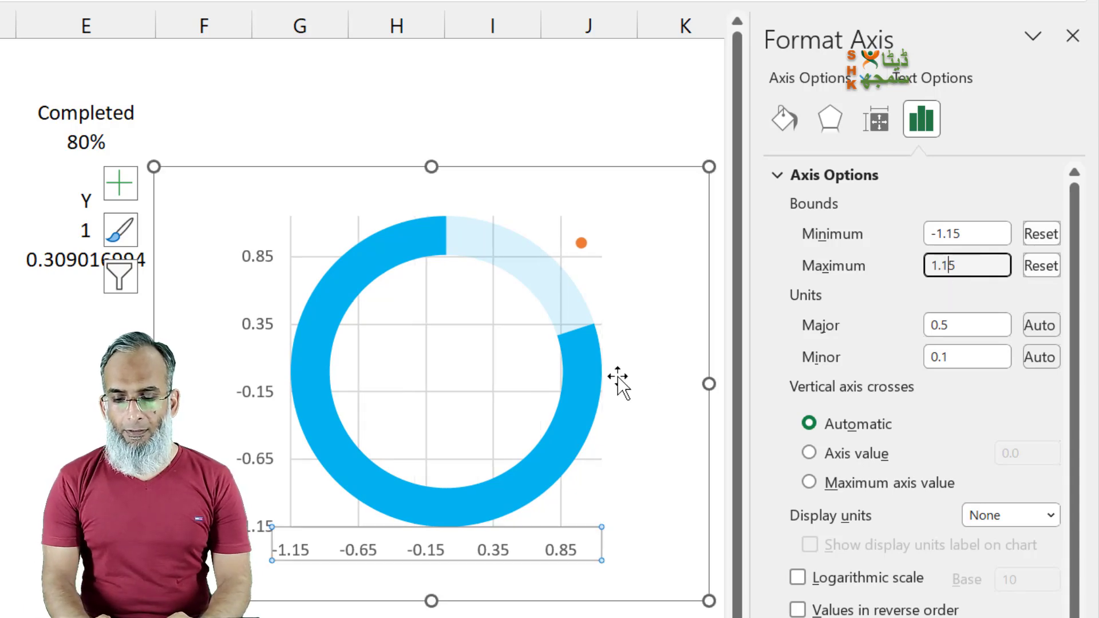
- Delete the vertical and horizontal axes from the chart
click(269, 464)
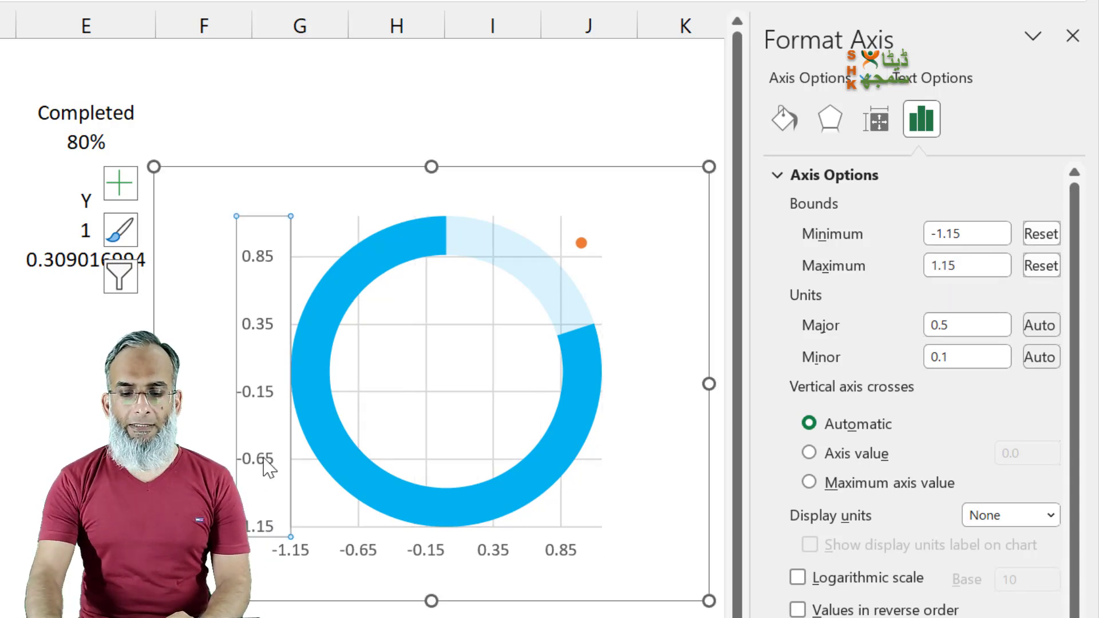
key(Delete)
click(285, 562)
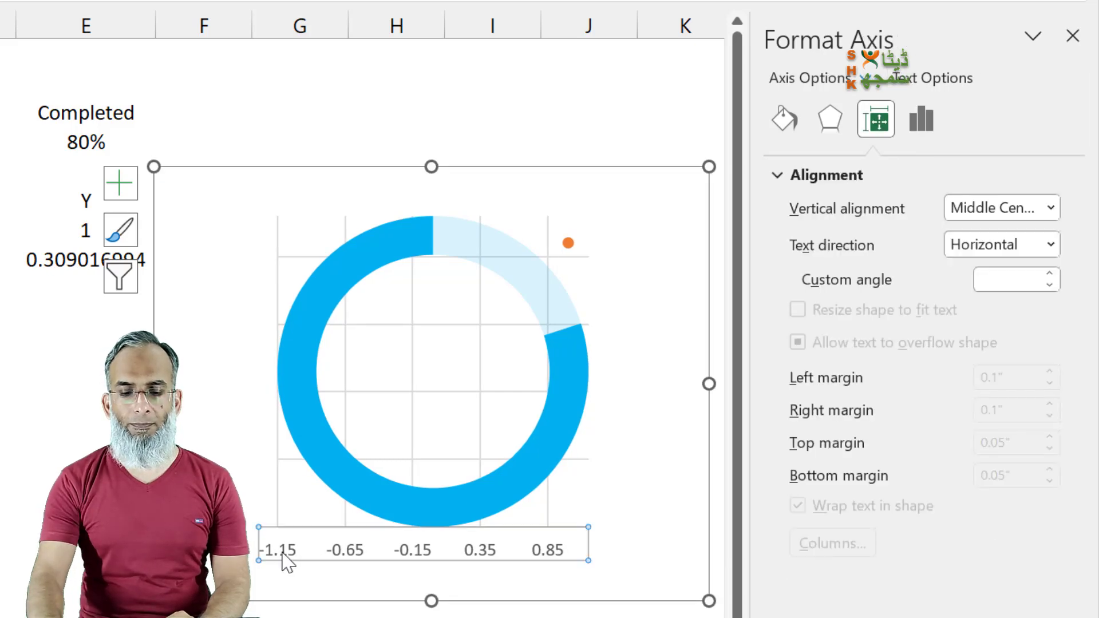
key(Delete)
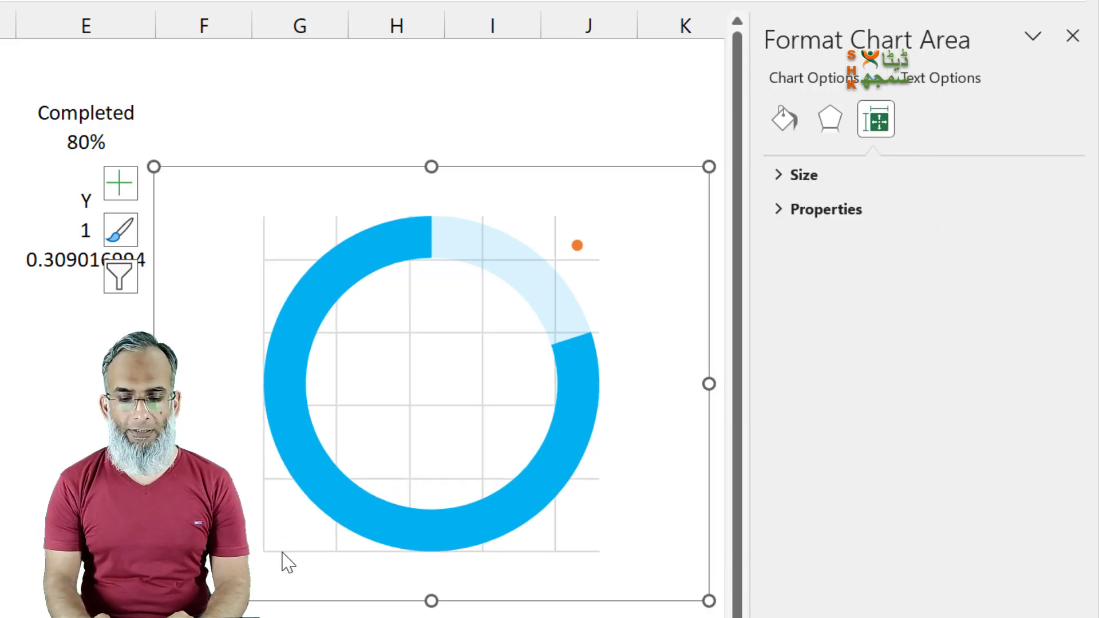
- Delete the horizontal and vertical gridlines behind the doughnut
click(339, 407)
key(Delete)
click(338, 405)
key(Delete)
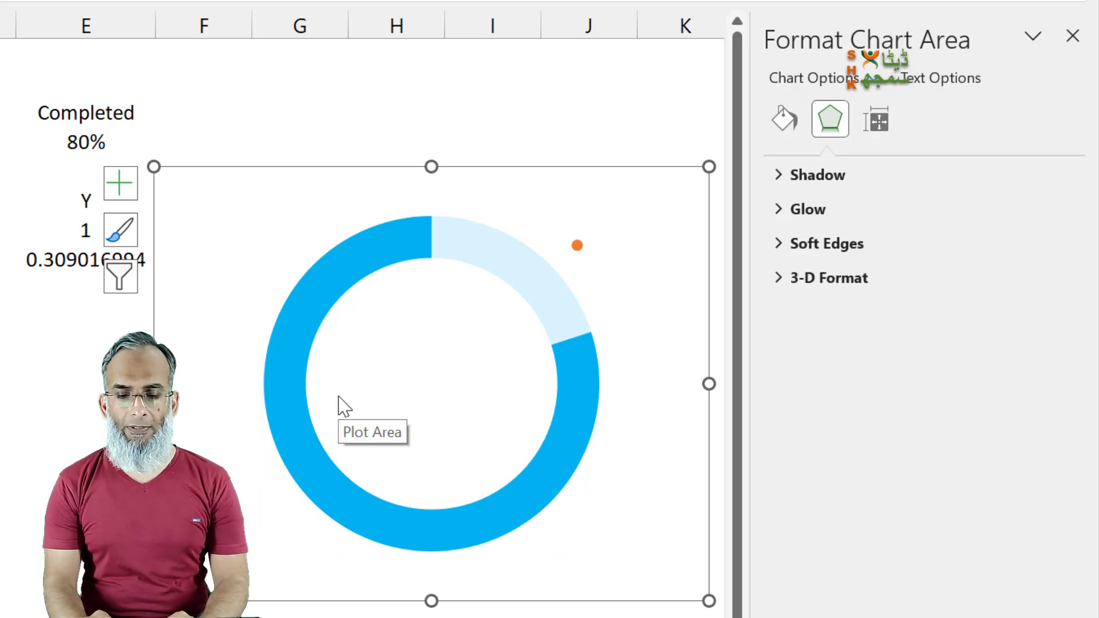
- Open the orange scatter series X in the chart's data source and set its series name to =Sheet1!$D$6:$E$6
click(578, 246)
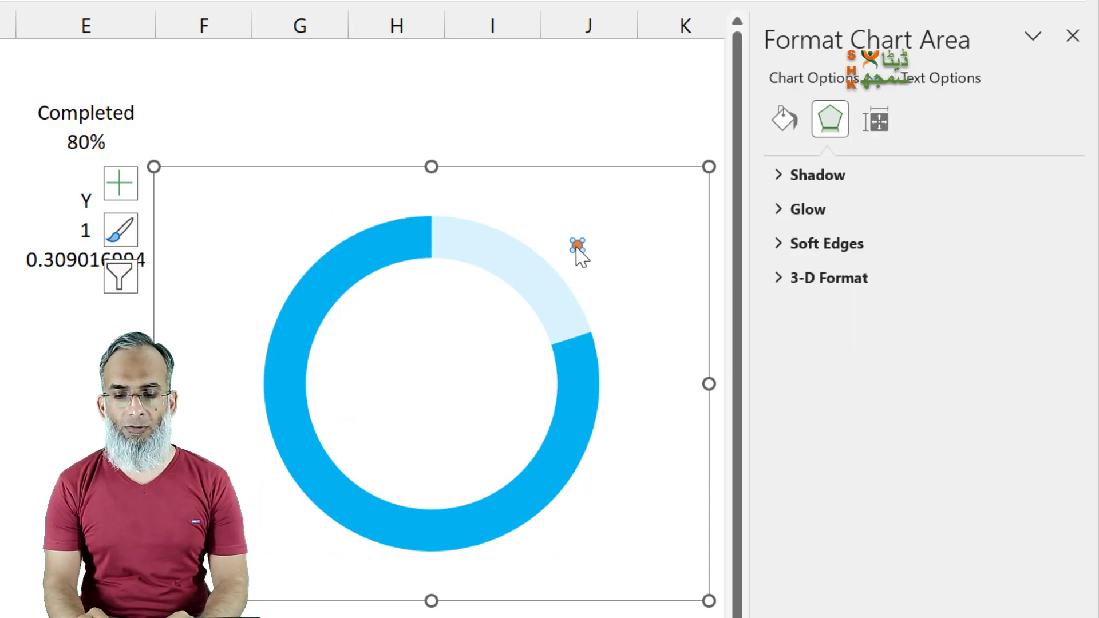
click(607, 19)
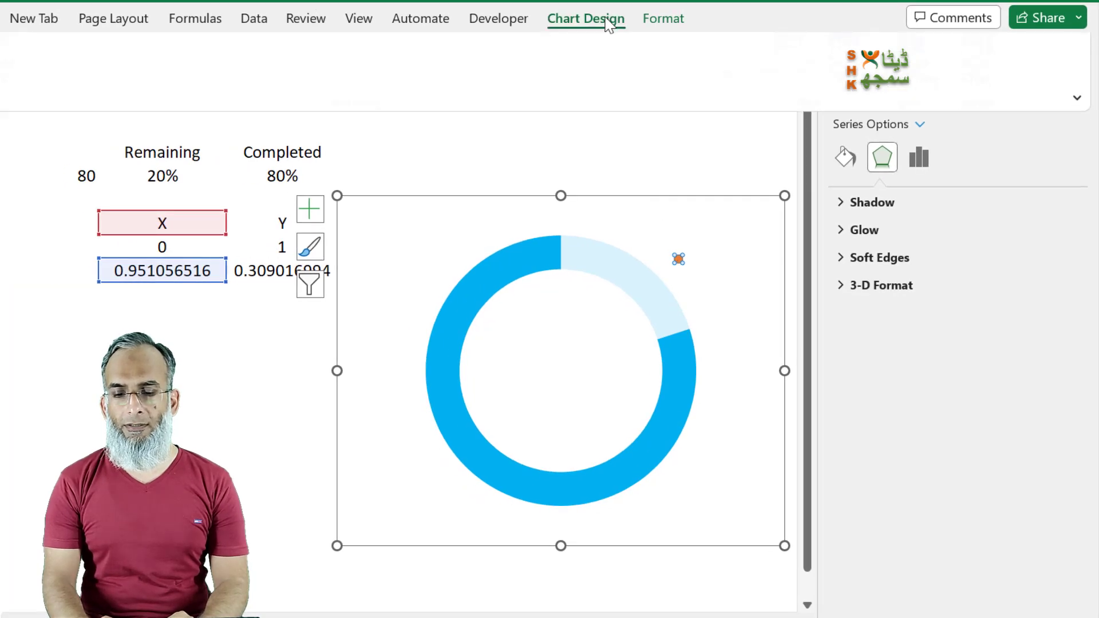
click(874, 98)
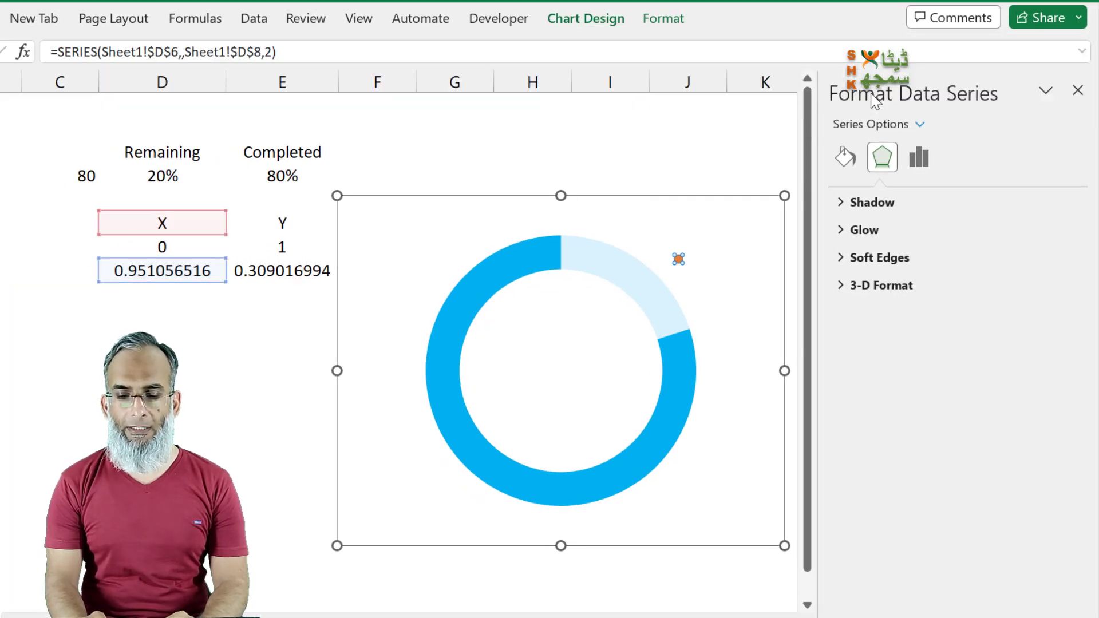
click(475, 410)
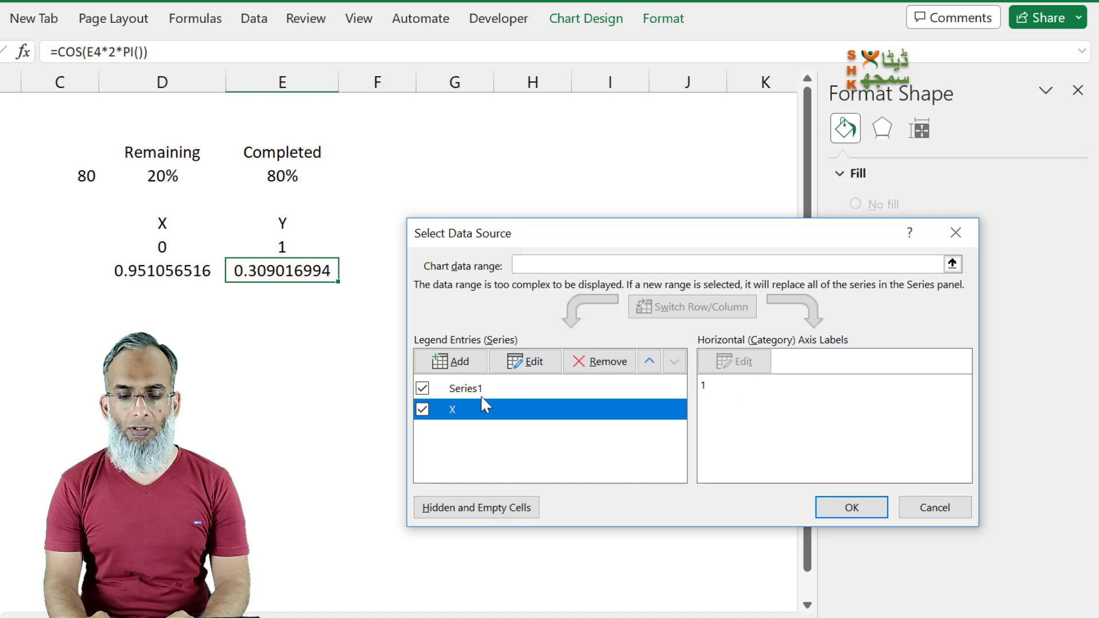
click(549, 364)
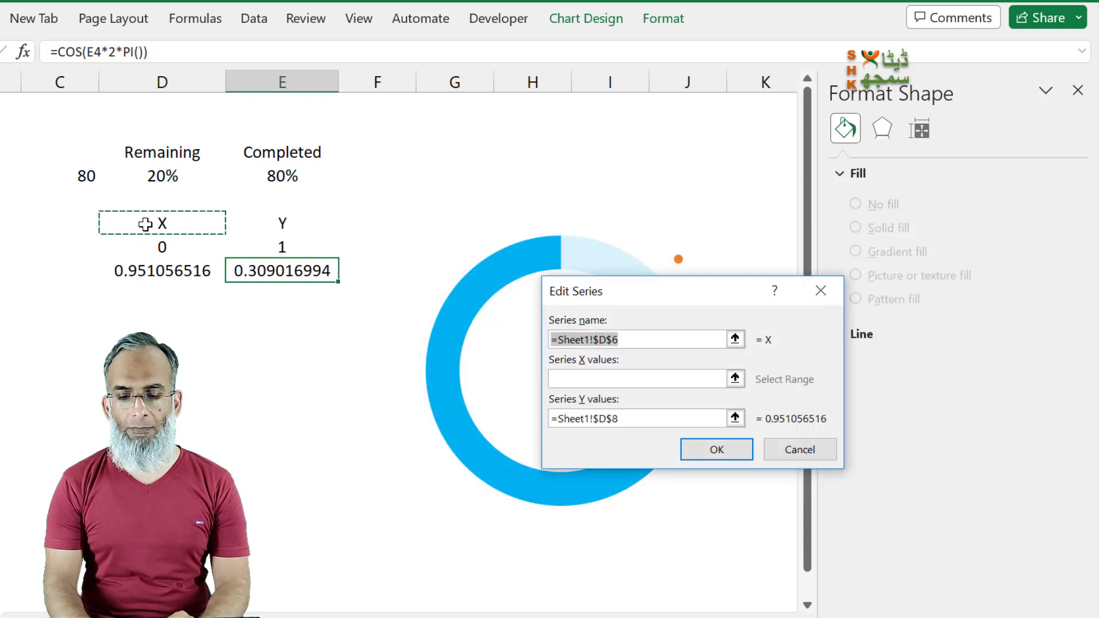
drag(183, 228, 297, 230)
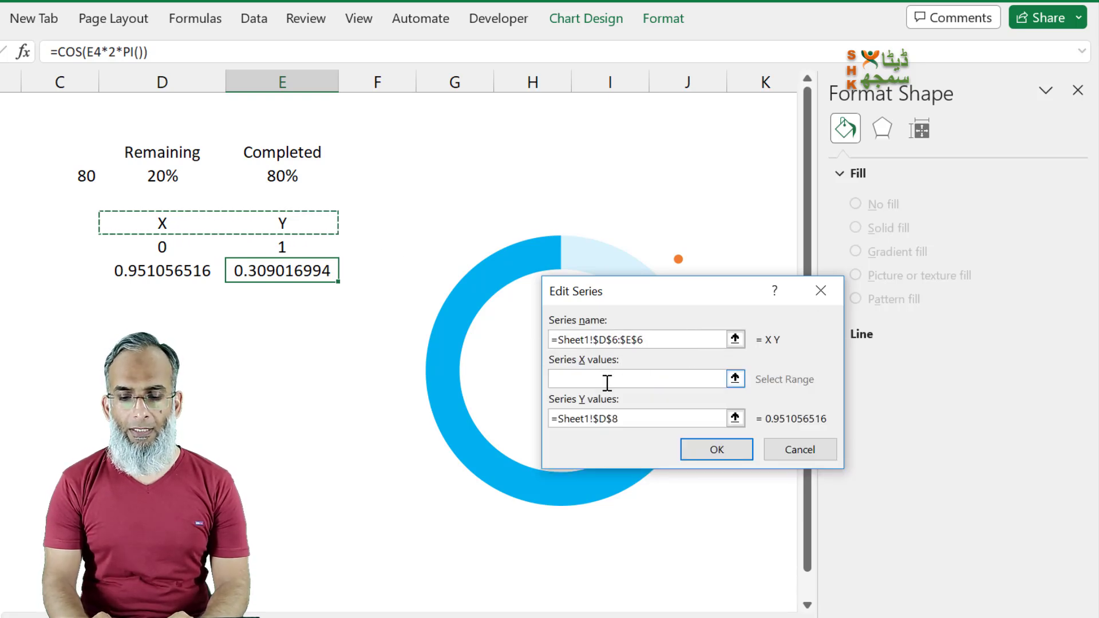
- Set the scatter series' X values to =Sheet1!$D$7:$D$8 and its Y values to =Sheet1!$E$7:$E$8, and apply the data source
click(606, 379)
drag(166, 247, 165, 272)
click(645, 419)
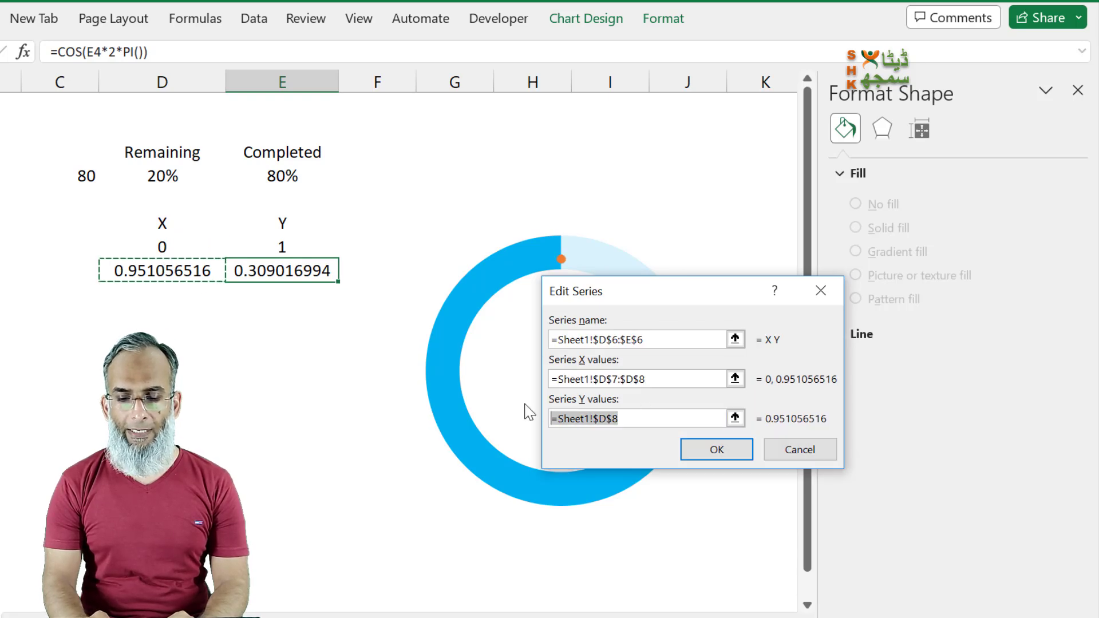
text(=)
drag(283, 247, 280, 274)
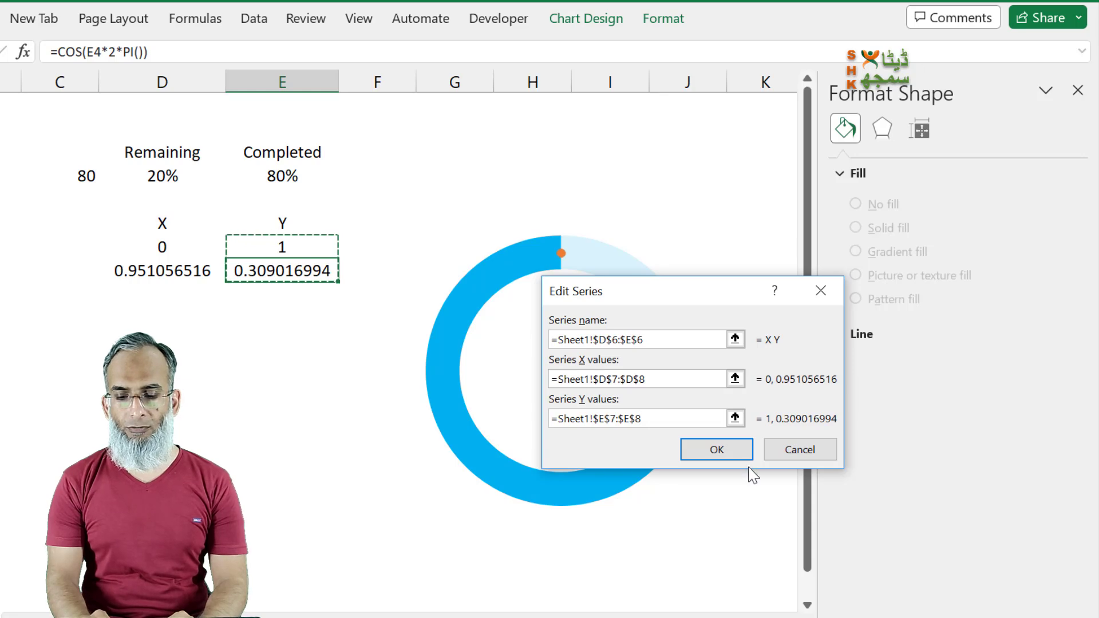
click(719, 451)
click(867, 504)
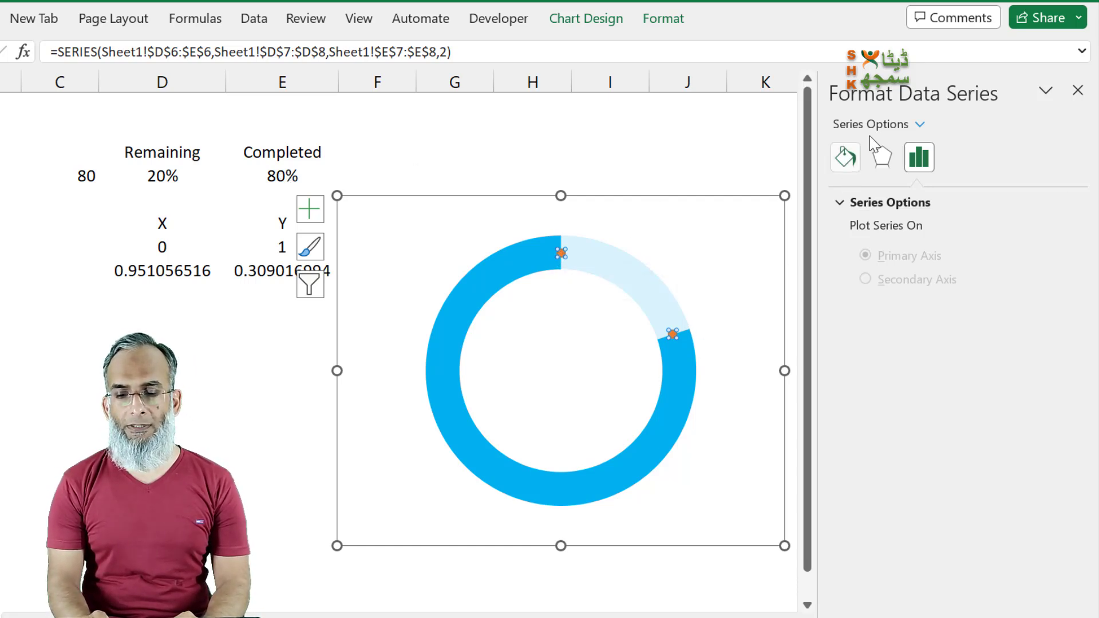
- Change the scatter series to built-in circular markers with a size of 40
click(846, 157)
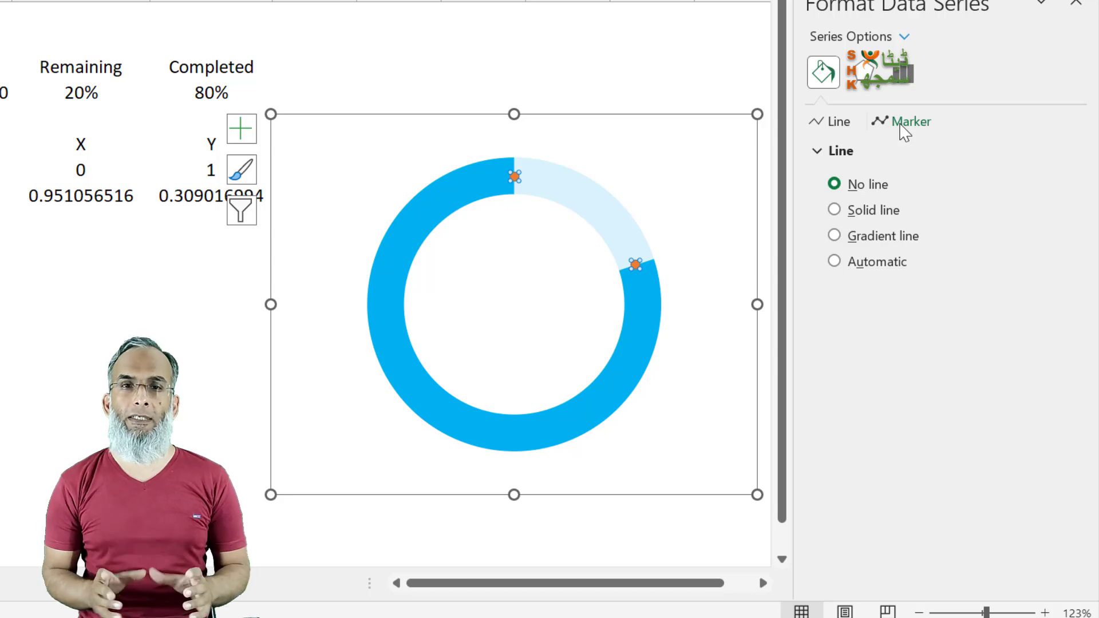
click(901, 127)
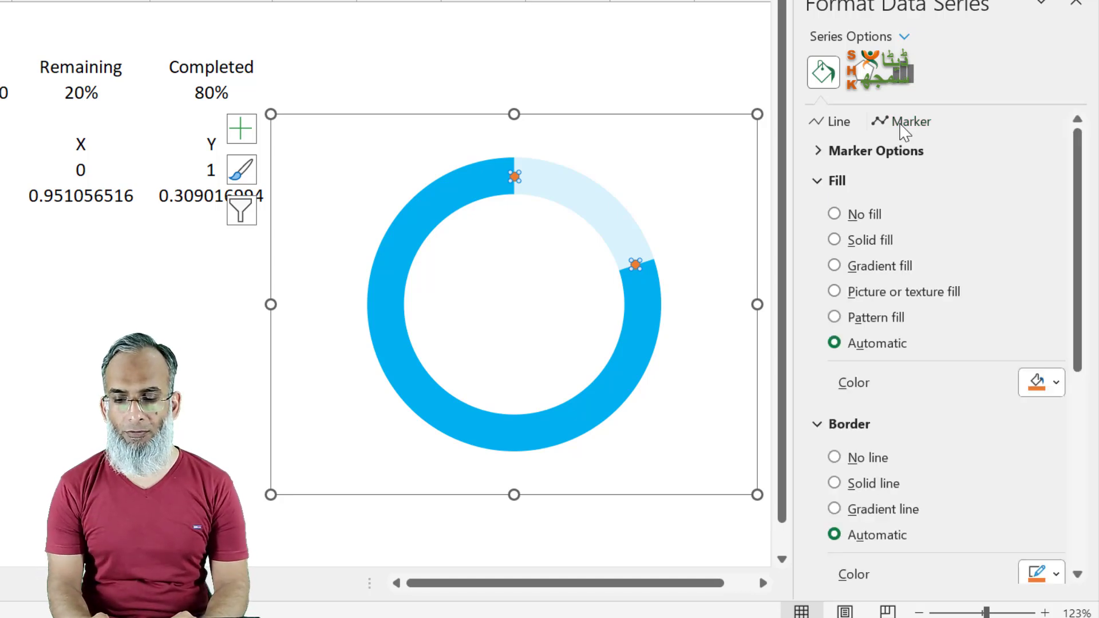
click(835, 152)
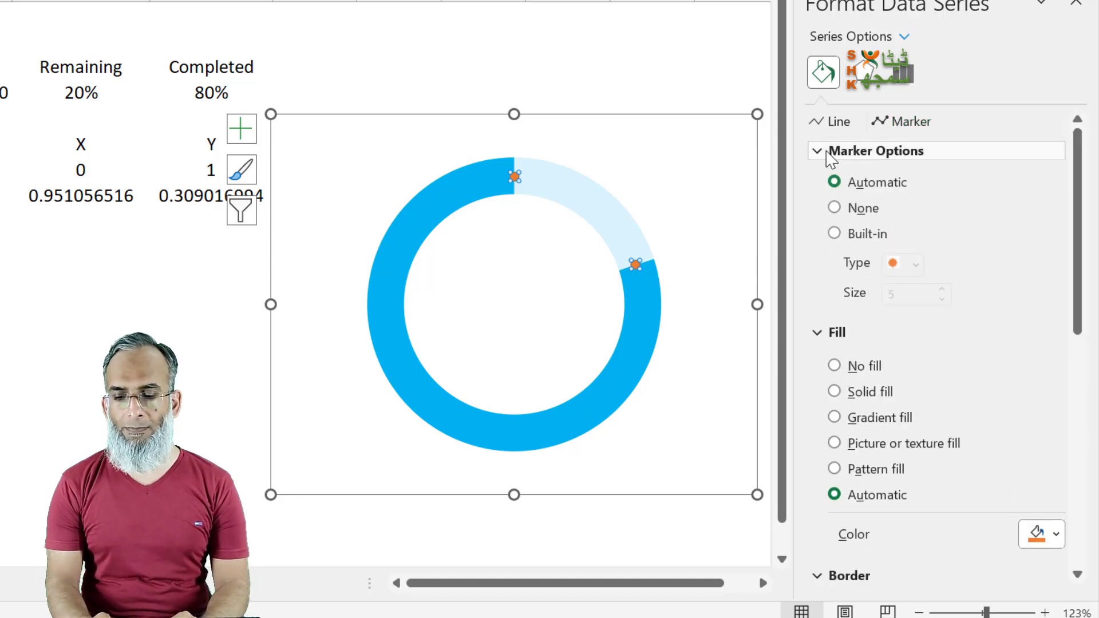
click(835, 233)
double_click(923, 294)
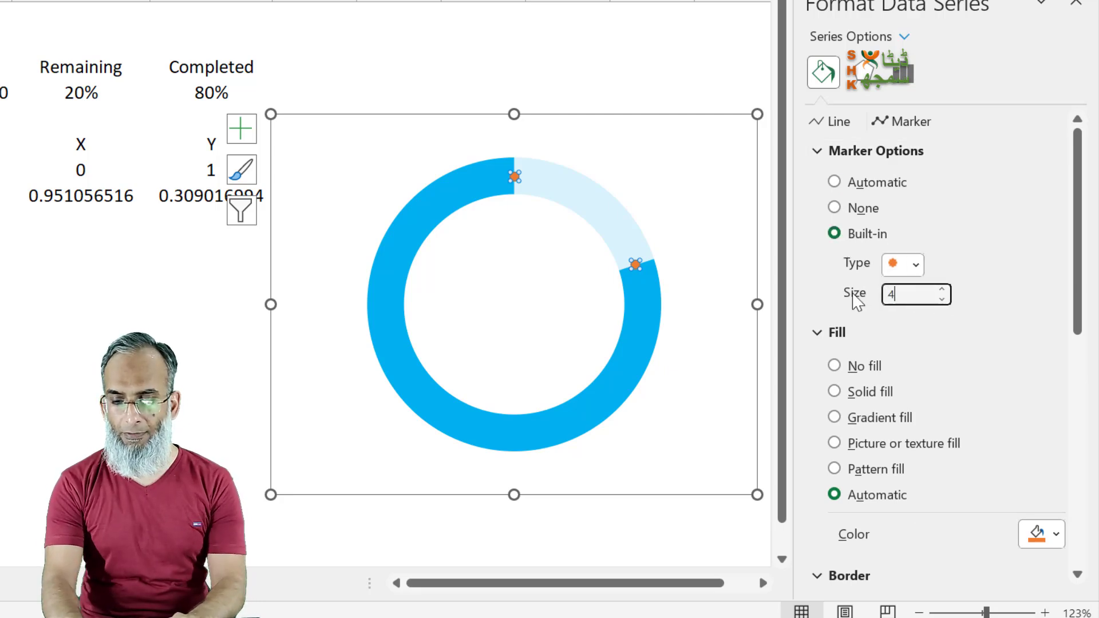
key(Return)
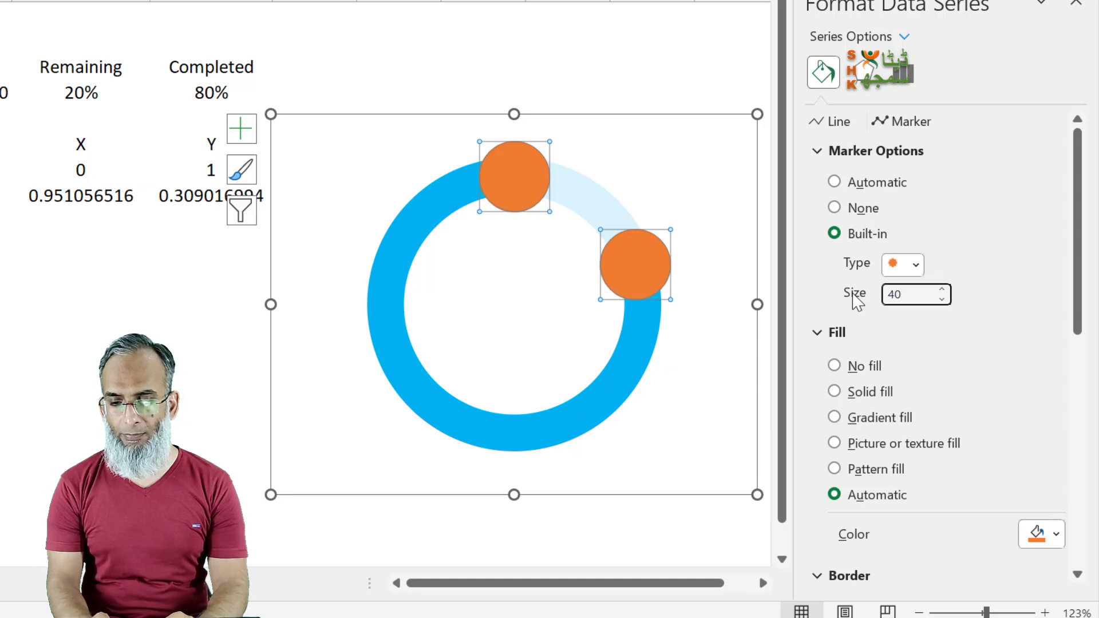
- Try a smaller marker size of 28 and return the markers to size 40
click(941, 299)
click(942, 299)
click(942, 299)
click(942, 299)
click(942, 299)
click(942, 299)
click(942, 299)
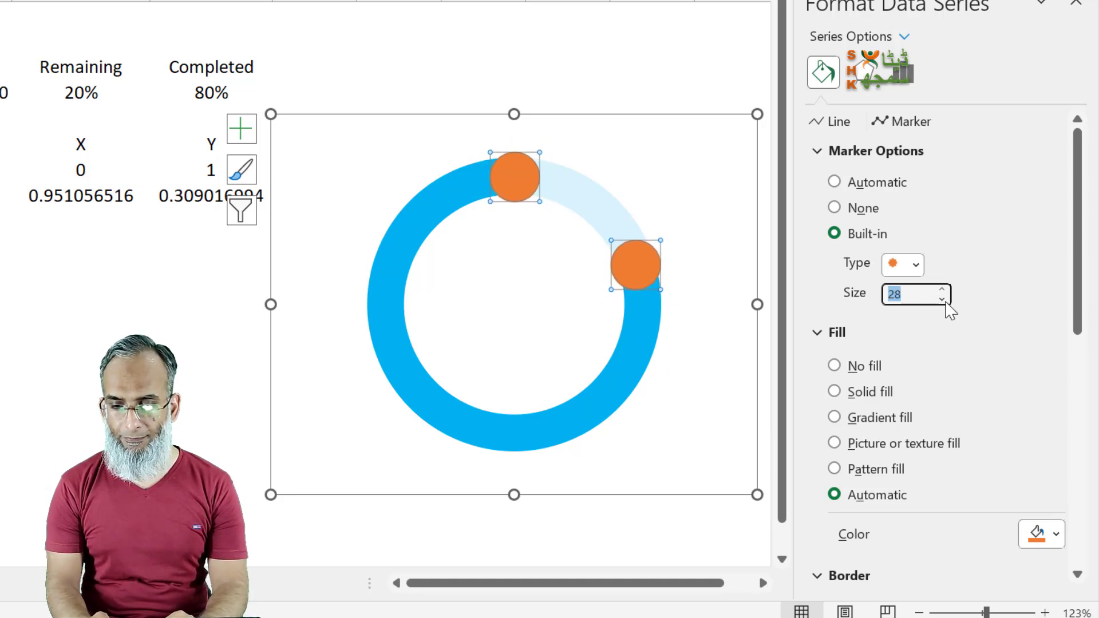
click(942, 290)
click(942, 290)
click(942, 290)
click(942, 290)
click(942, 291)
click(942, 290)
click(942, 290)
click(942, 290)
click(942, 290)
click(942, 291)
click(942, 290)
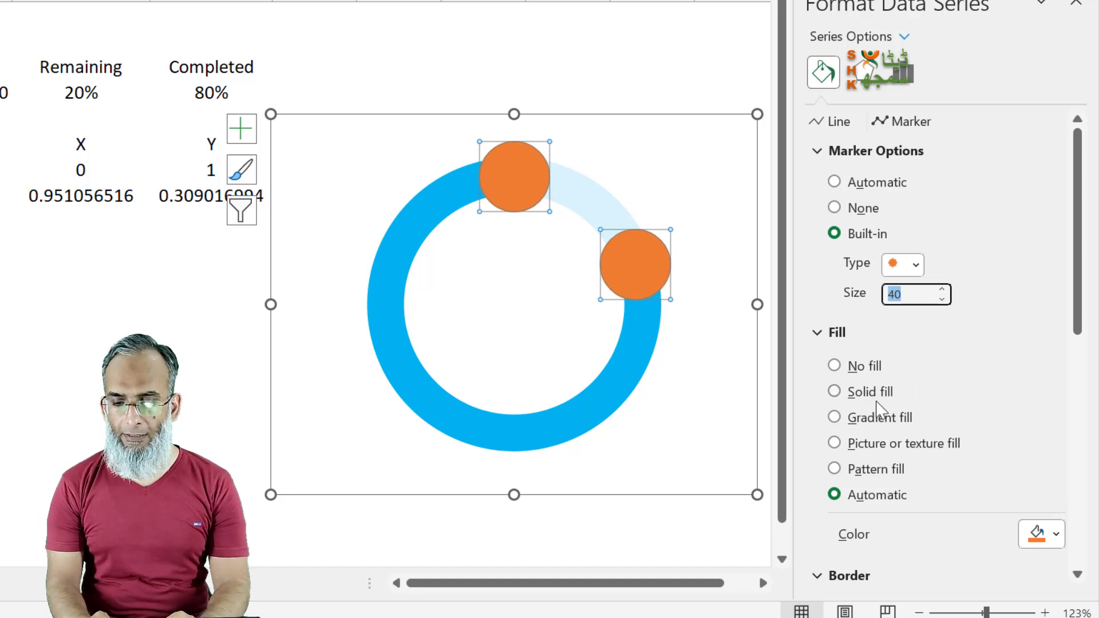
- Give the markers a solid blue fill and an outer shadow preset offset downward at 90°
click(848, 395)
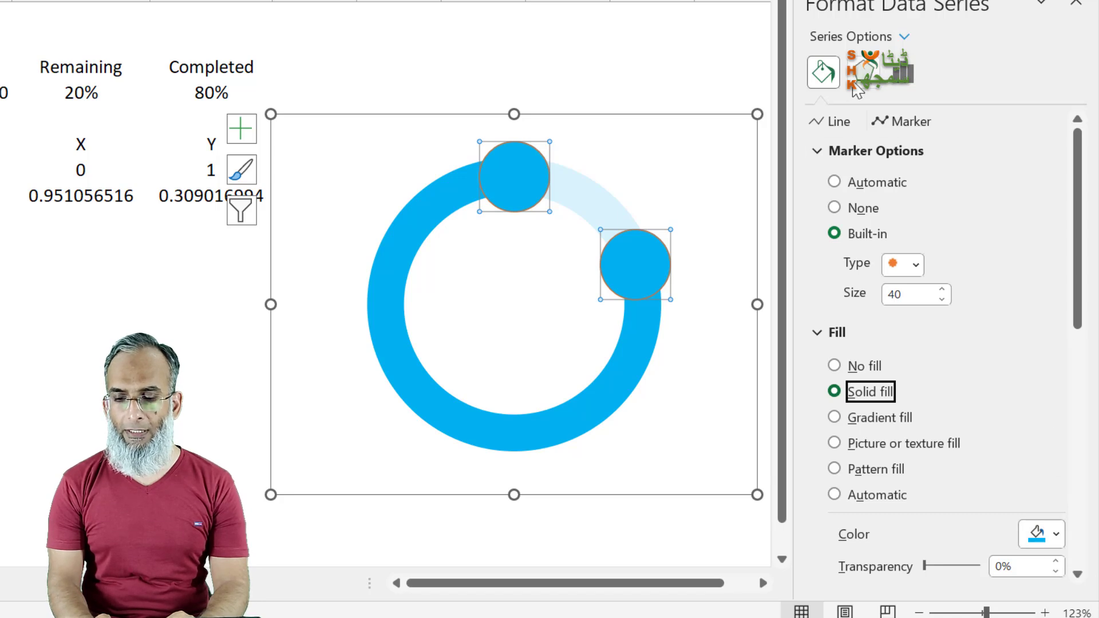
click(867, 83)
click(825, 122)
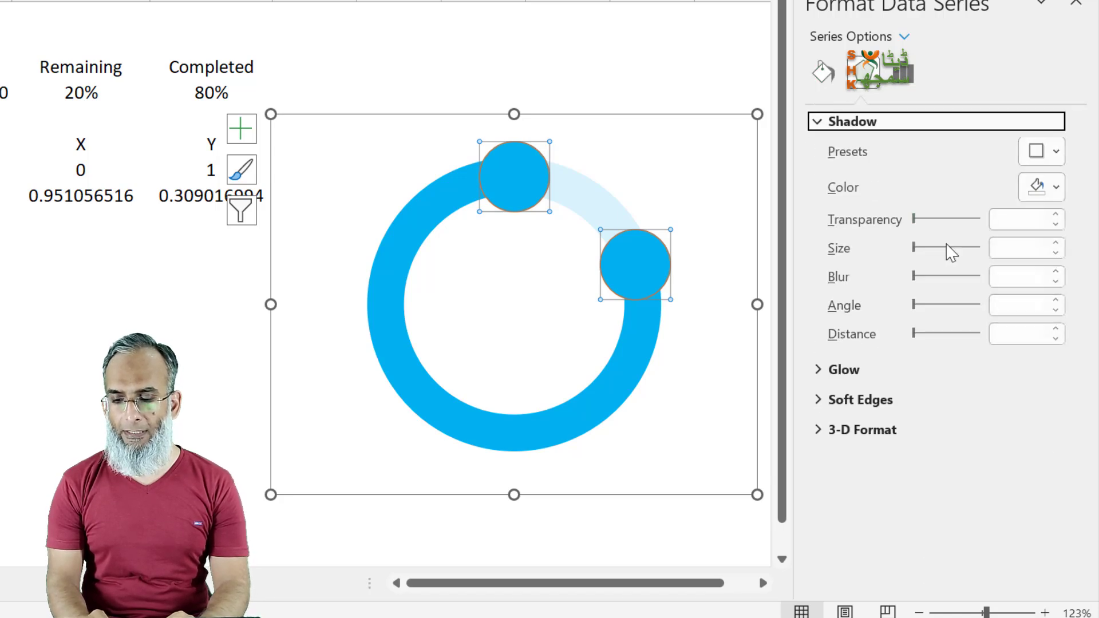
click(1042, 152)
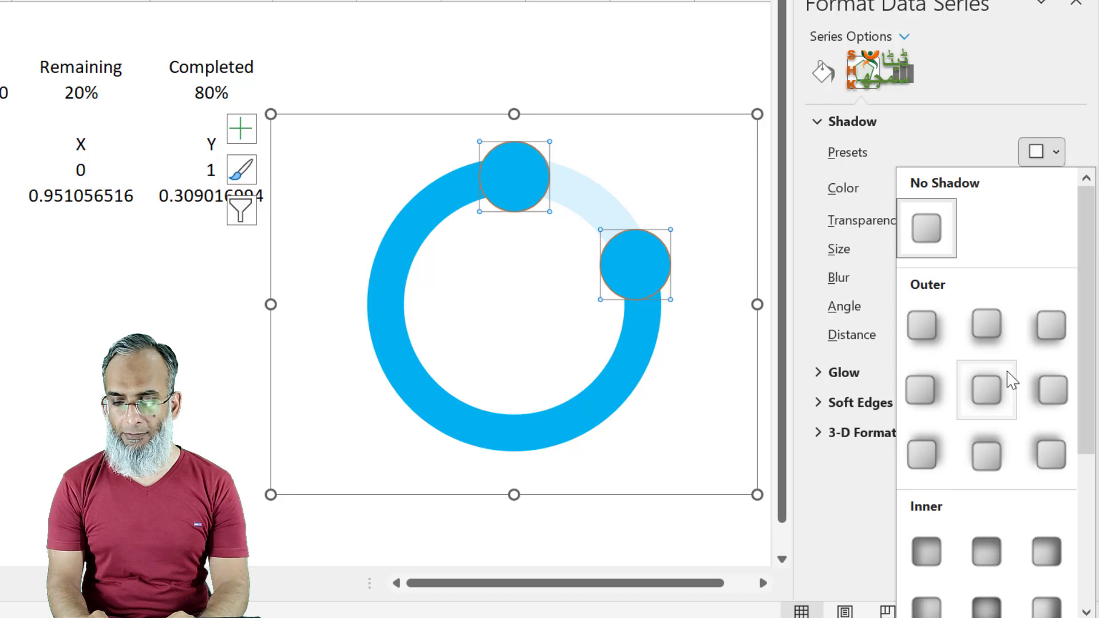
click(987, 330)
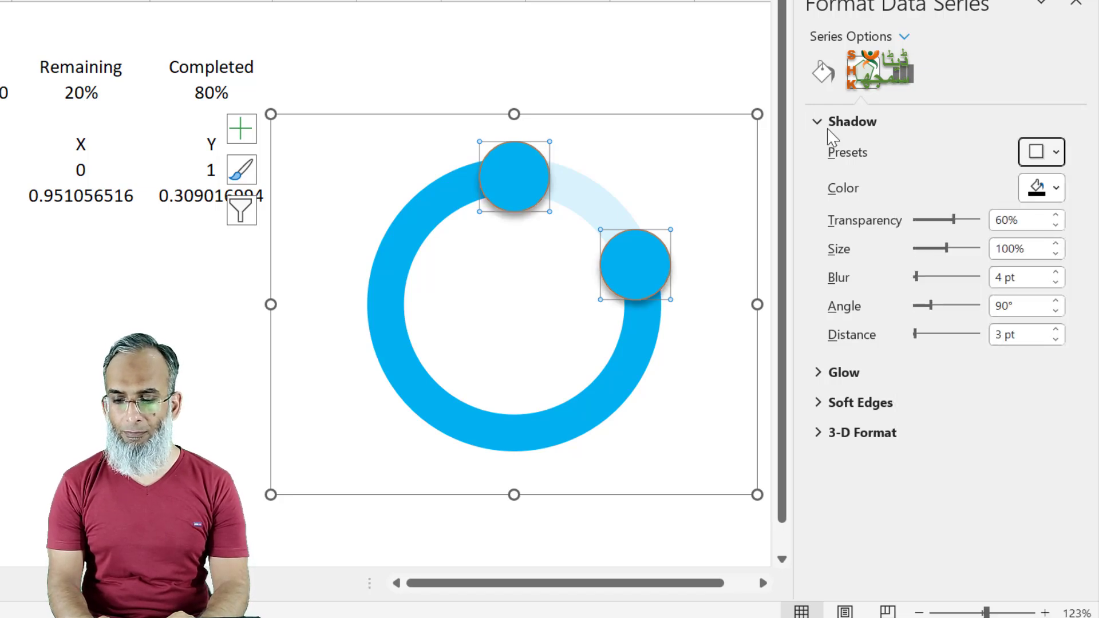
- Remove the border line from the two circular markers
click(823, 71)
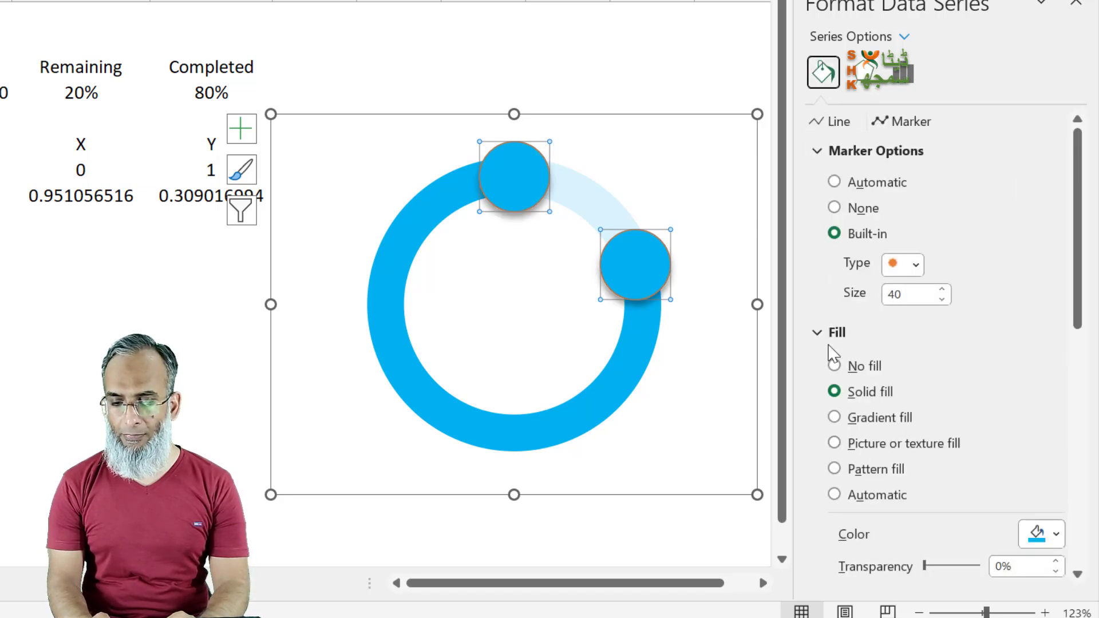
click(817, 333)
click(868, 404)
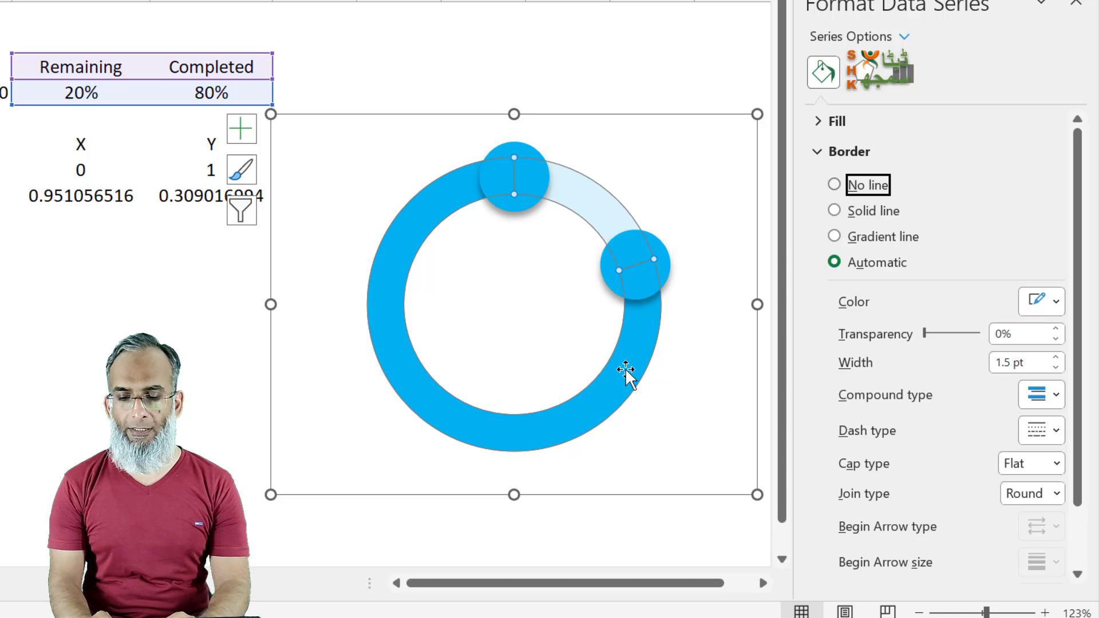
click(706, 380)
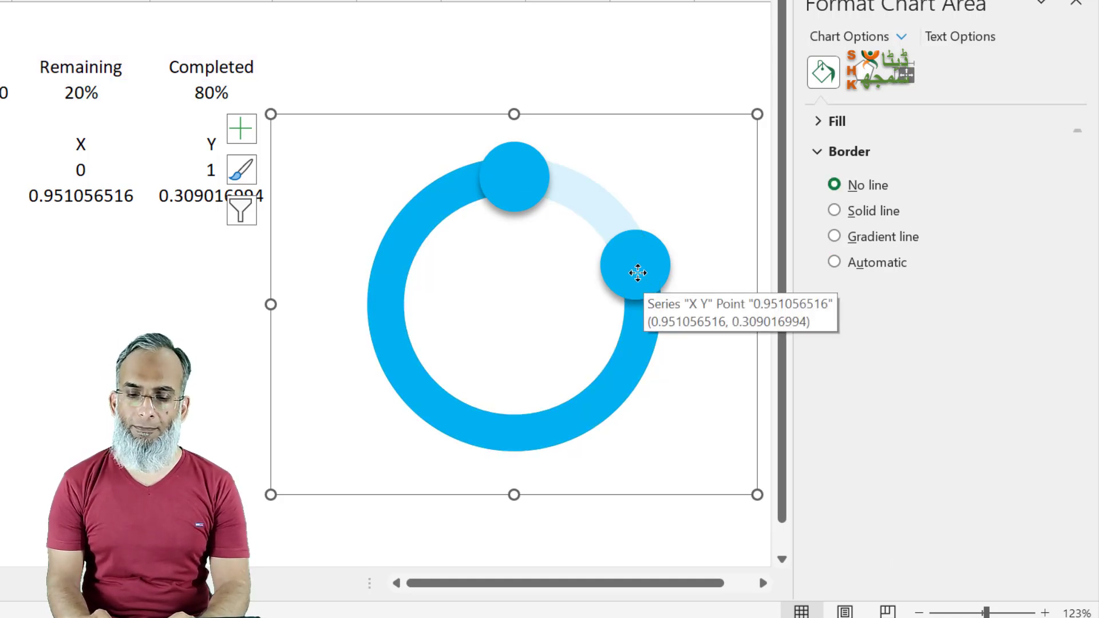
- Add data labels to the scatter series' circular markers
click(638, 273)
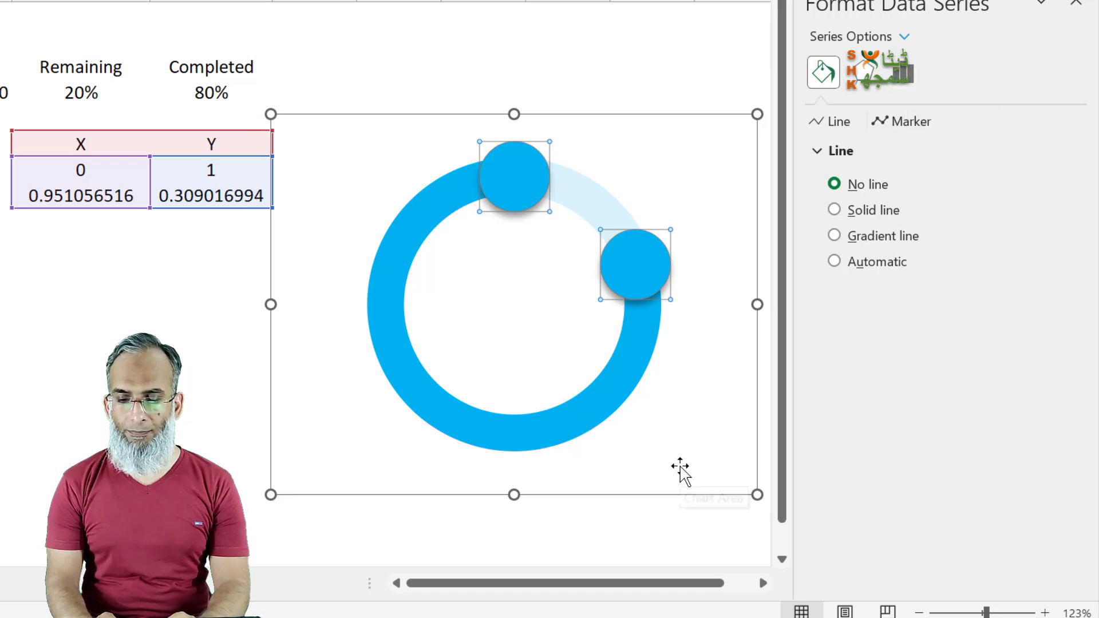
scroll(682, 472, right, 2)
click(709, 137)
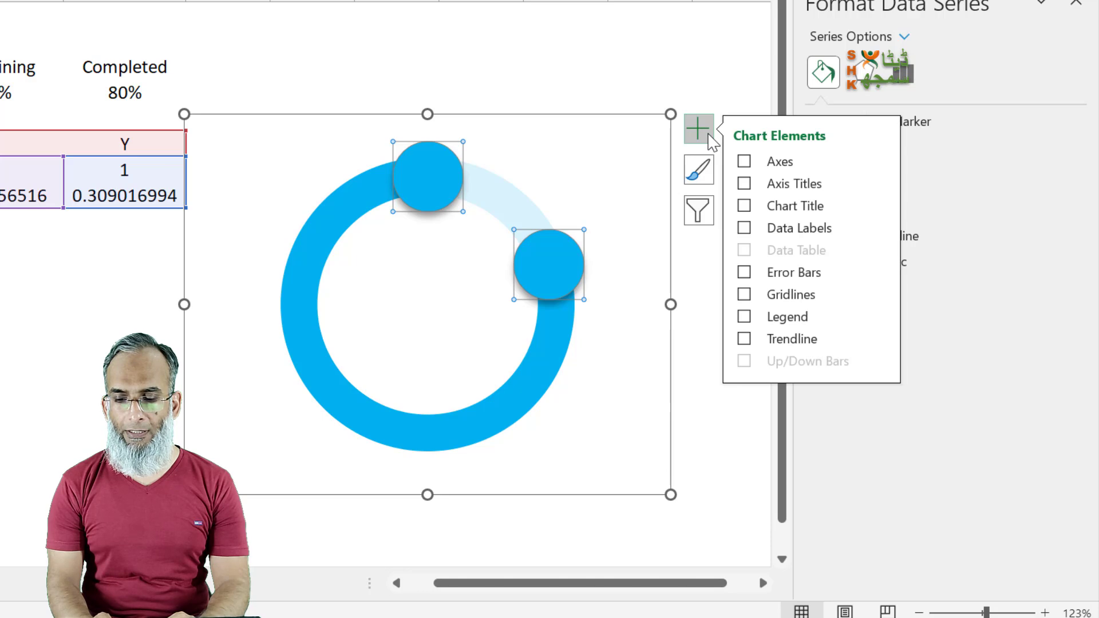
click(744, 229)
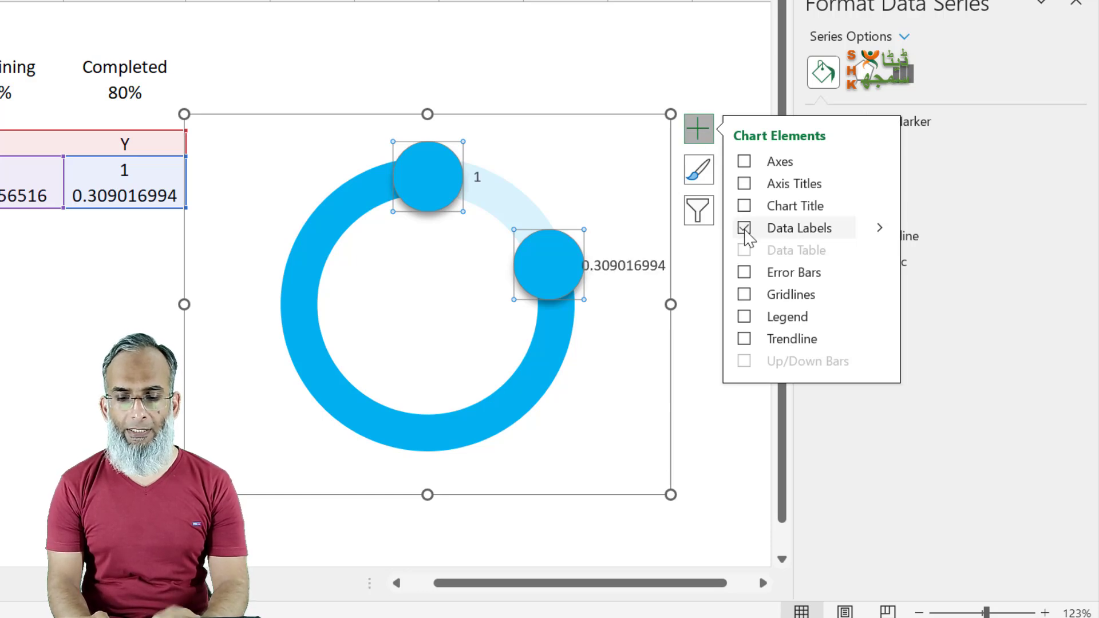
- Make the markers' data labels take their values from the cell range =Sheet1!$D$4:$E$4
click(618, 269)
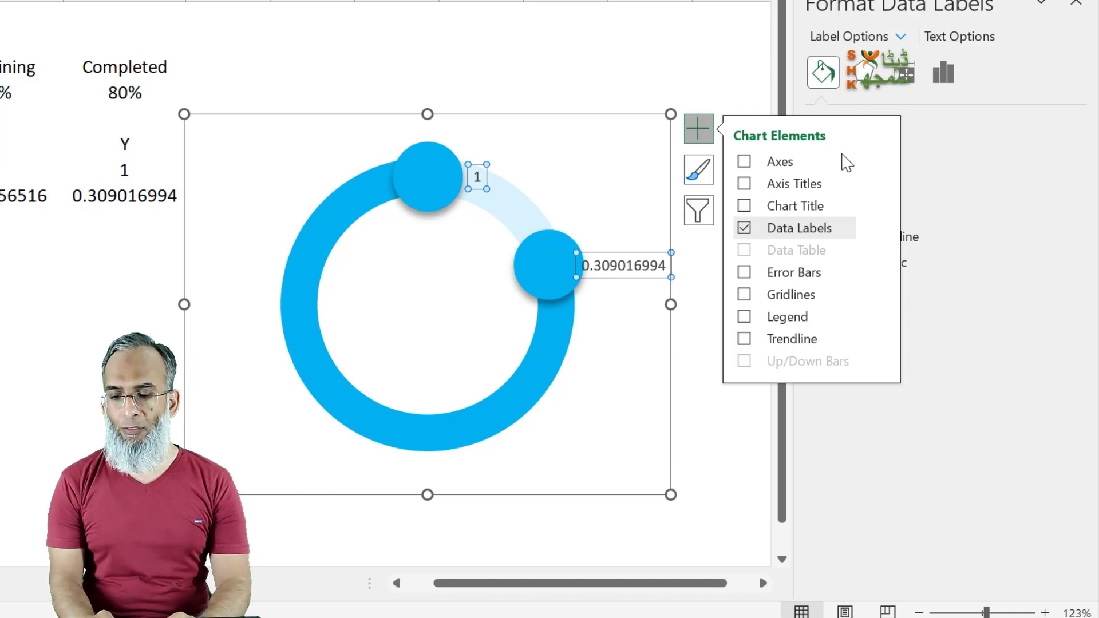
click(700, 130)
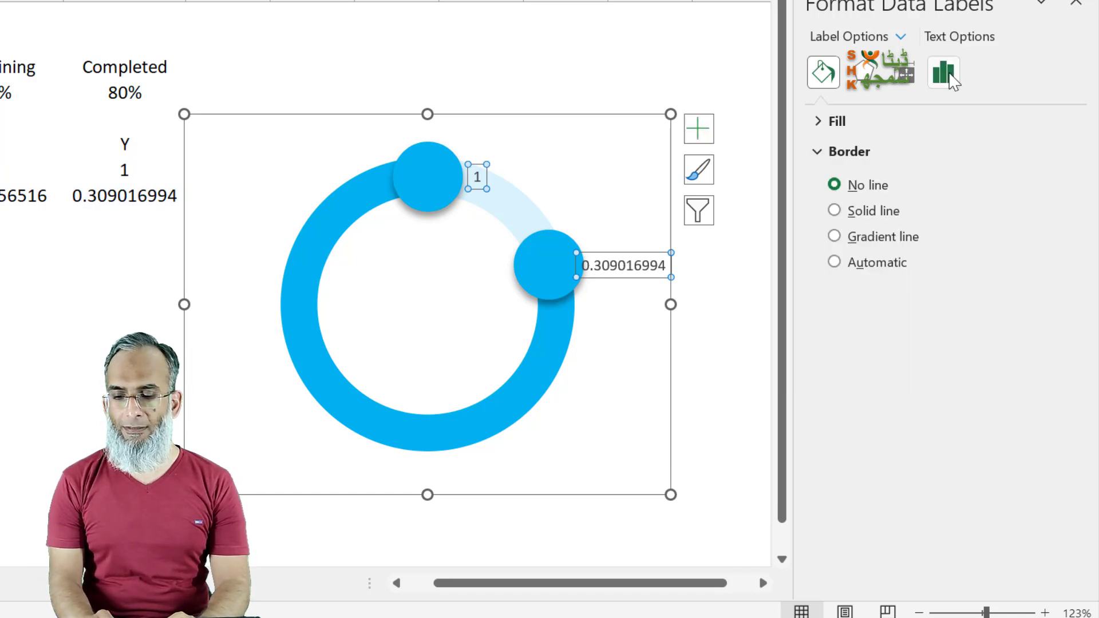
click(950, 76)
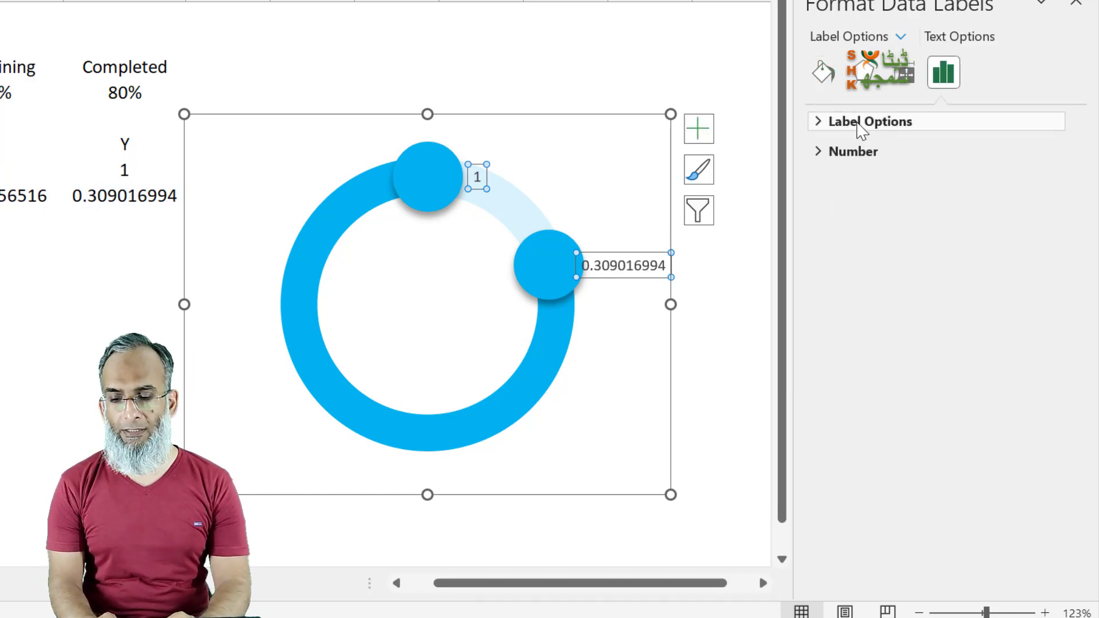
click(820, 125)
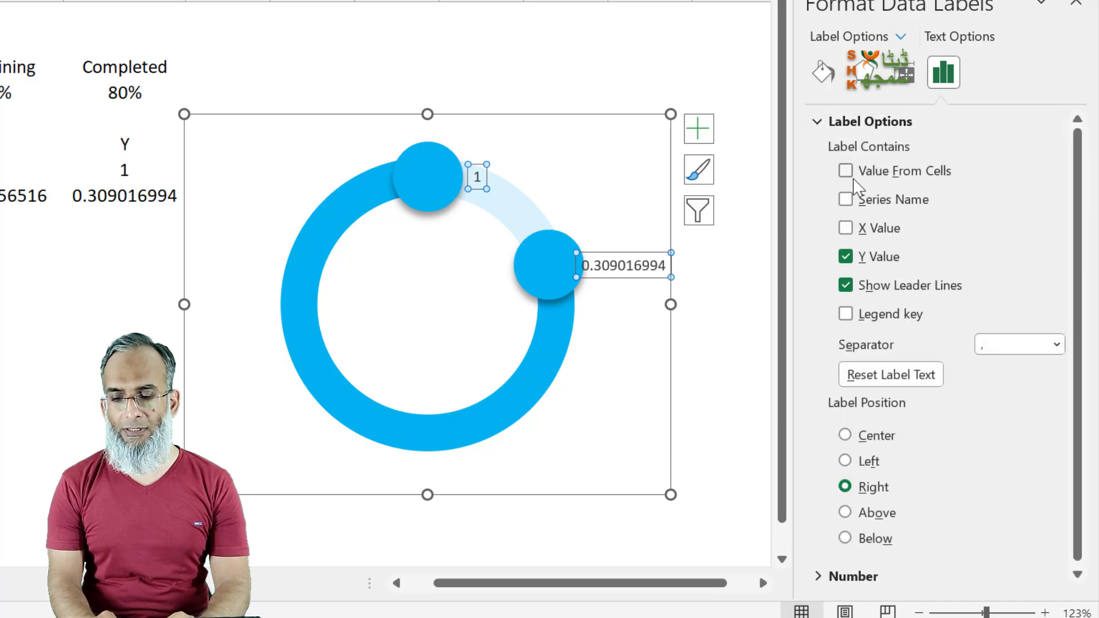
click(846, 171)
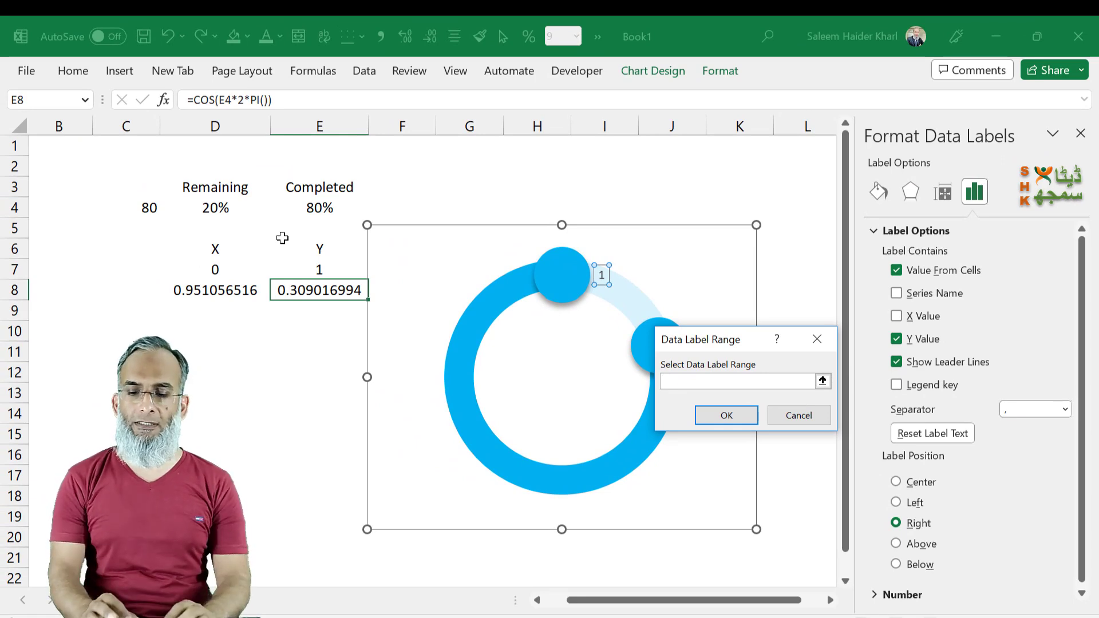
drag(206, 207, 312, 207)
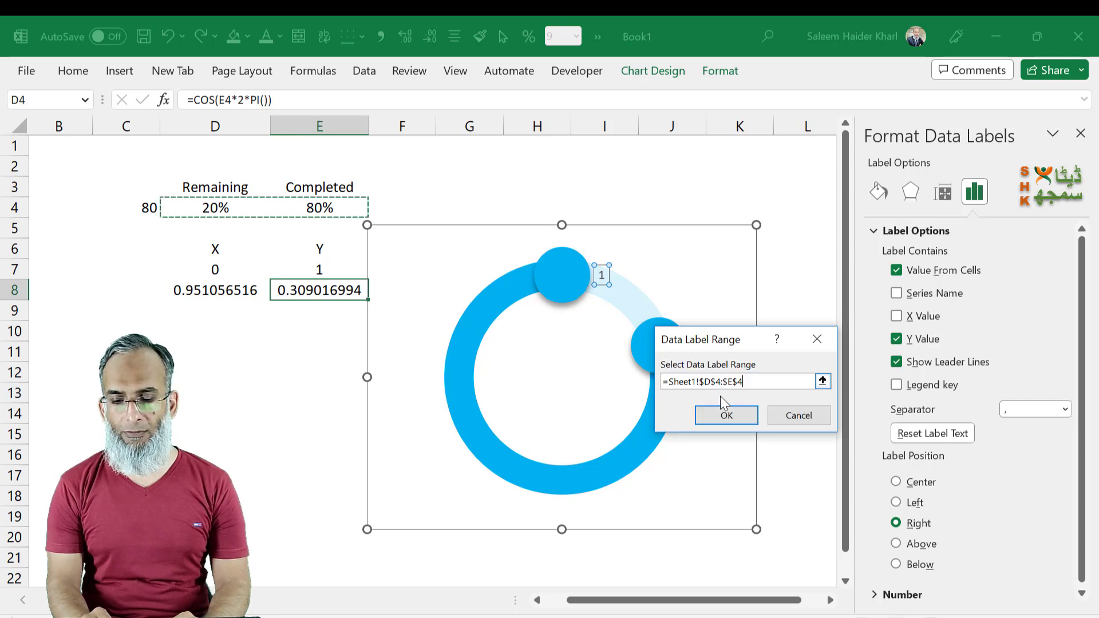
click(716, 417)
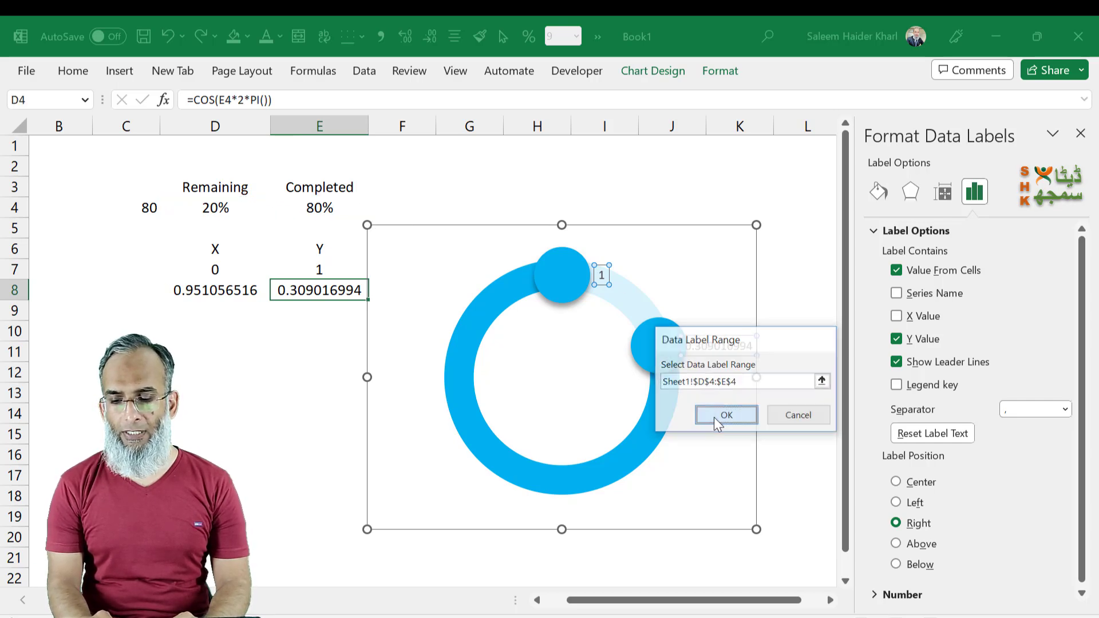
- Remove the Y value from the data labels and set their position to Center
click(898, 342)
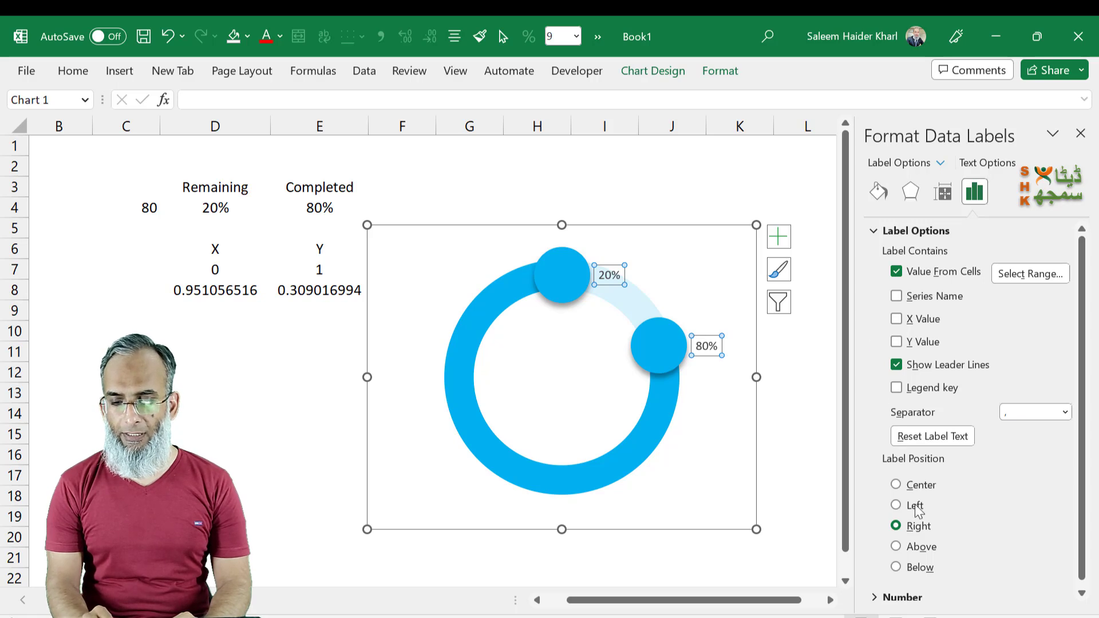
click(896, 486)
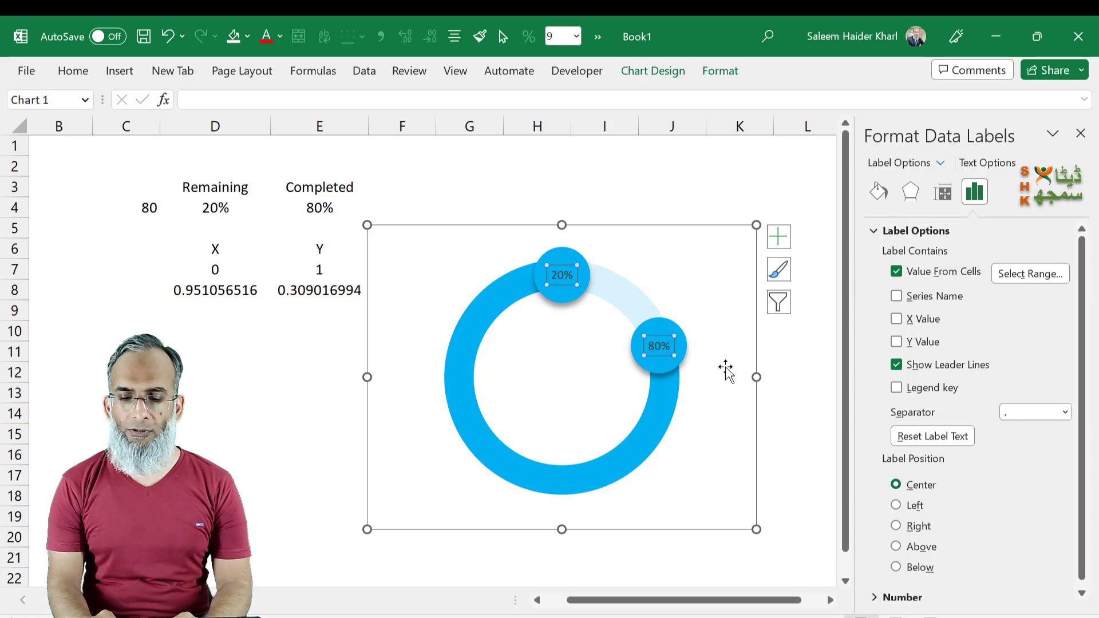
- Change the shape of the 80% data label to the circular flowchart shape
click(726, 370)
click(658, 349)
click(658, 353)
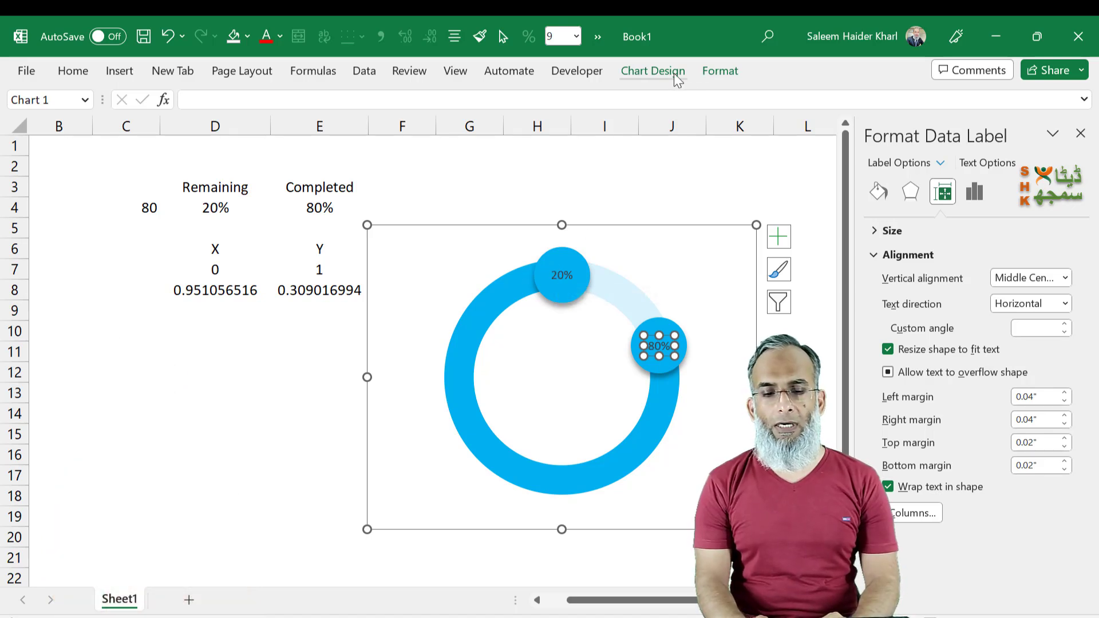
click(708, 73)
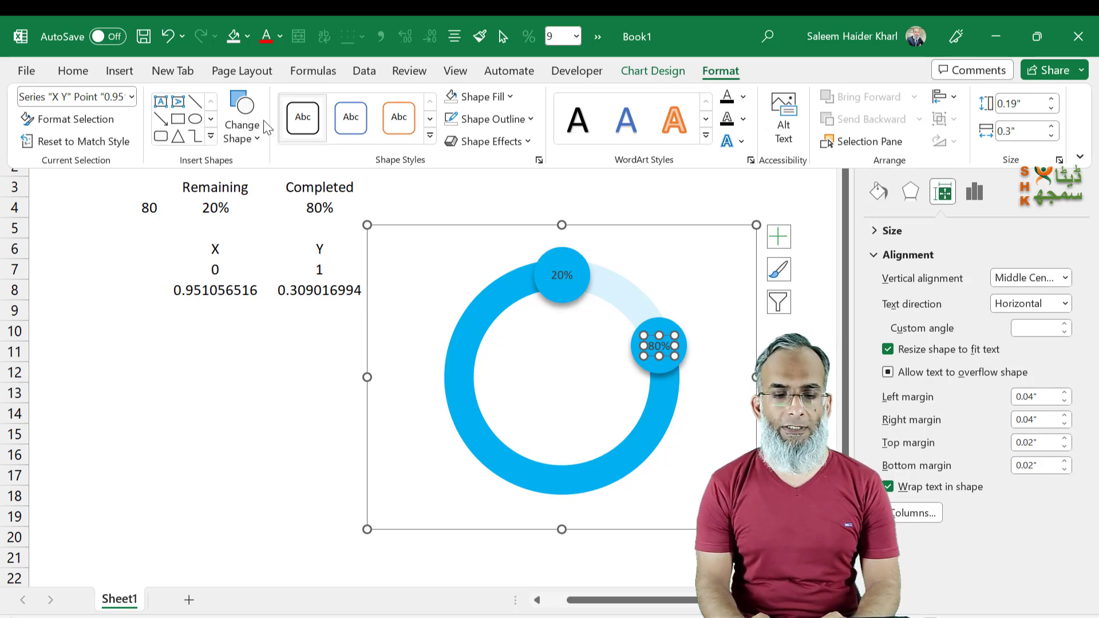
click(243, 129)
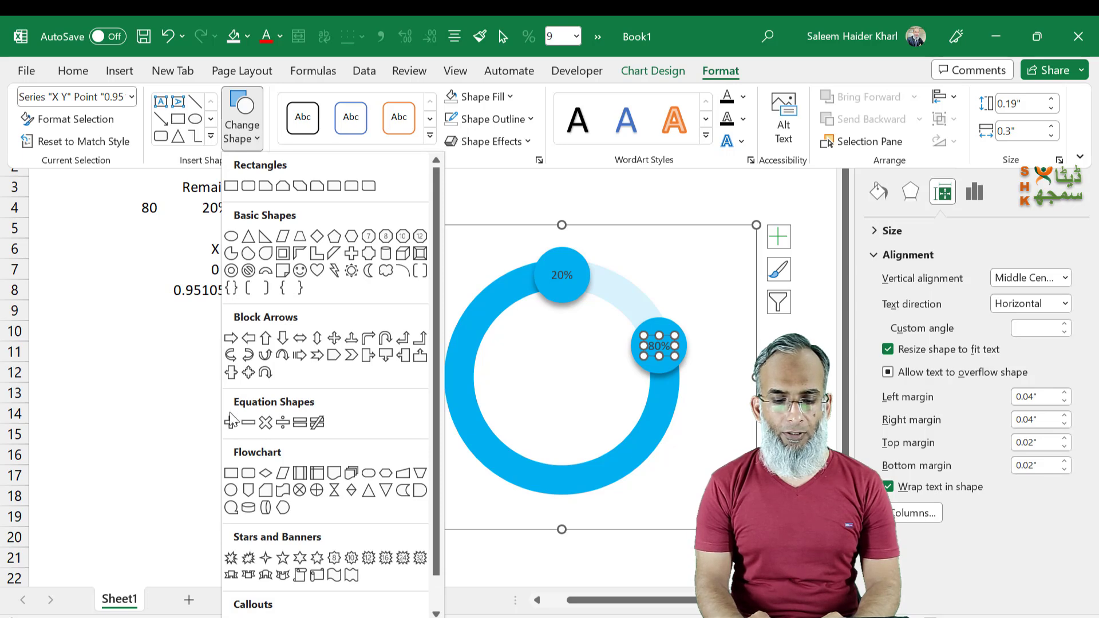
click(238, 499)
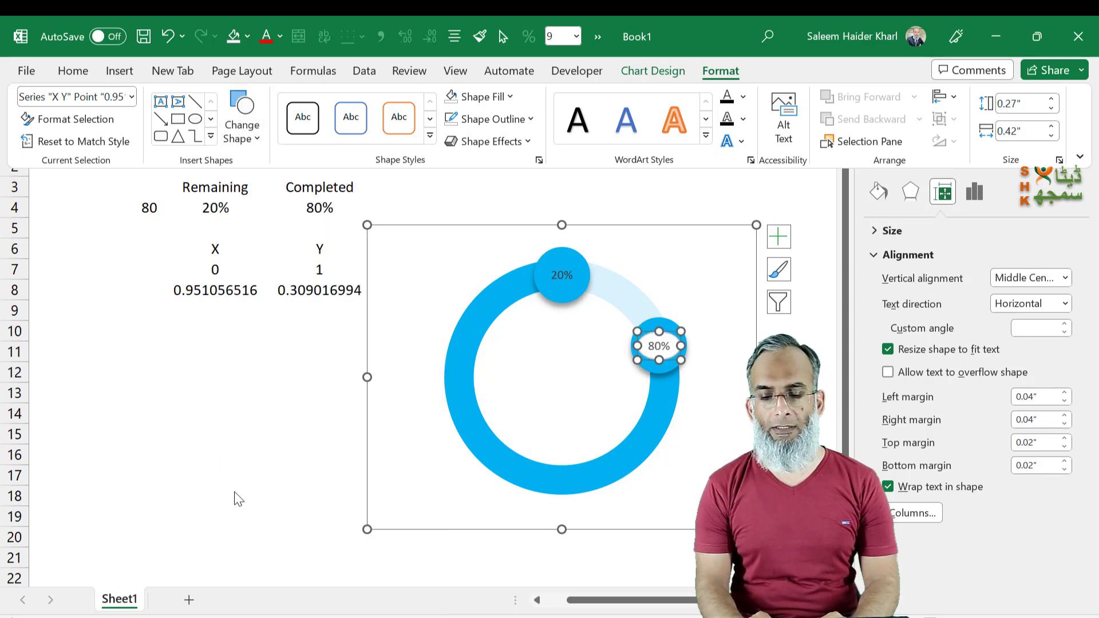
- Increase the height of the 80% data label's shape until it looks like a full circle inside its marker
click(658, 71)
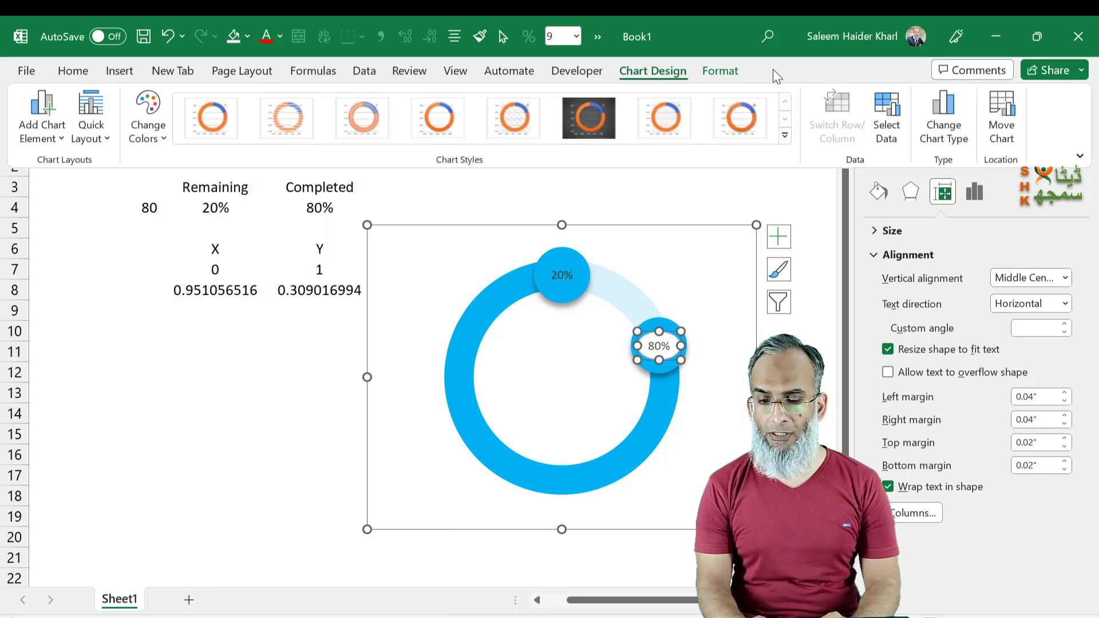
click(718, 70)
click(1052, 100)
click(1052, 100)
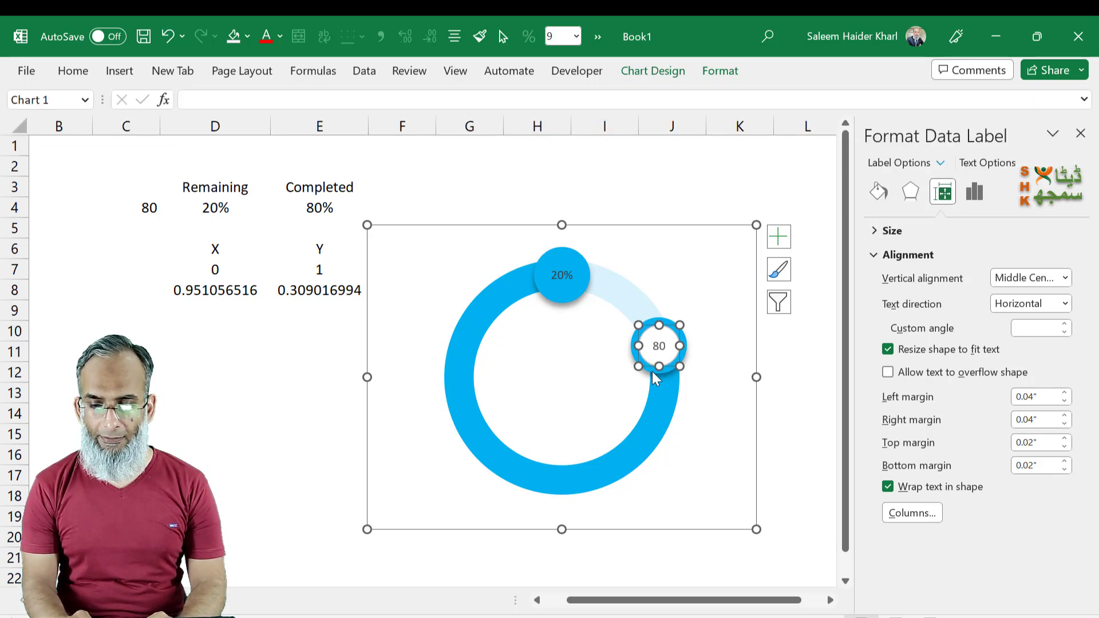
- Set the scatter series' built-in marker size to 34 so only a thin ring surrounds the label circle
click(653, 372)
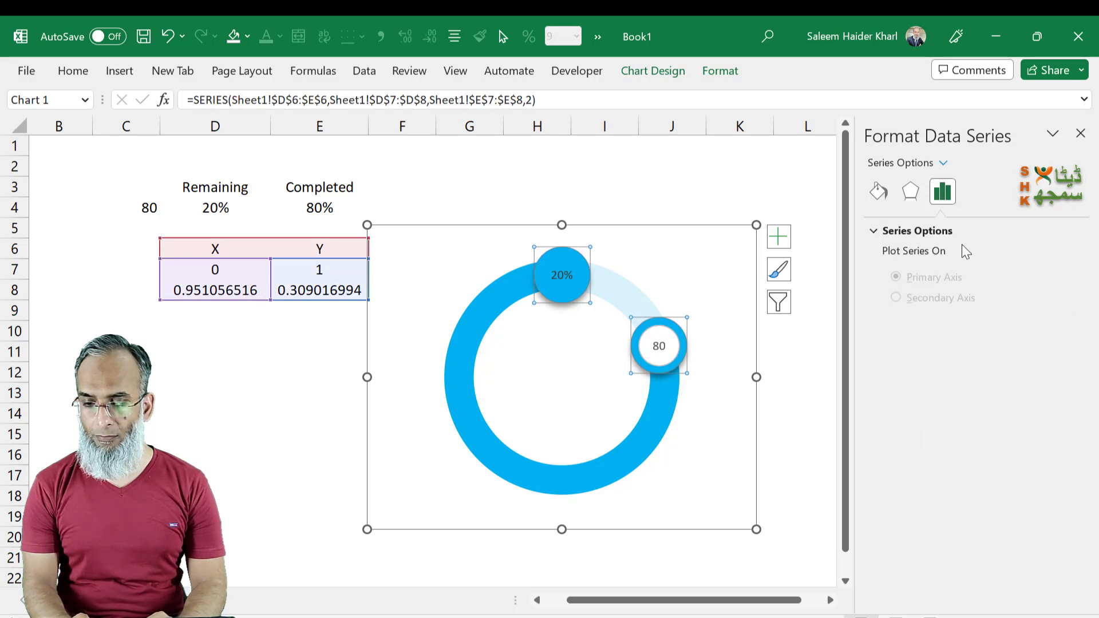
click(880, 193)
click(932, 231)
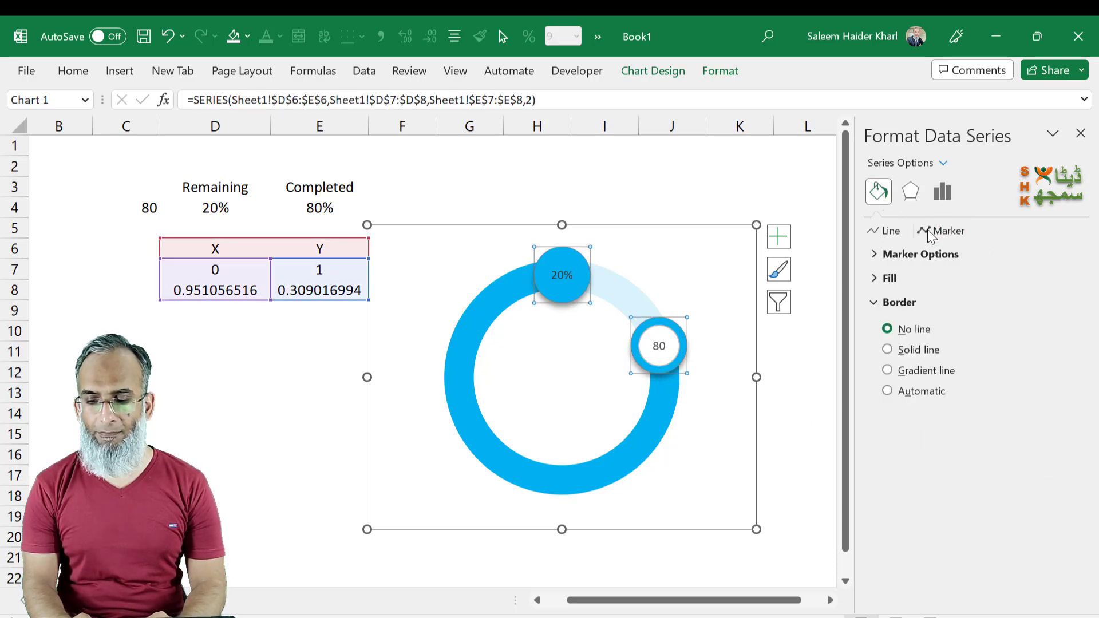
click(877, 256)
click(973, 373)
click(973, 373)
click(973, 373)
click(973, 373)
click(973, 373)
click(974, 373)
click(974, 366)
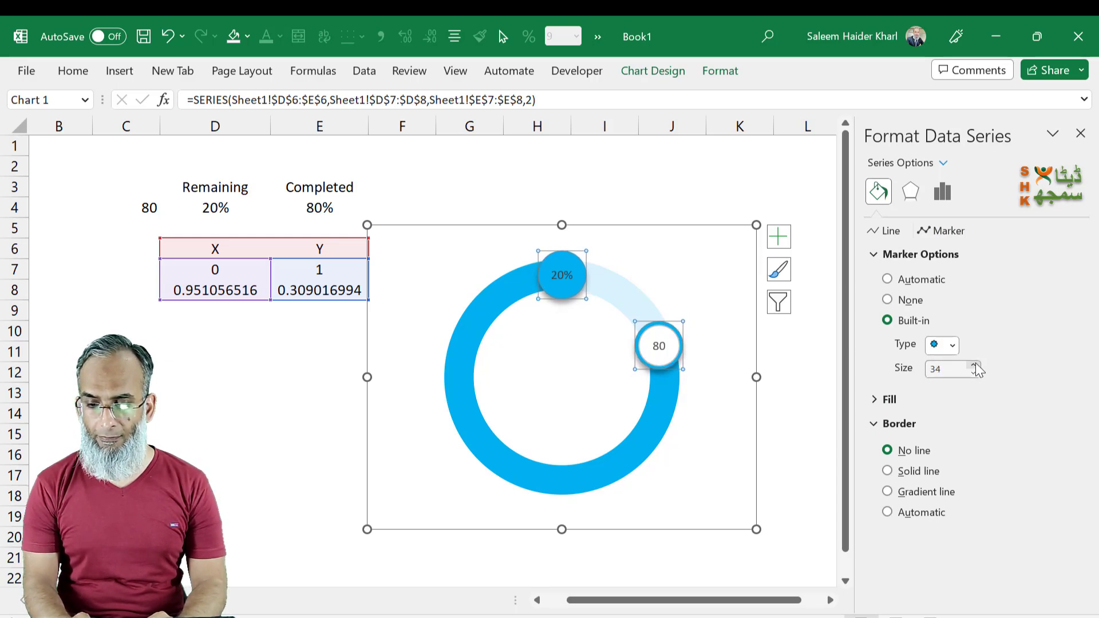
- Change the 20% data label to the circular shape and size it to match the 80% label
click(564, 275)
click(564, 276)
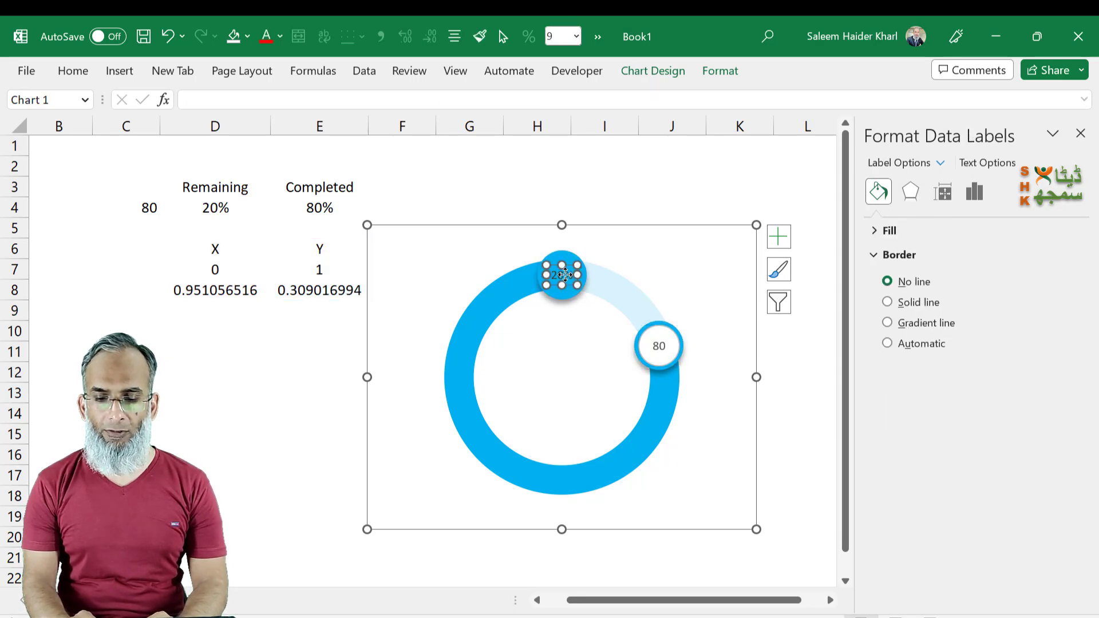
click(674, 74)
click(788, 375)
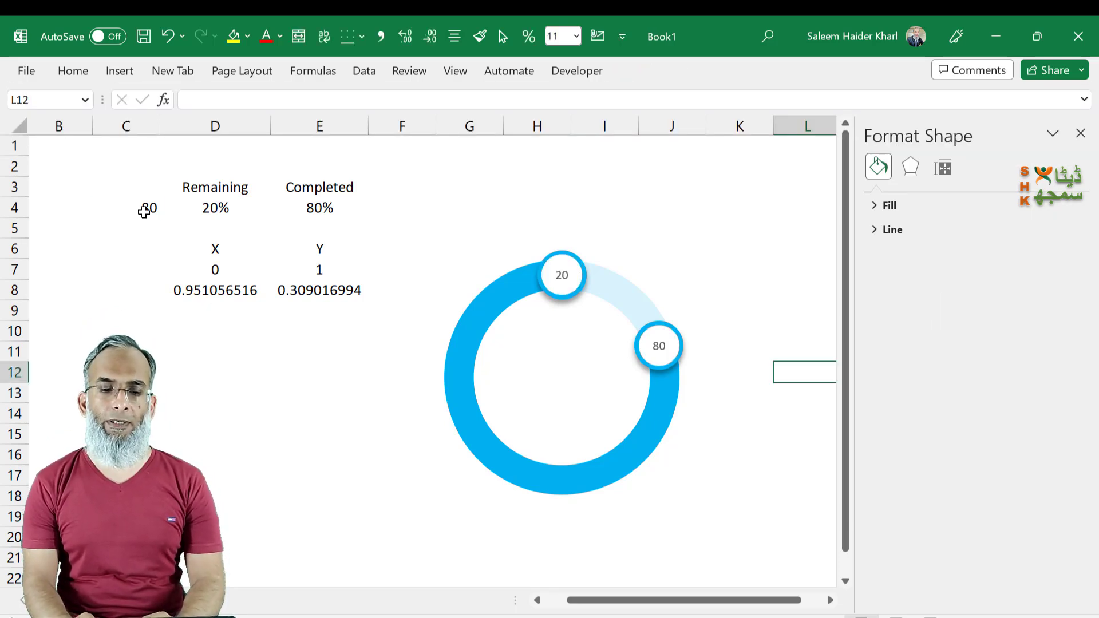
- Set cell C4 to 60 to test the doughnut chart with a different progress value
click(143, 210)
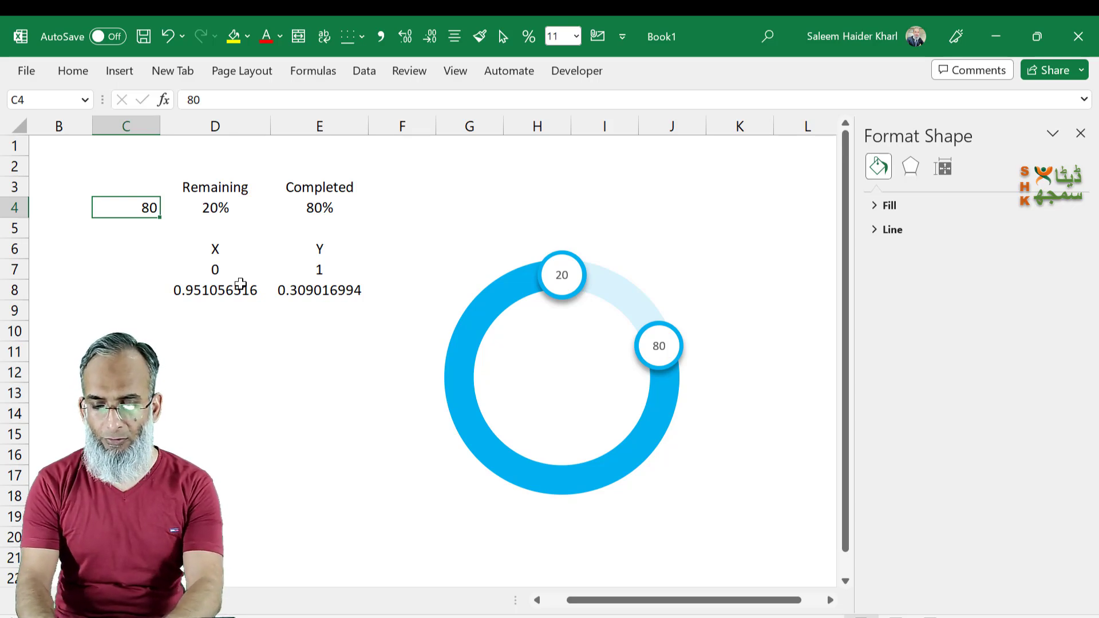
text(60)
key(Return)
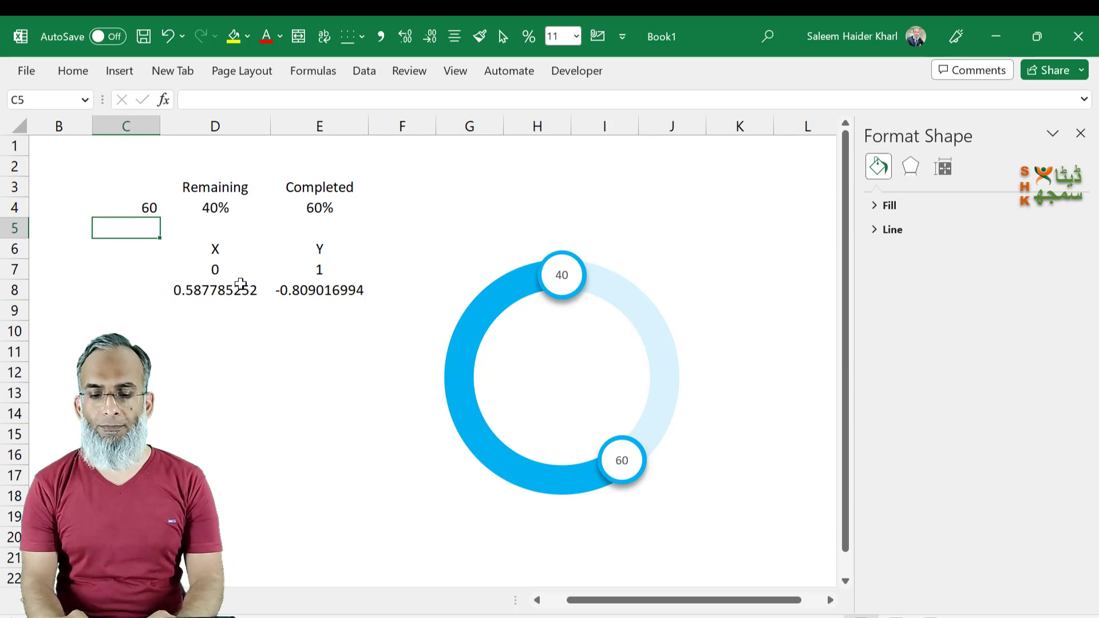
click(567, 412)
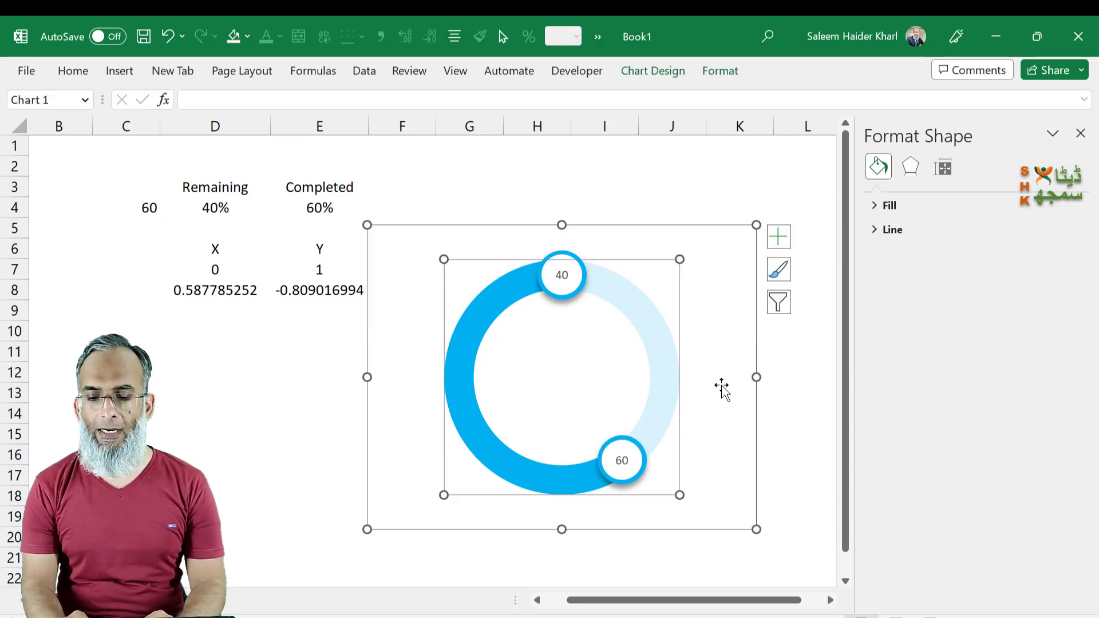
click(756, 435)
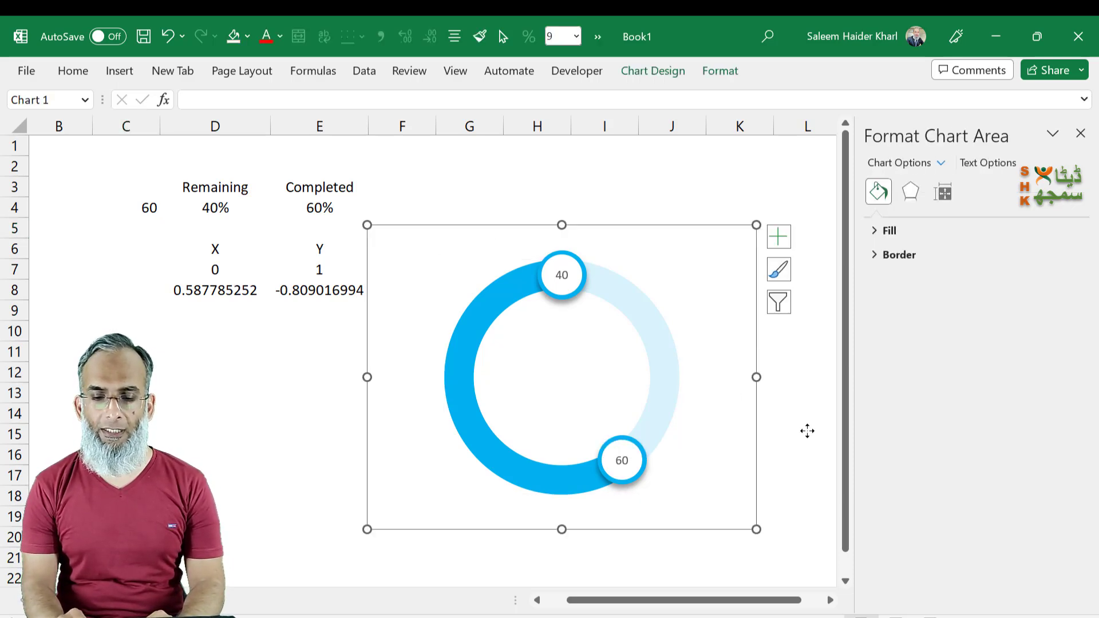
- Insert a second, empty doughnut chart from blank cell D12 and make its frame smaller
click(165, 369)
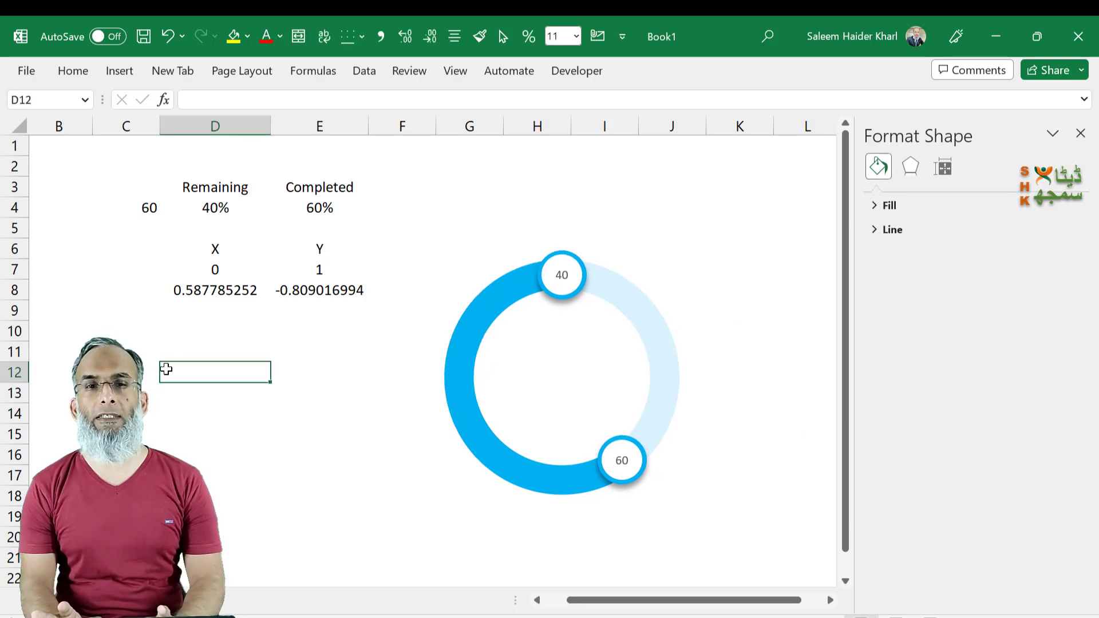
click(122, 72)
click(396, 141)
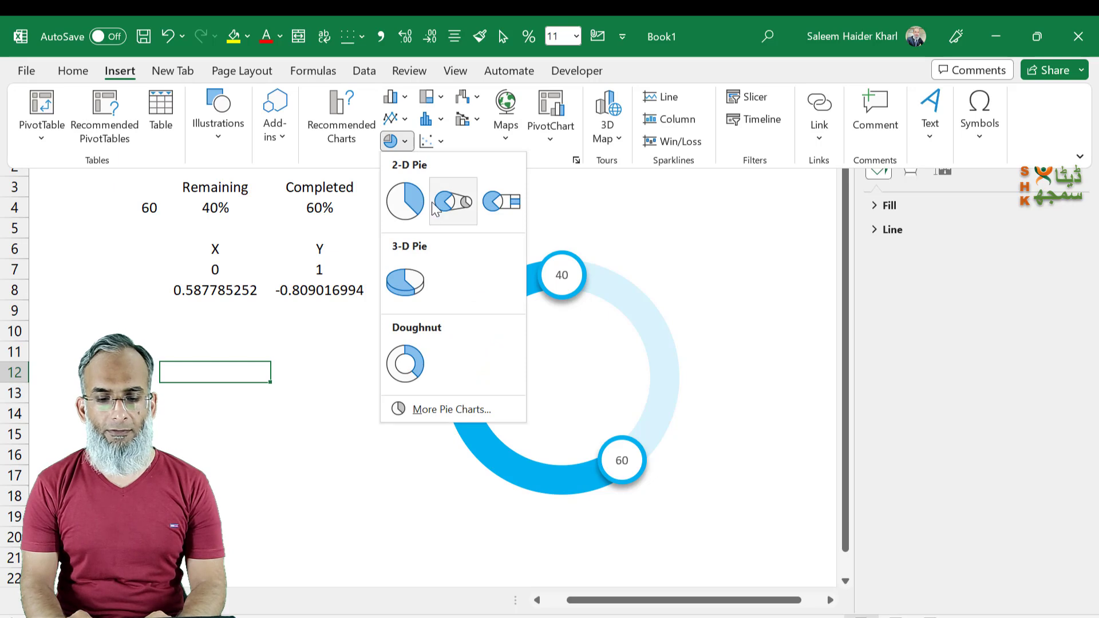
click(420, 367)
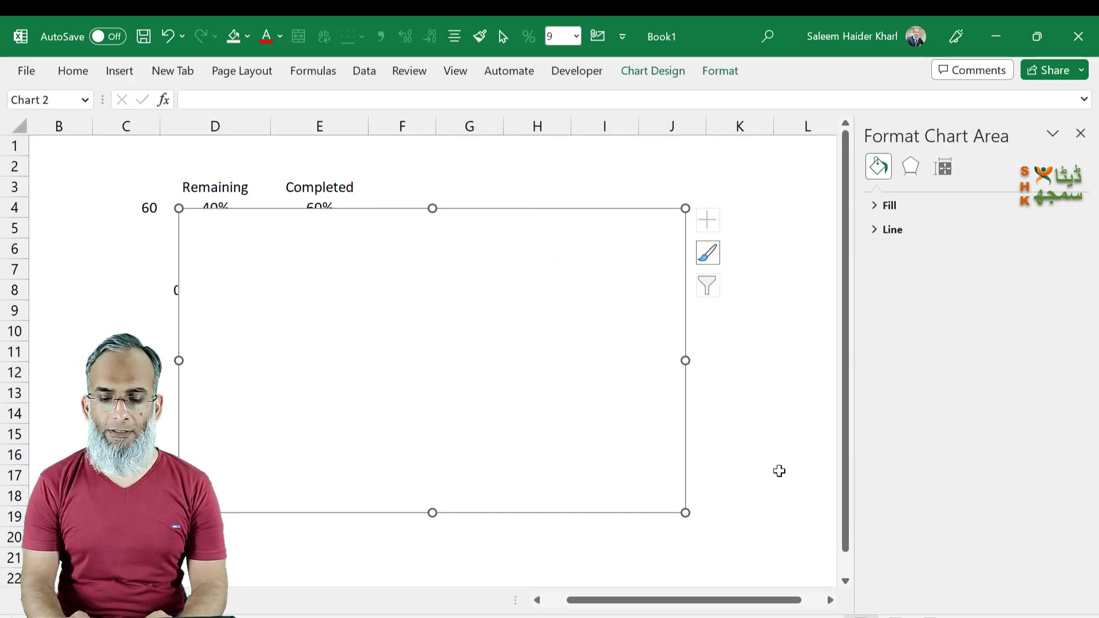
drag(690, 519, 622, 501)
- Enter 1 in cell D27 and fill it down through D80
scroll(620, 501, down, 3)
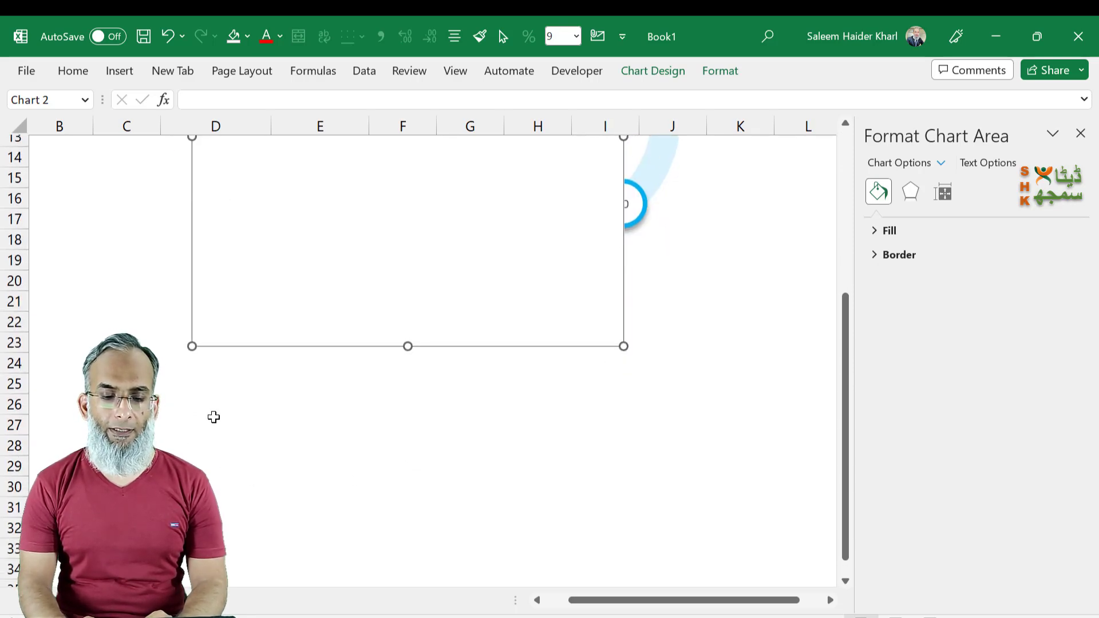
click(214, 421)
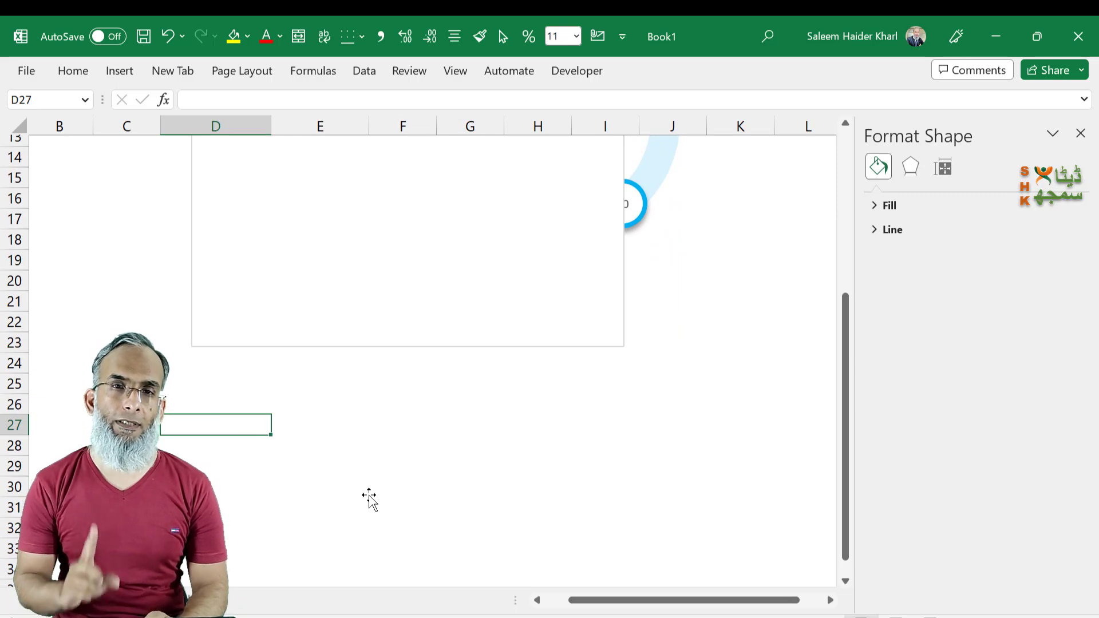
text(1)
key(Return)
key(Up)
mouse_move(272, 447)
mouse_down()
mouse_move(268, 604)
mouse_move(255, 552)
mouse_move(250, 604)
mouse_up()
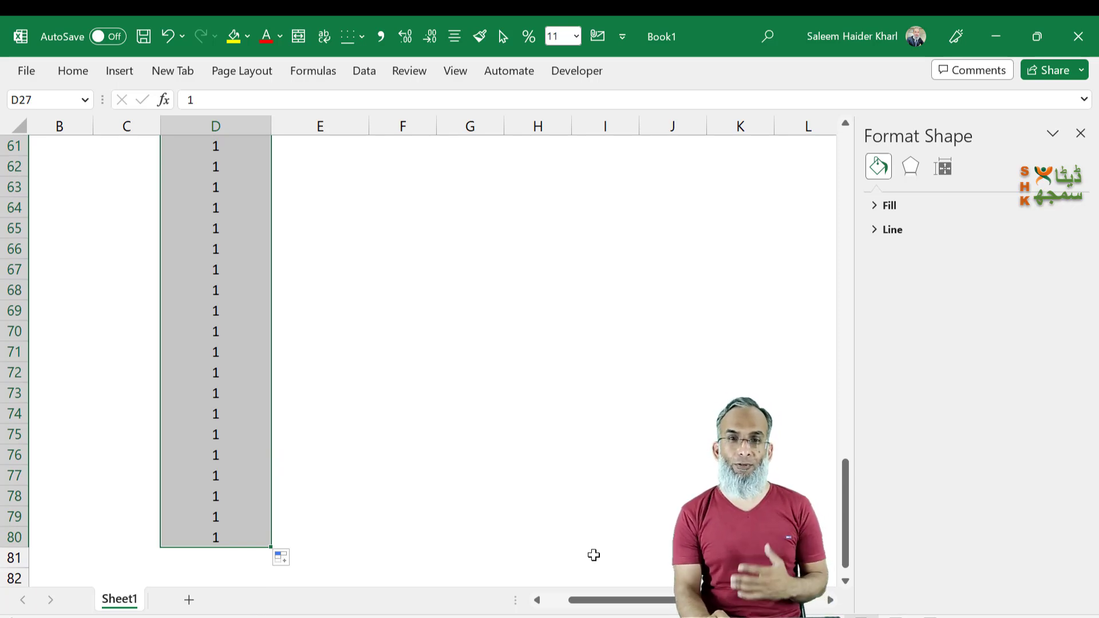
scroll(594, 555, up, 16)
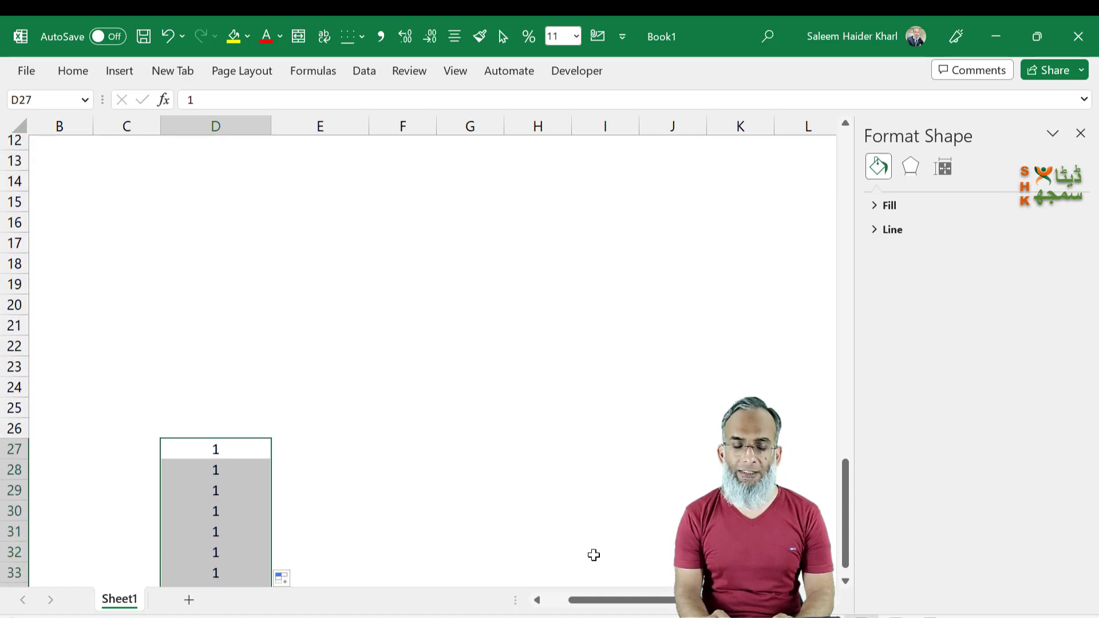
click(310, 448)
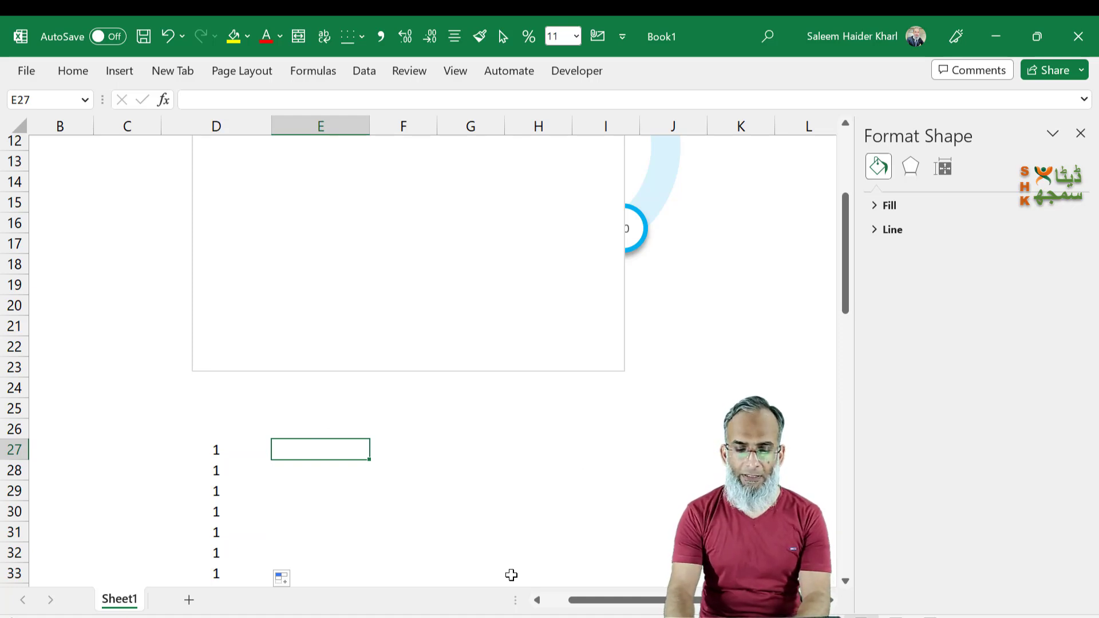
text(=)
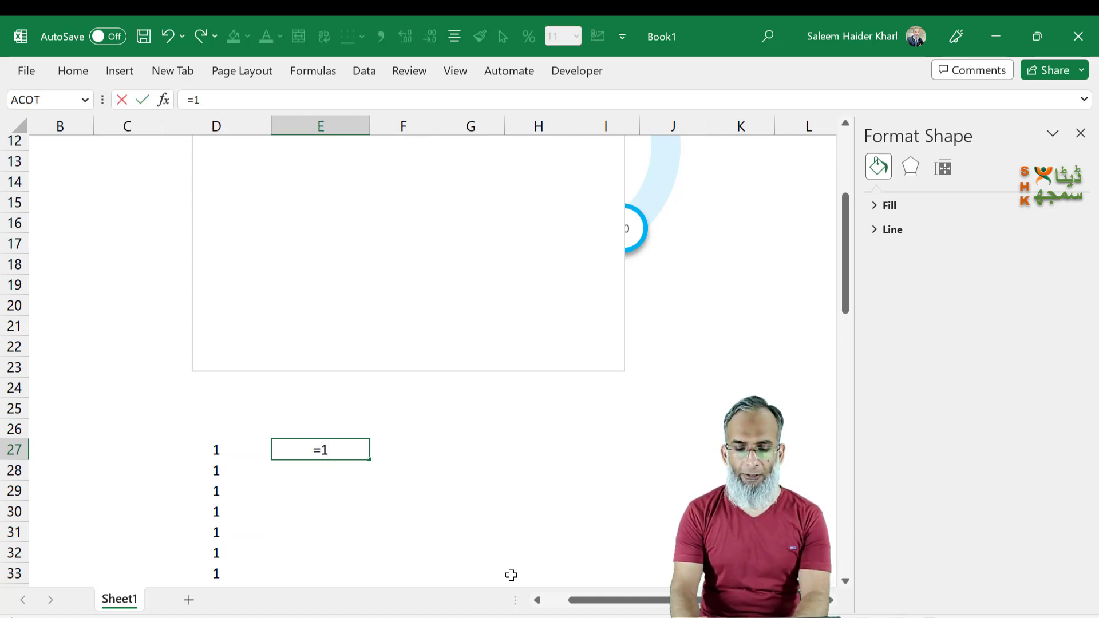
text(1,1,1,1)
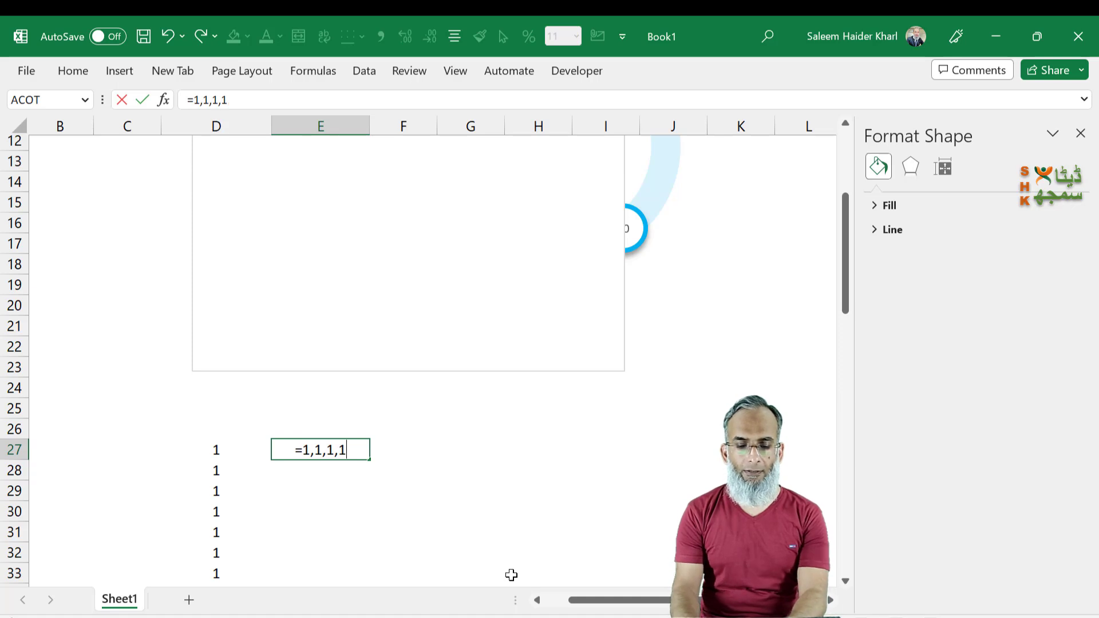
key(Escape)
- Enter the formula =TEXTJOIN(",",,D27:D80) in cell E27 to join the ones into a comma-separated list
text(=)
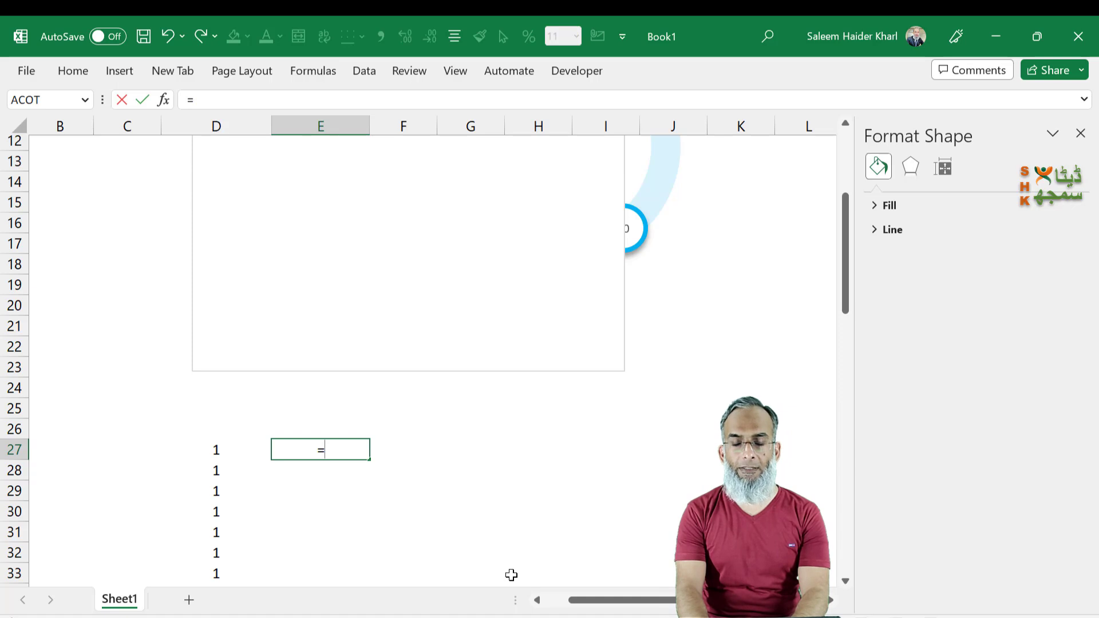
text(TEXTJ)
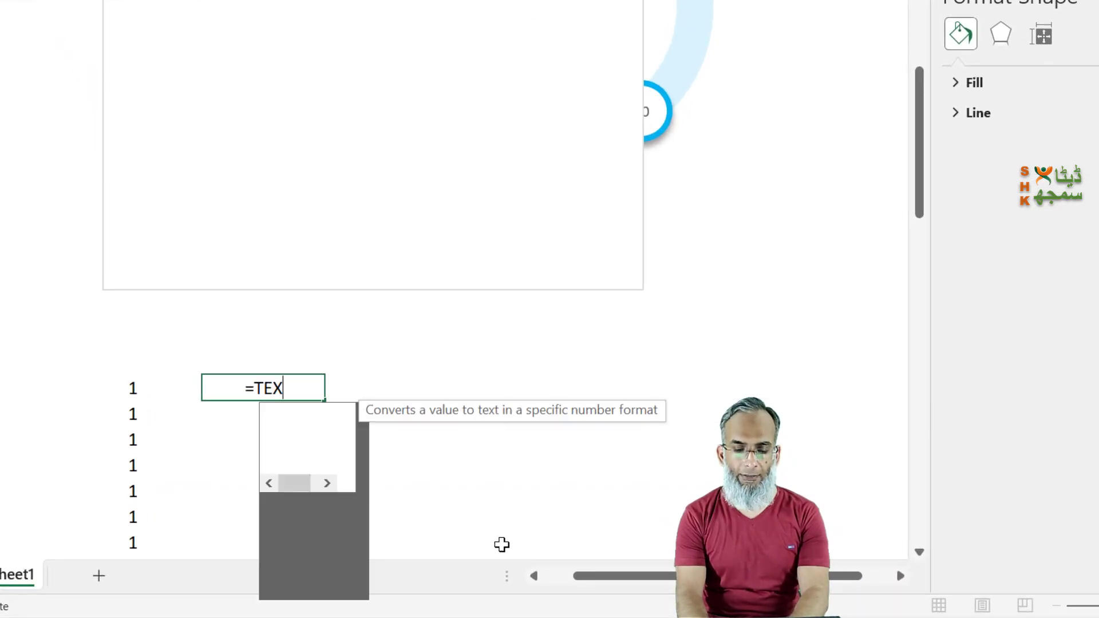
key(Tab)
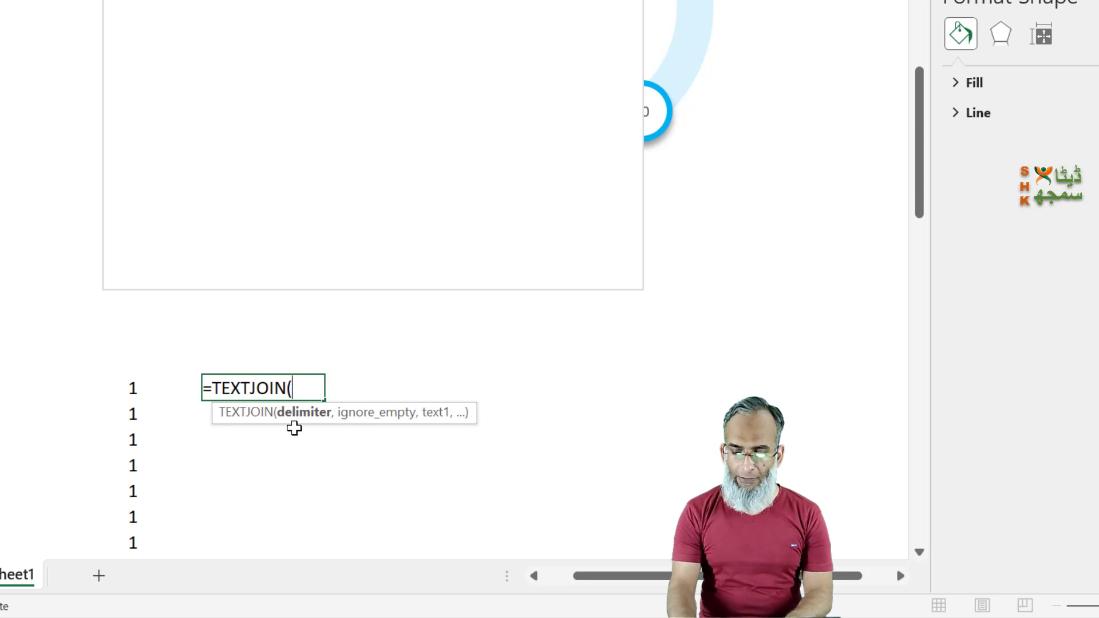
text(",")
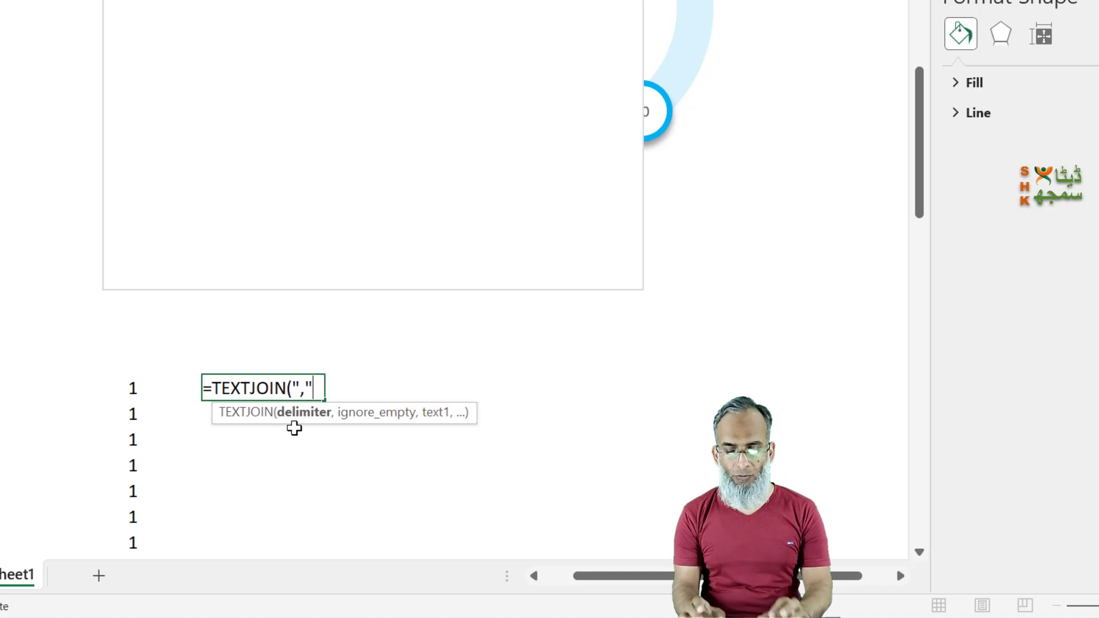
text(,)
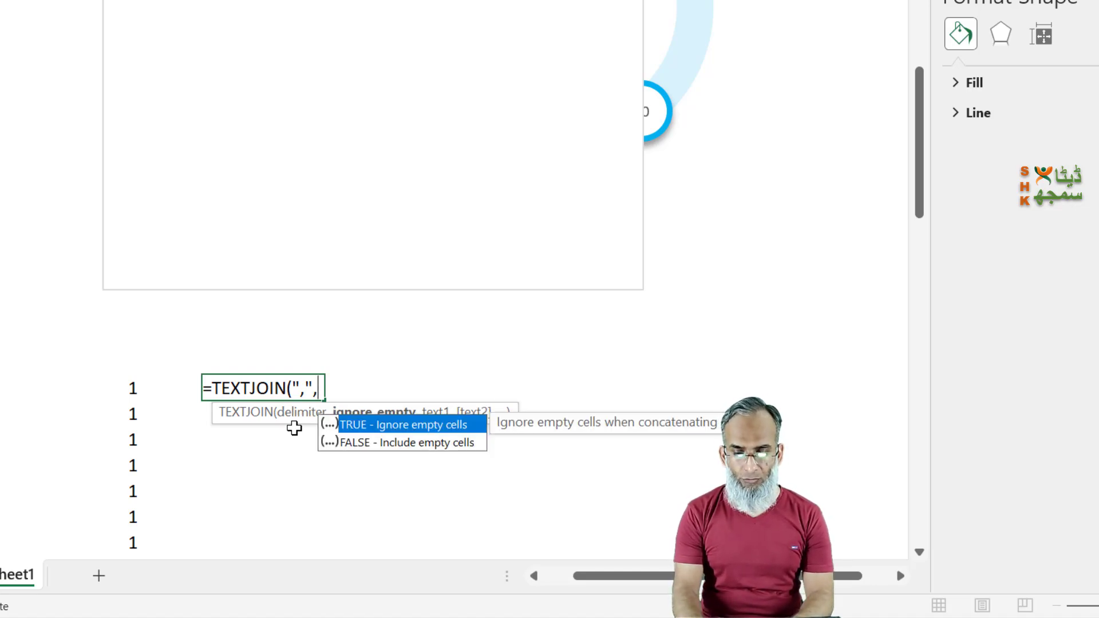
text(,)
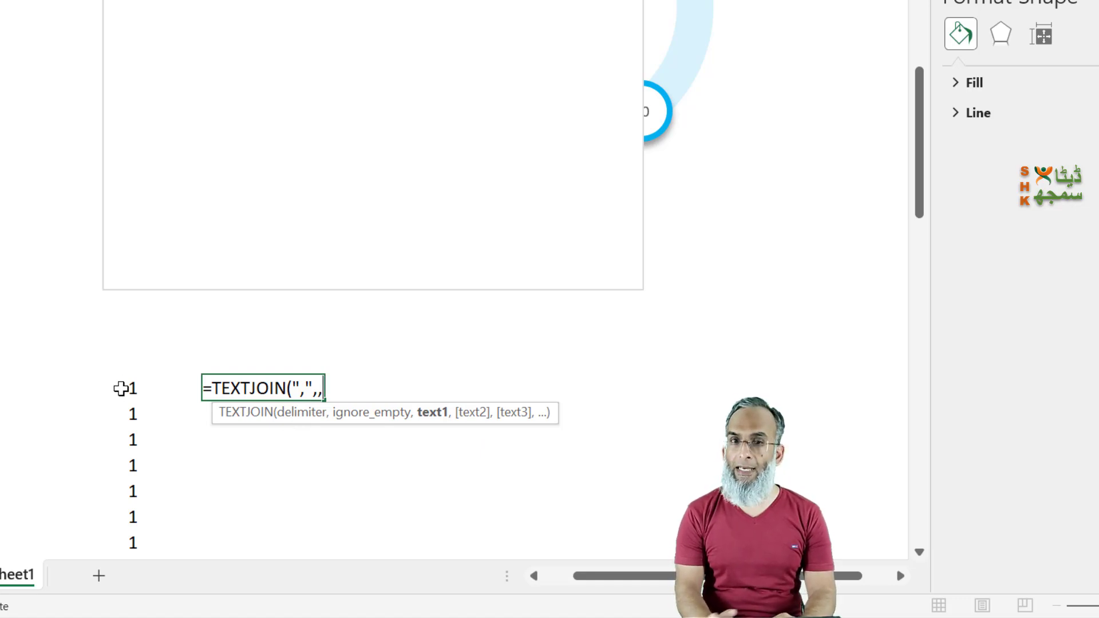
click(120, 389)
key(ctrl+shift+Down)
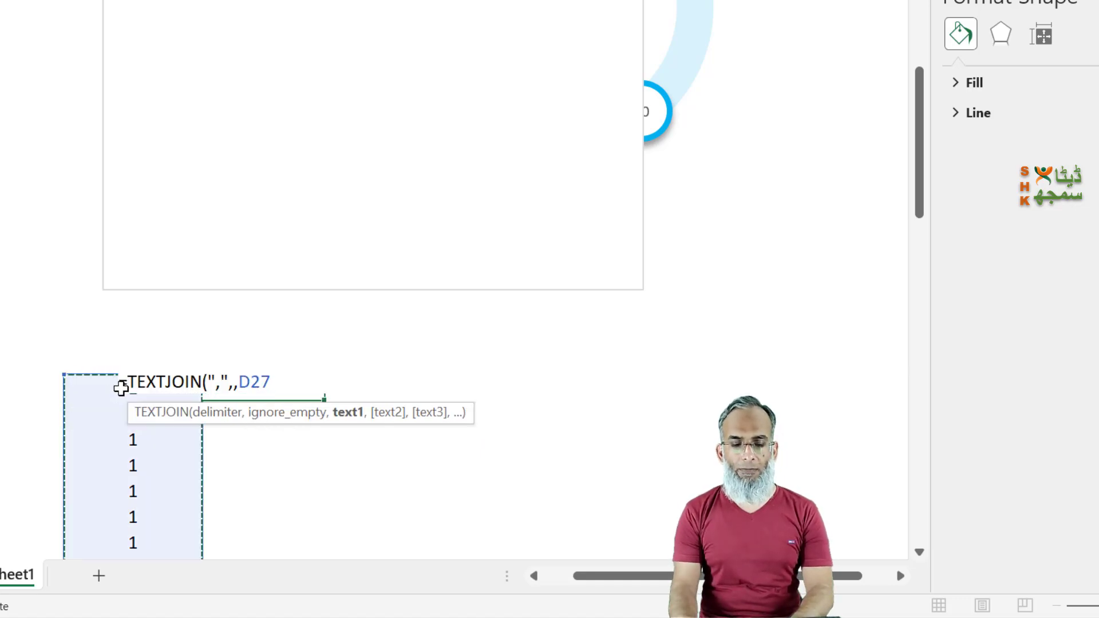
text())
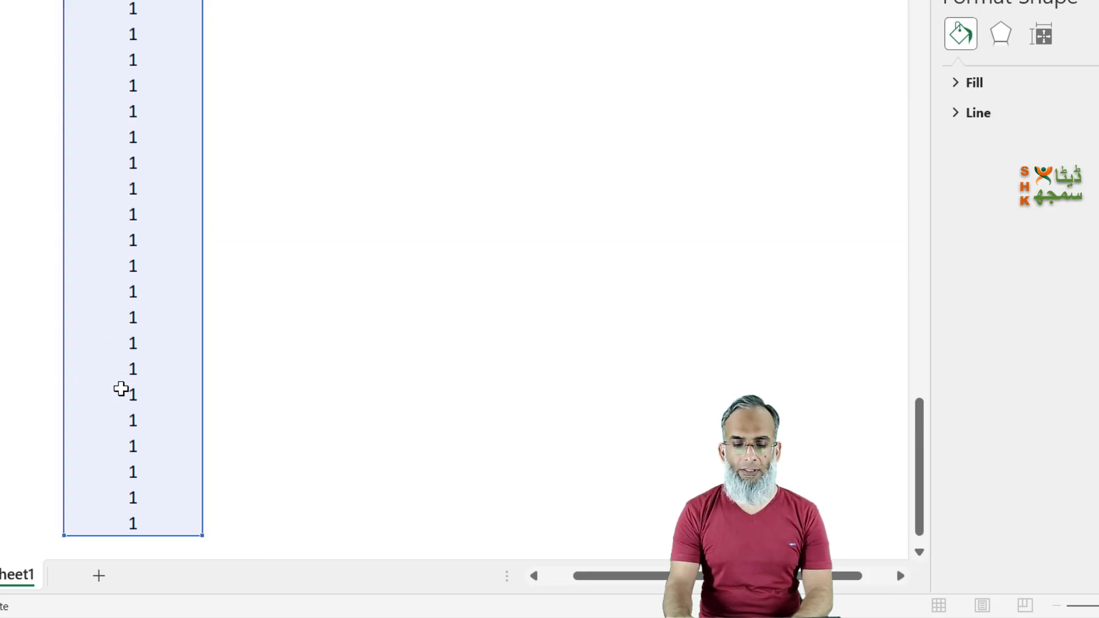
key(Return)
scroll(120, 388, up, 3)
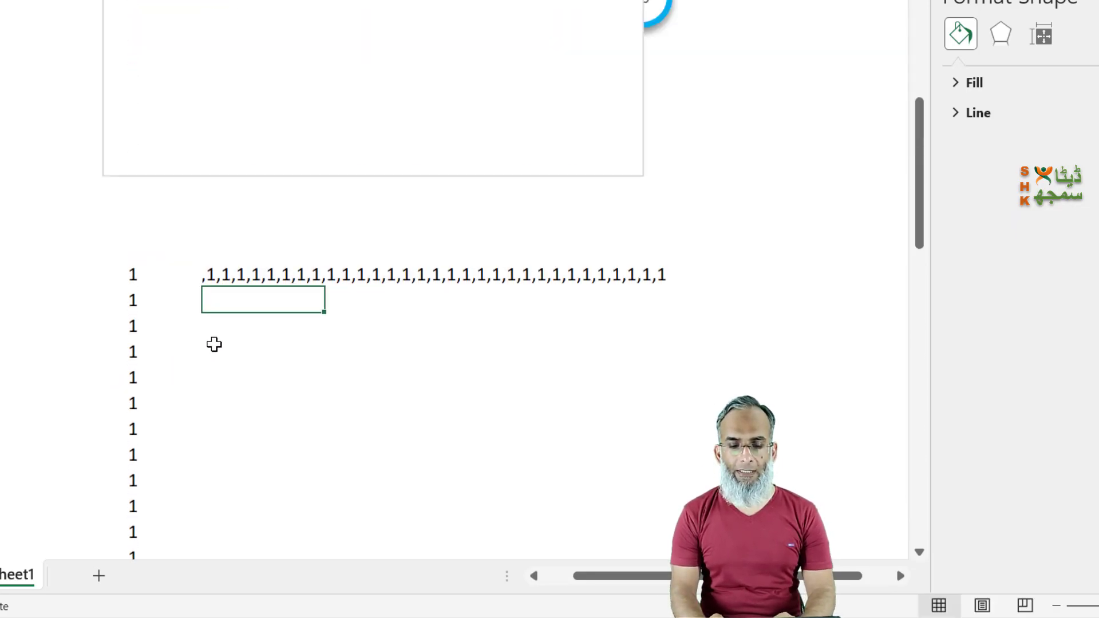
- Left-align the joined text in cell E27
click(209, 274)
key(F2)
key(Escape)
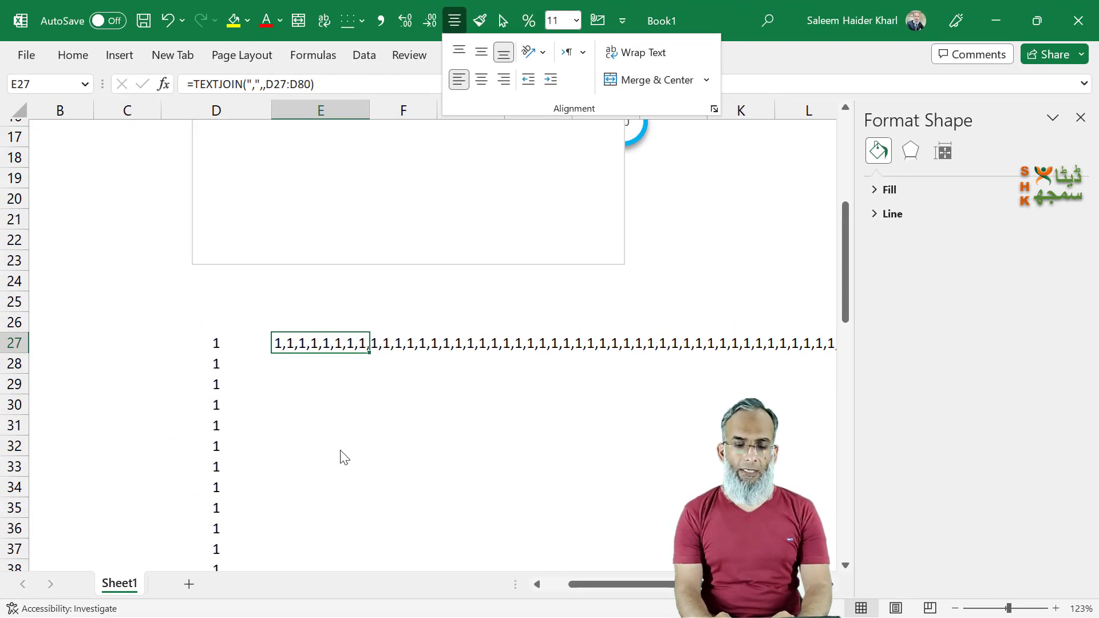
- Replace the TEXTJOIN formula in cell E27 with its static text by copying it and pasting it in place as values
key(Escape)
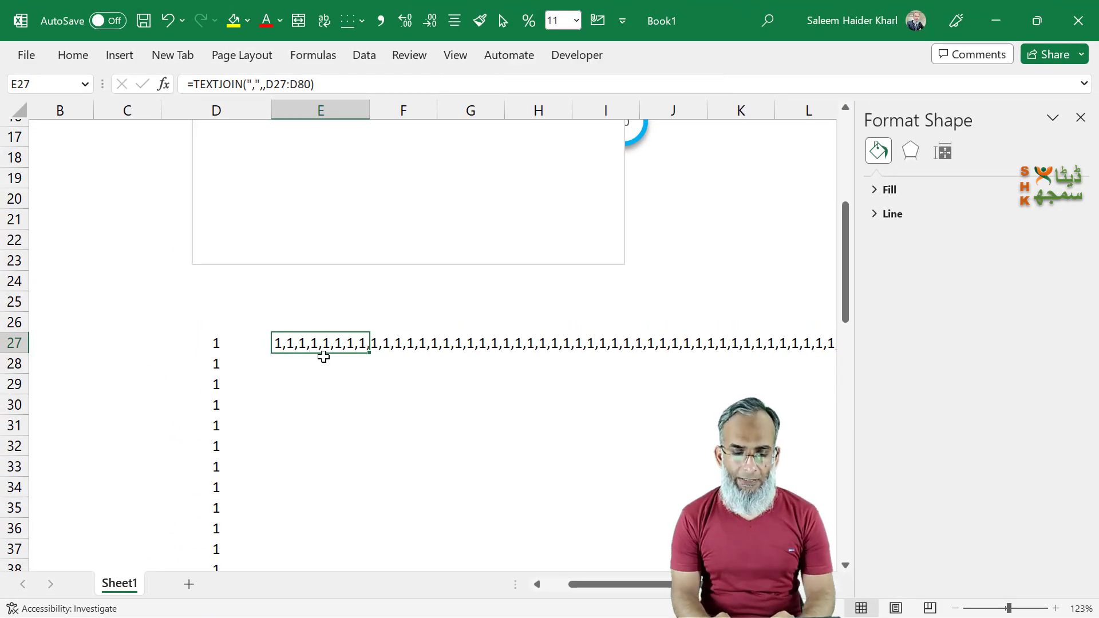
key(ctrl+c)
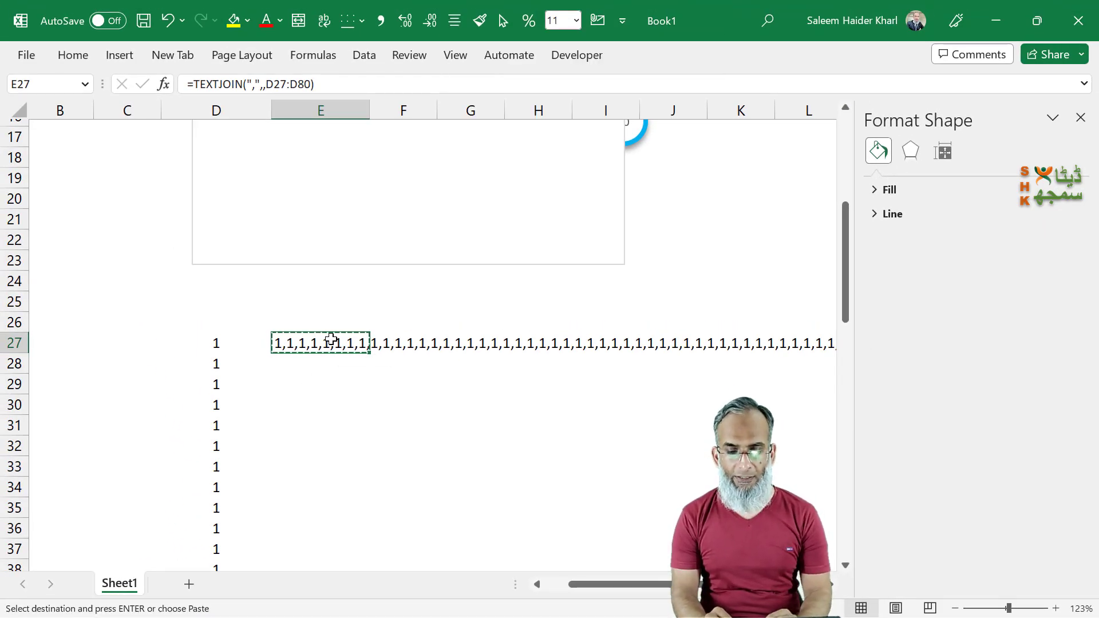
right_click(333, 340)
click(399, 211)
click(380, 383)
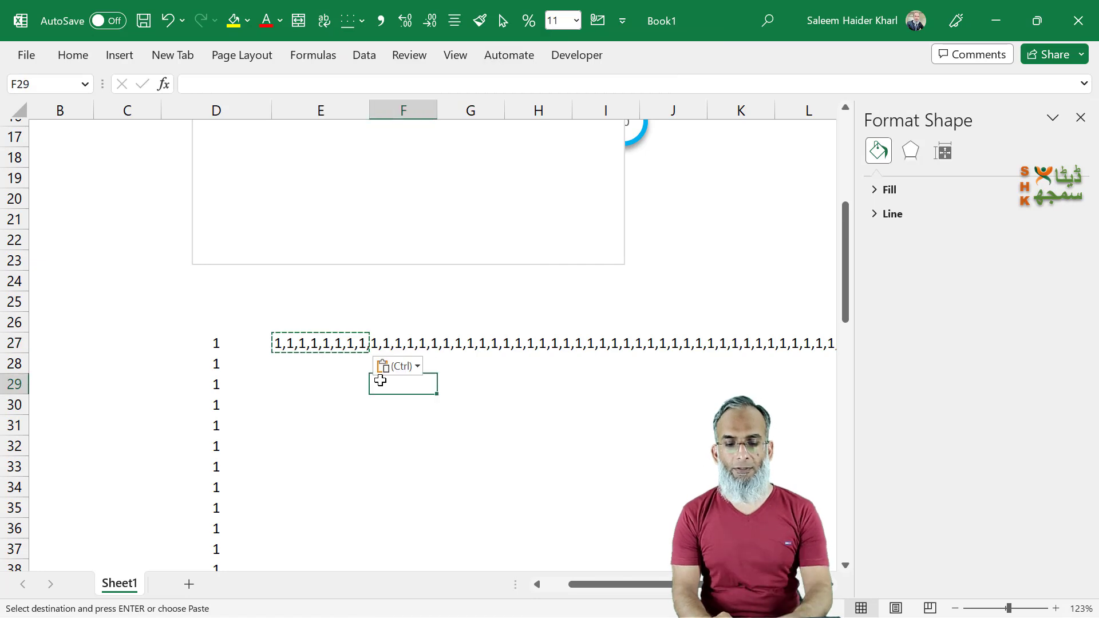
key(Escape)
- Copy the entire comma-separated list of ones from inside cell E27
click(321, 342)
key(F2)
key(shift+Up)
key(shift+Home)
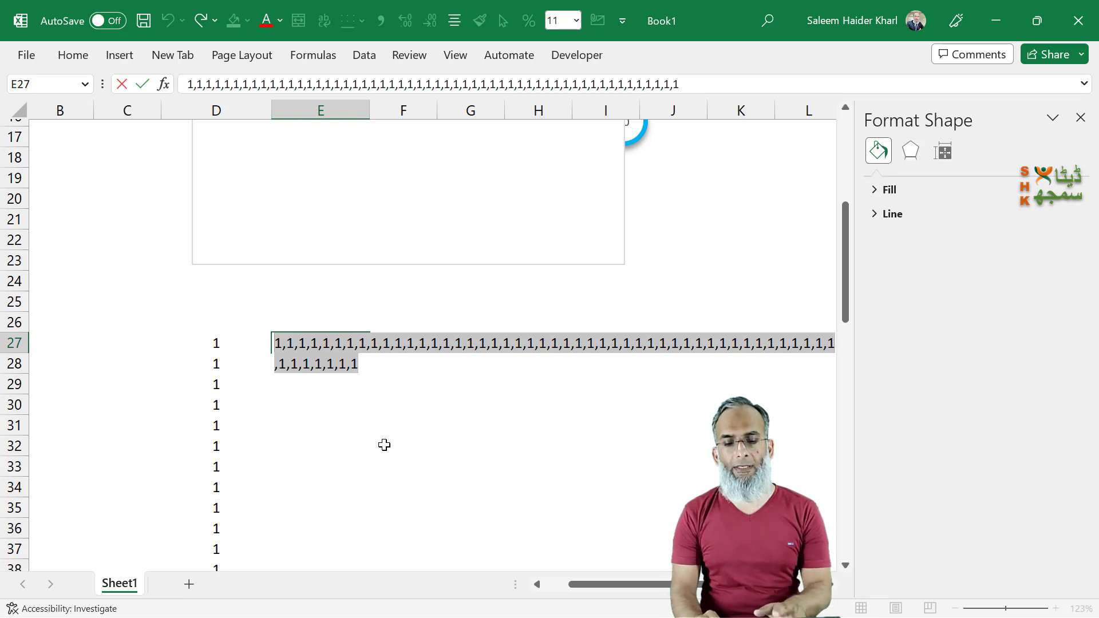
click(385, 445)
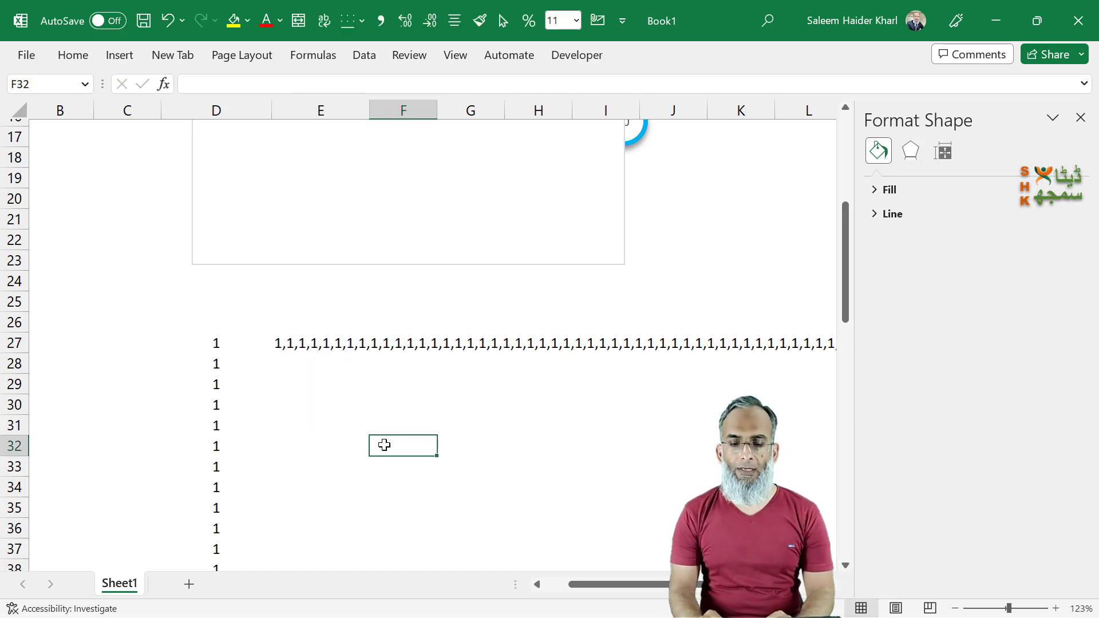
- Add a new data series named DIAL to the empty second doughnut chart
scroll(384, 445, up, 5)
click(384, 445)
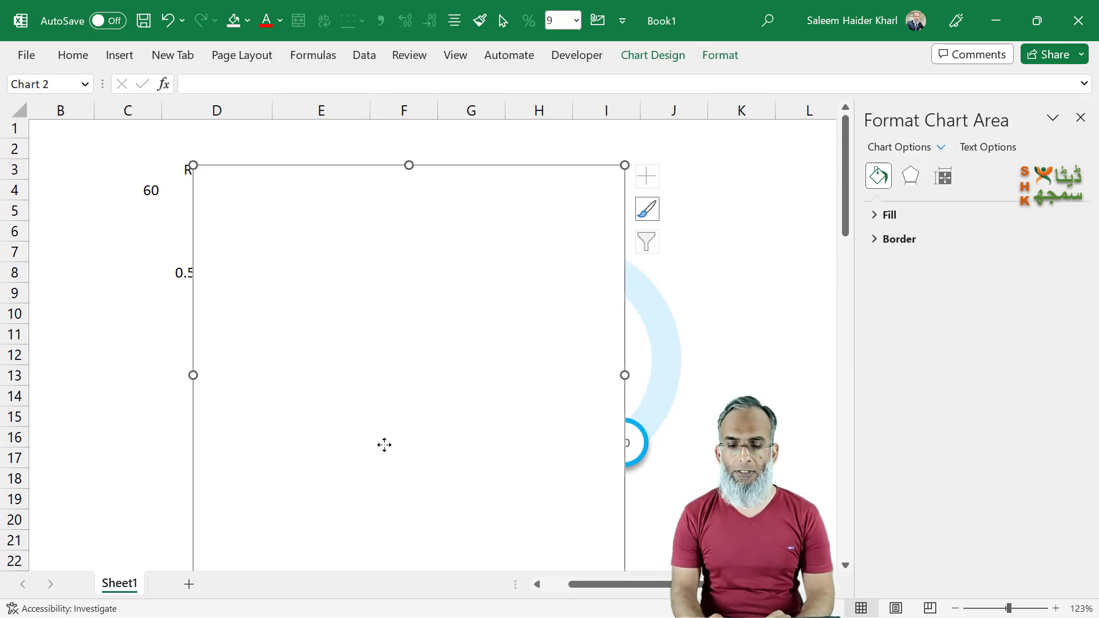
click(671, 57)
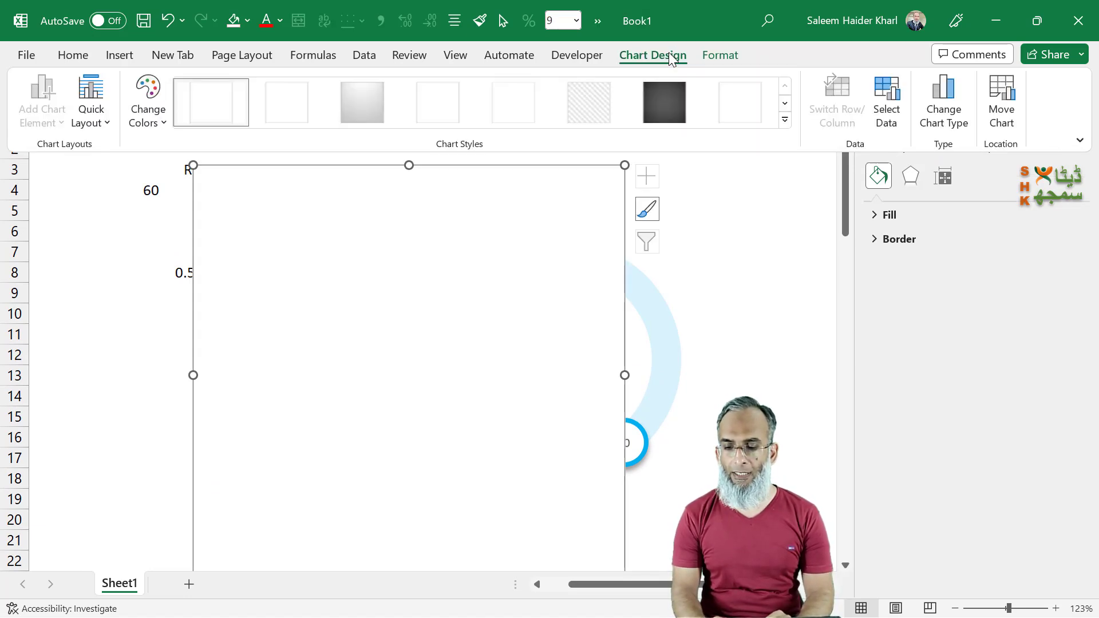
click(886, 115)
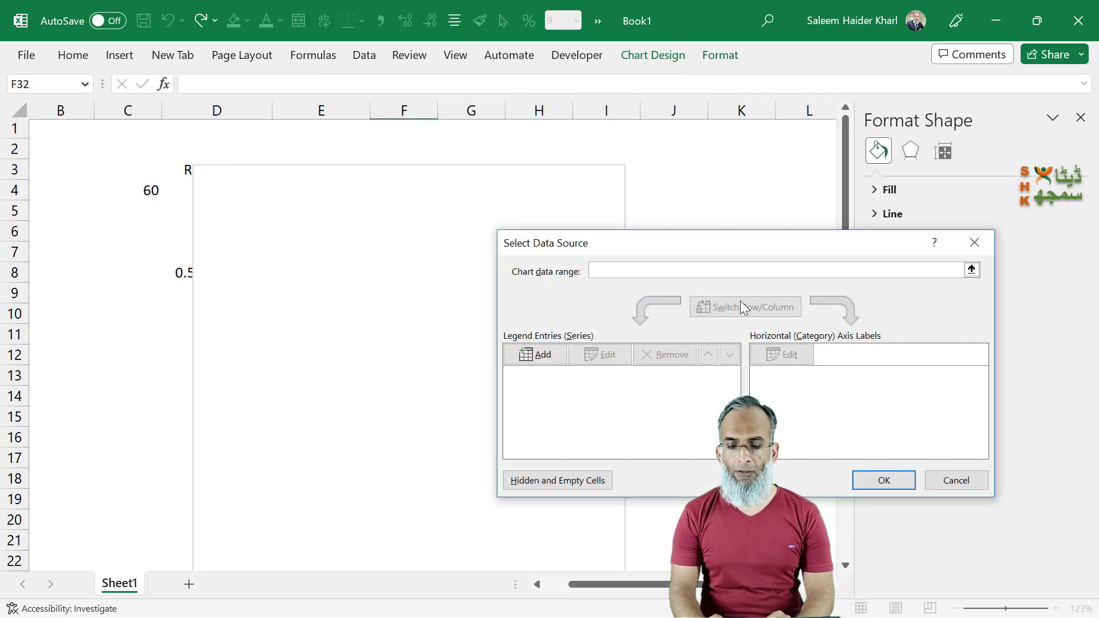
click(544, 355)
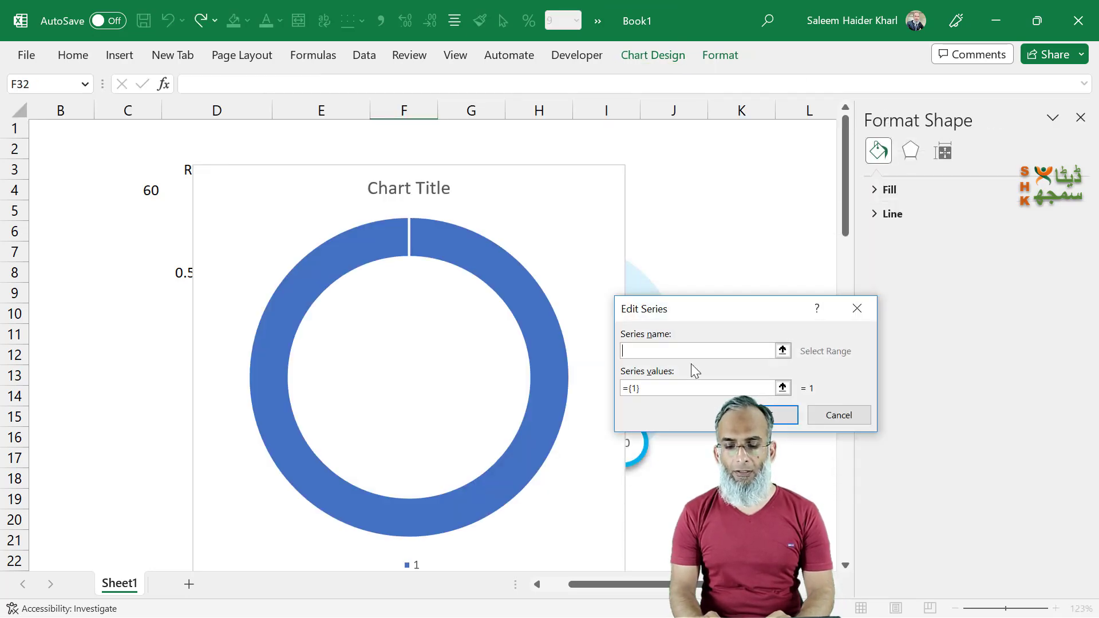
text(dIAL)
key(BackSpace)
key(BackSpace)
key(BackSpace)
key(BackSpace)
text(DIAL)
- Set the DIAL series values to the copied list of ones enclosed in braces and apply the data source
click(650, 390)
key(Left)
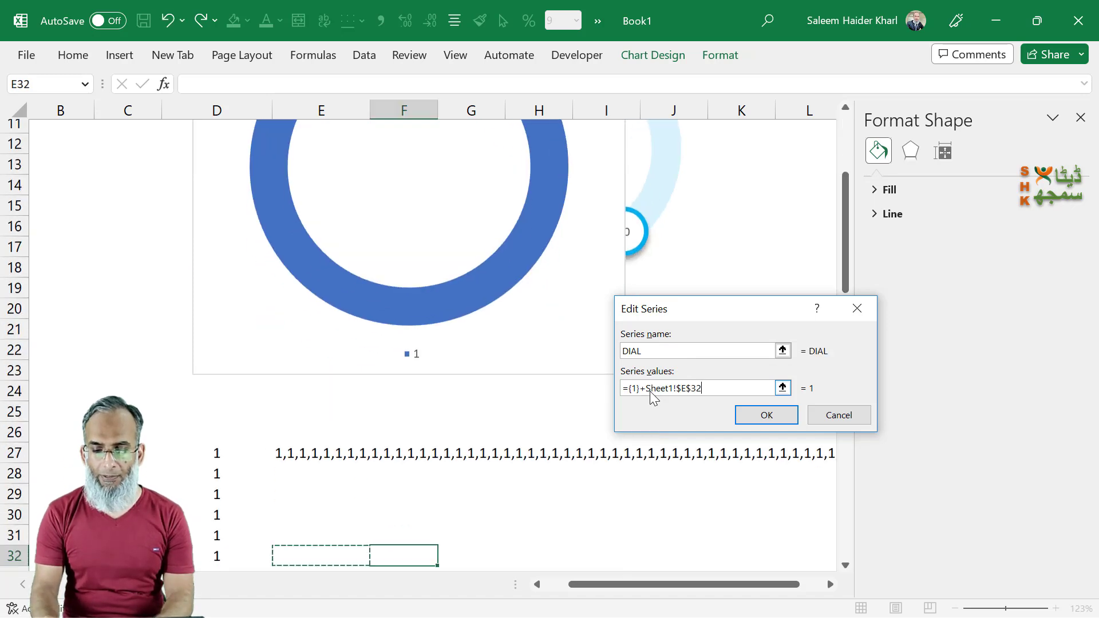
key(BackSpace)
key(BackSpace)
key(BackSpace)
key(BackSpace)
key(BackSpace)
key(BackSpace)
key(BackSpace)
key(BackSpace)
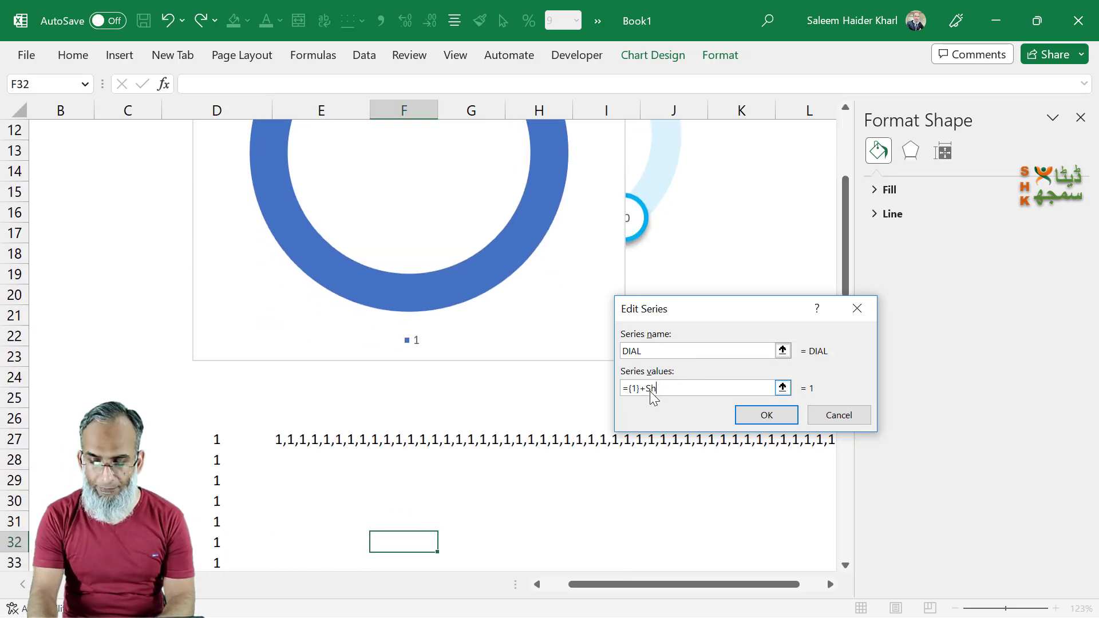
key(BackSpace)
key(BackSpace)
key(ctrl+v)
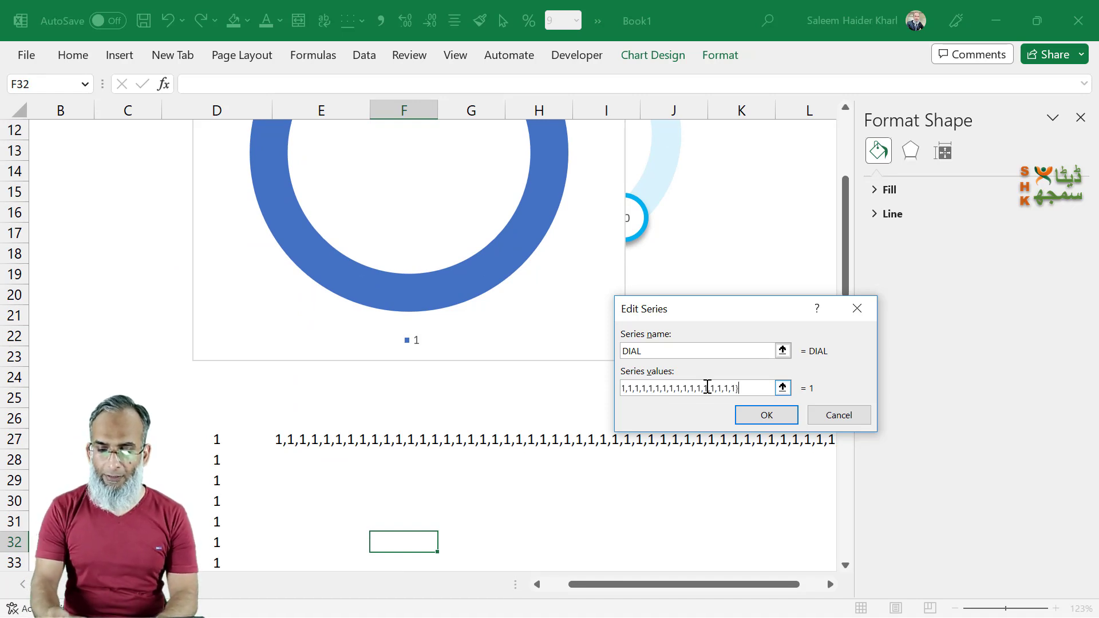
text(})
click(777, 422)
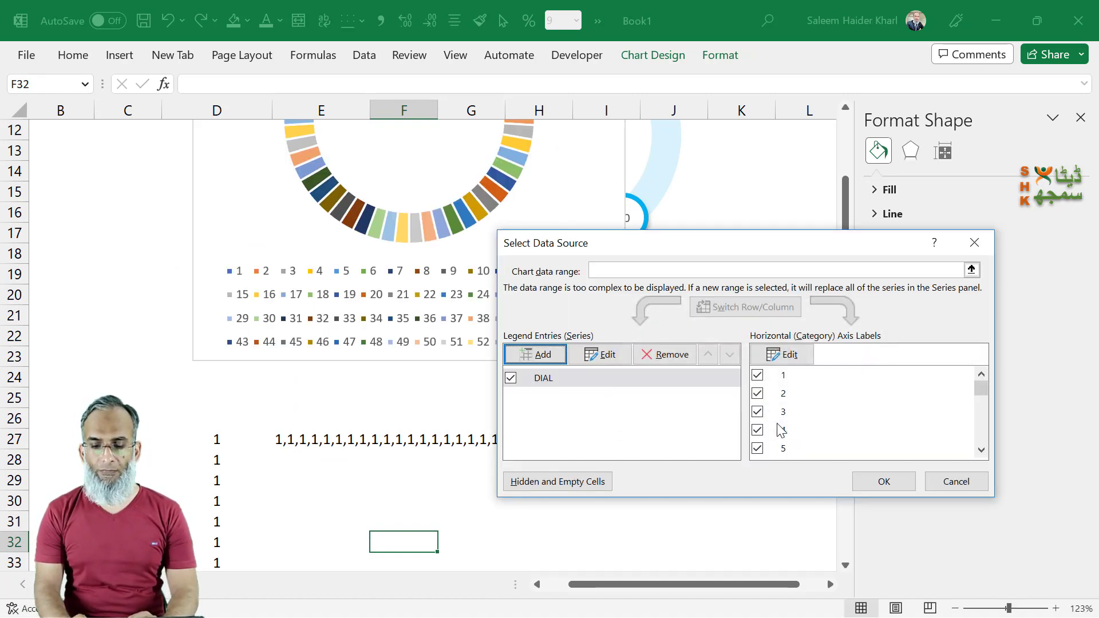
click(884, 483)
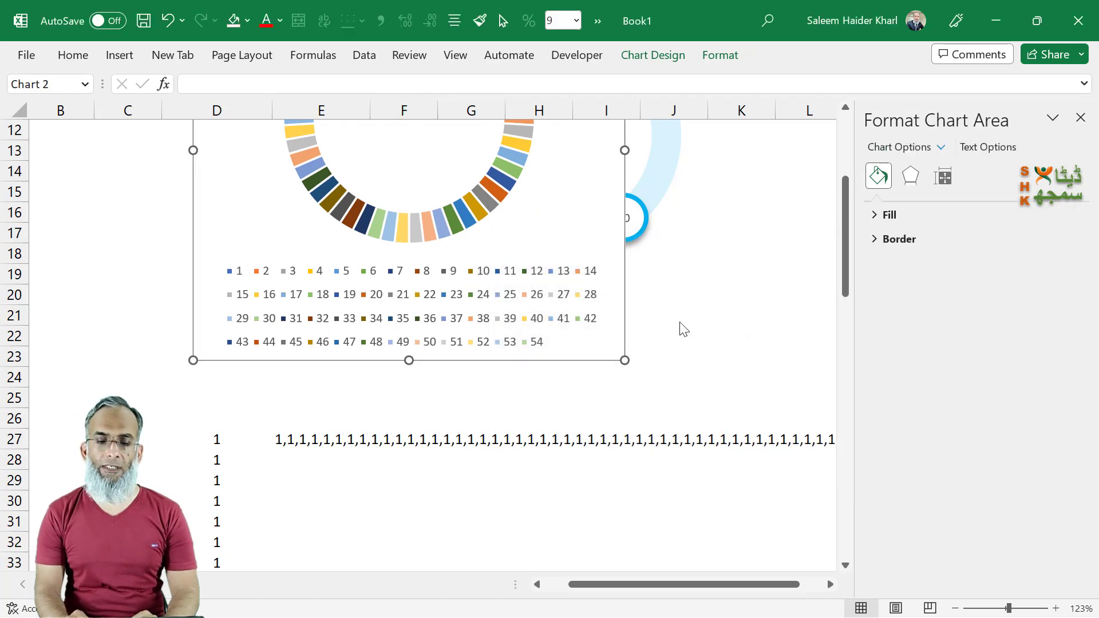
- Remove the legend and the title from the DIAL doughnut chart
scroll(683, 326, up, 3)
scroll(683, 326, up, 1)
click(647, 143)
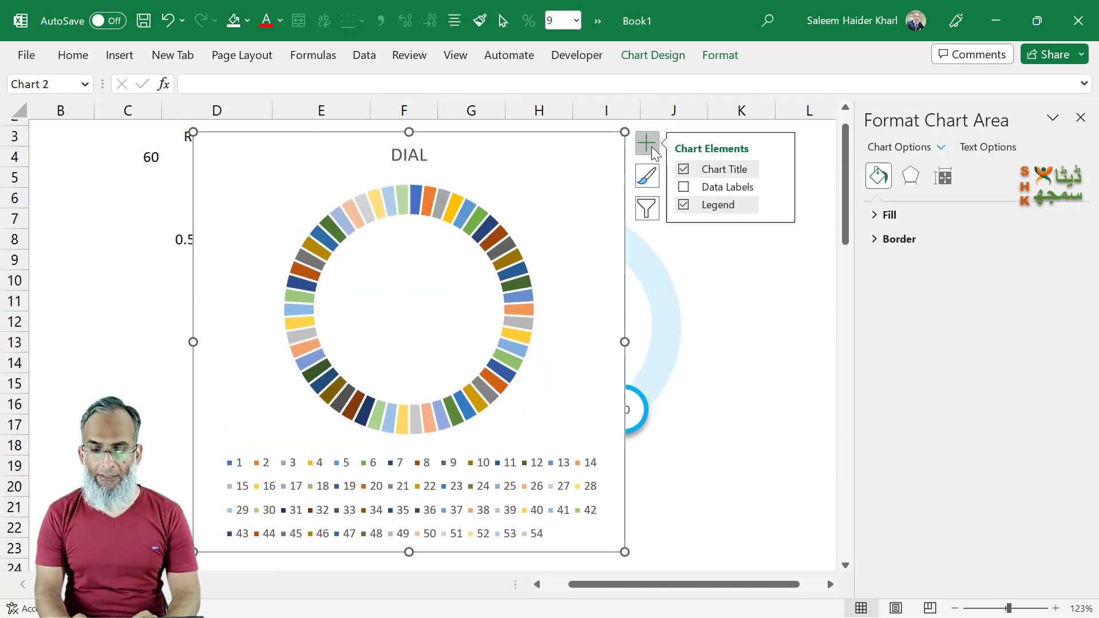
click(684, 205)
click(684, 169)
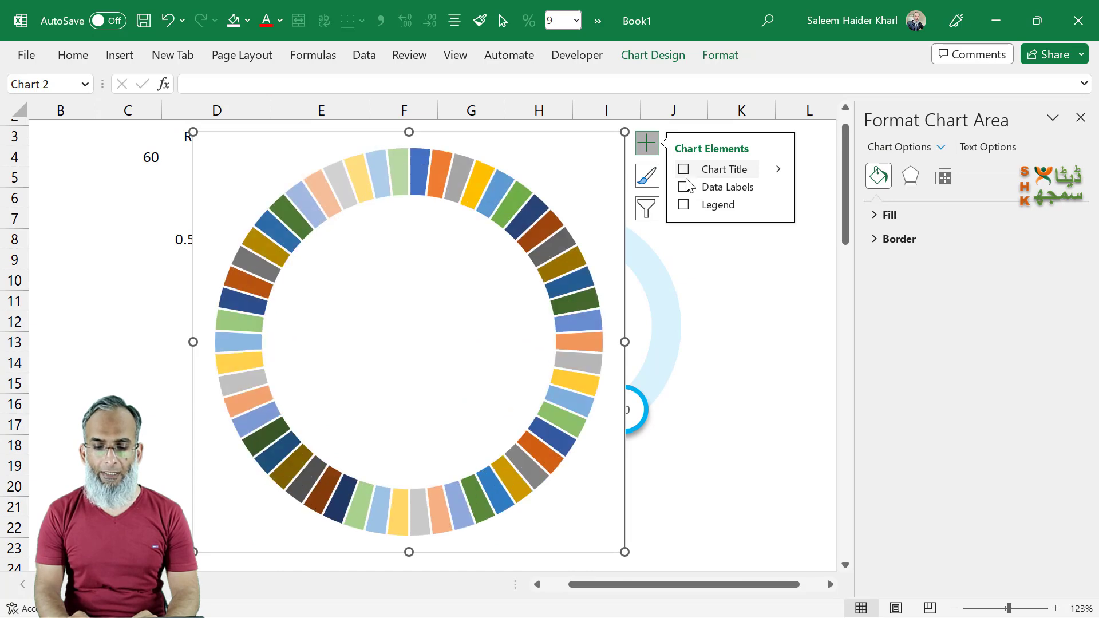
- Give all slices of the DIAL series a solid orange fill
click(564, 416)
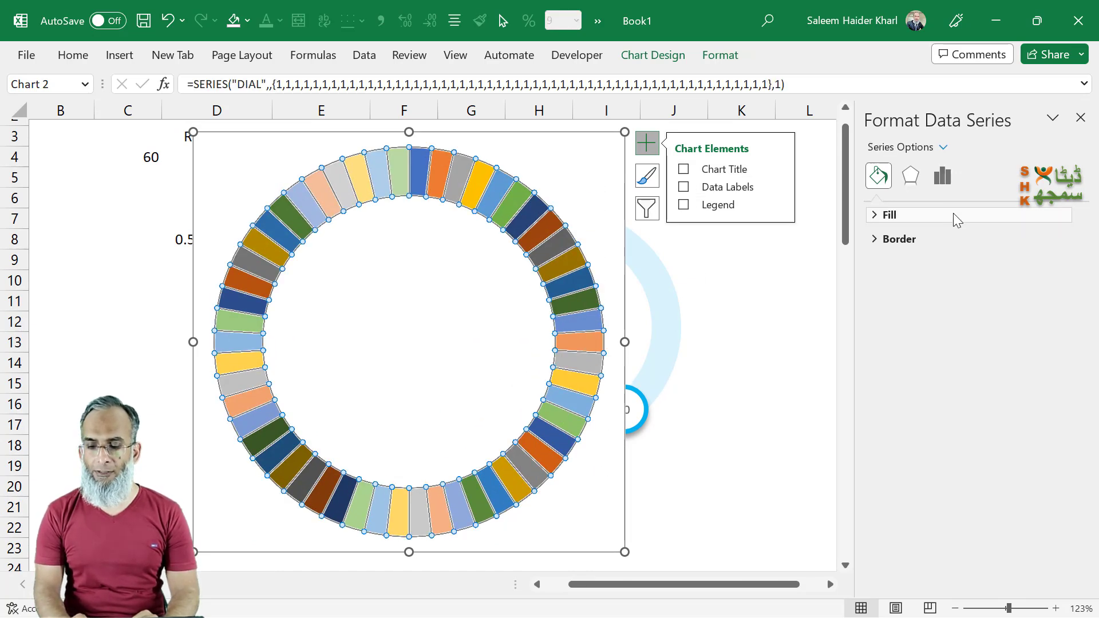
click(875, 216)
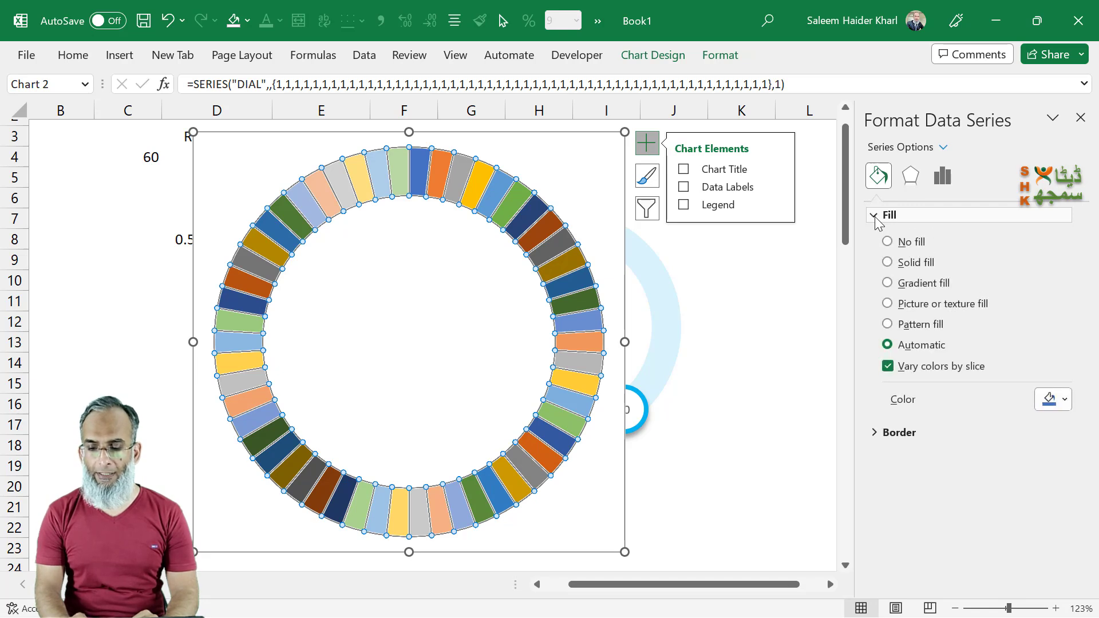
click(910, 266)
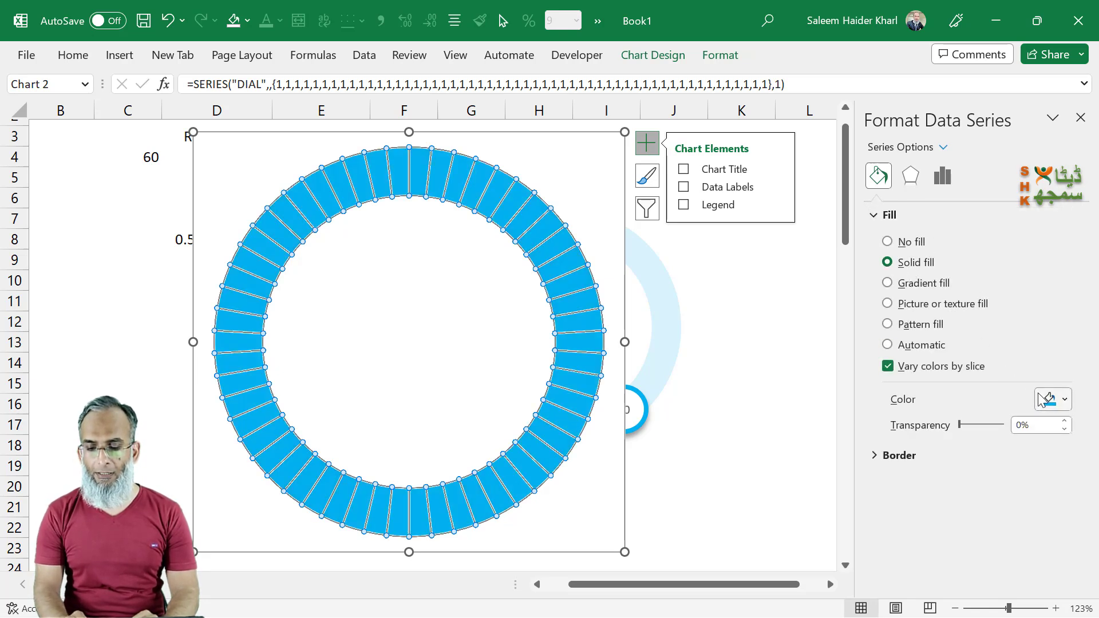
click(1056, 403)
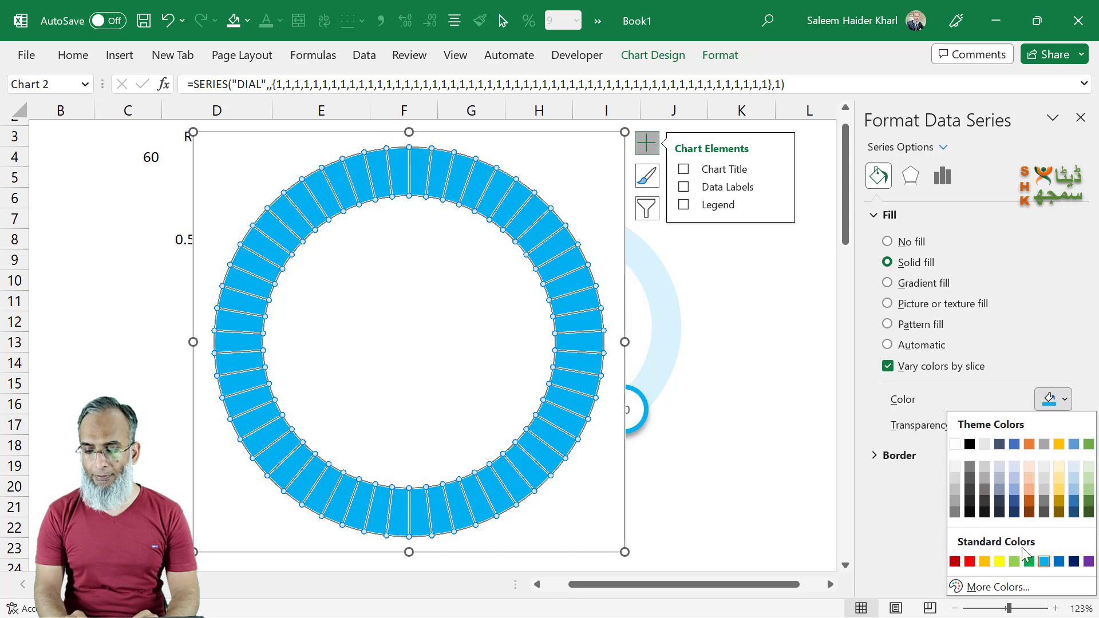
click(1060, 561)
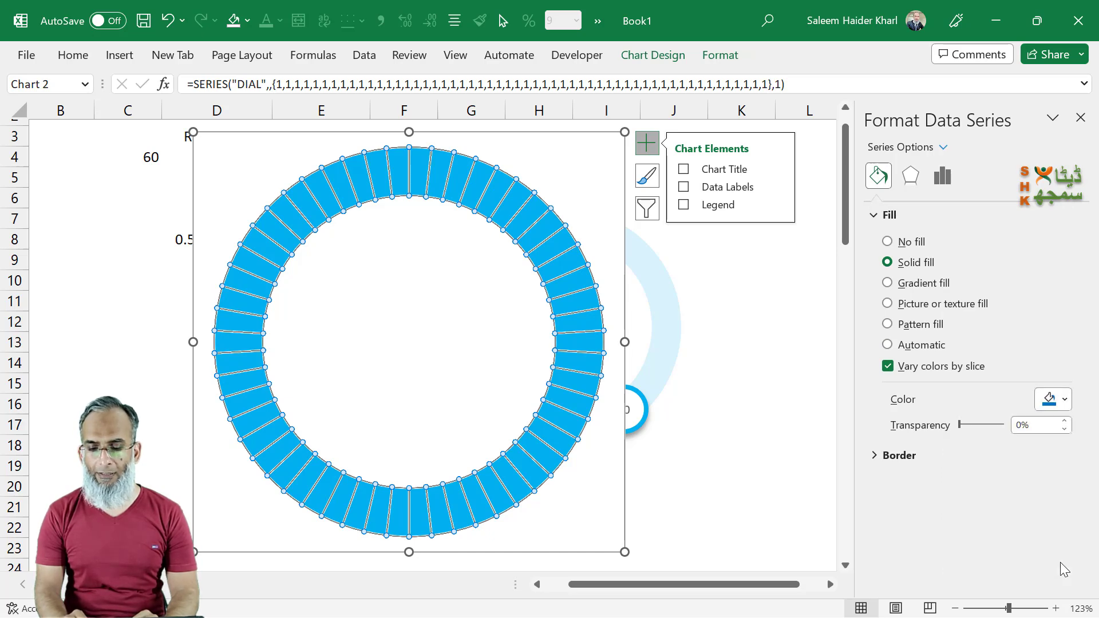
click(1052, 399)
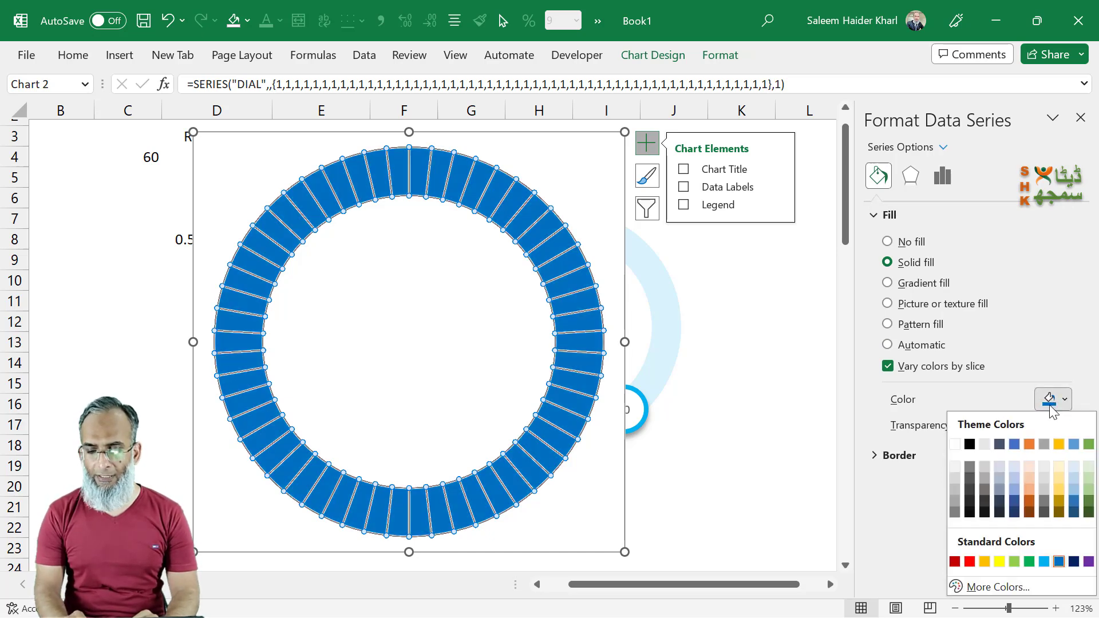
click(1029, 445)
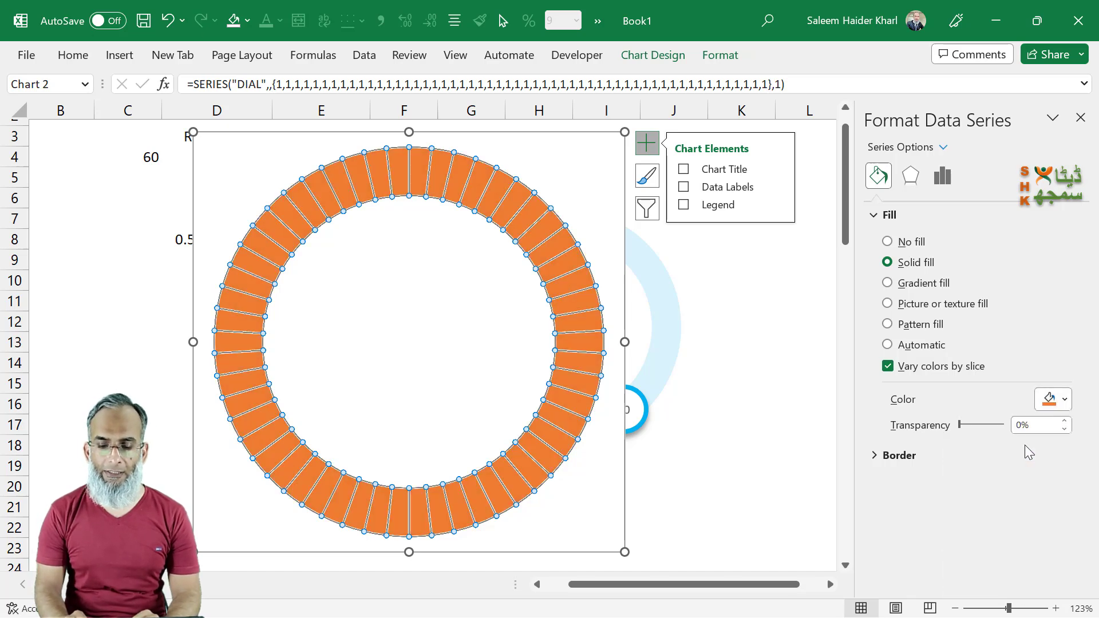
- Set the DIAL series border width to 12 pt so the slices narrow into tick marks
click(872, 219)
click(876, 239)
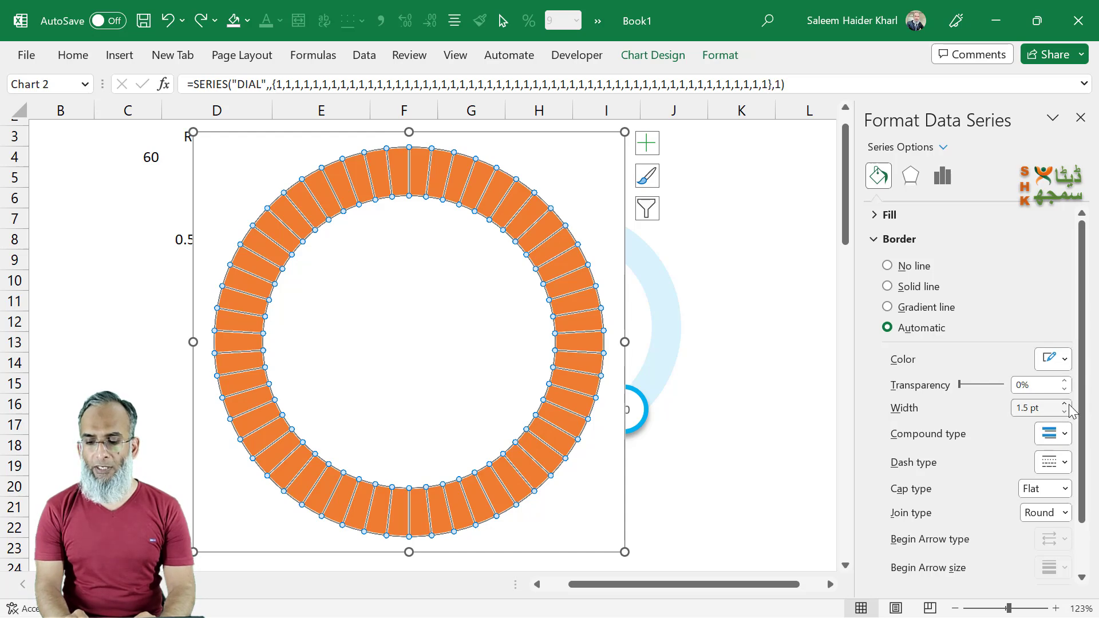
click(1065, 404)
click(1065, 405)
click(1065, 405)
click(1065, 405)
click(1065, 404)
click(1065, 405)
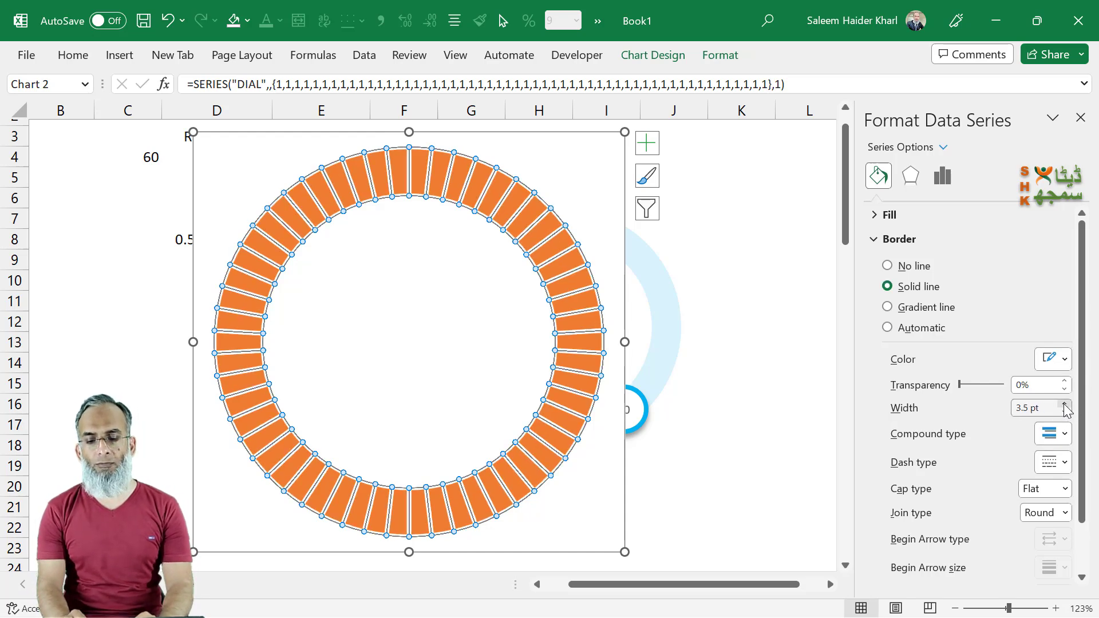
click(1065, 404)
click(1065, 404)
click(1066, 404)
click(1065, 404)
click(1065, 404)
click(1065, 405)
click(1065, 404)
click(1065, 404)
click(1065, 404)
click(1065, 404)
click(1065, 404)
click(1065, 404)
click(1065, 404)
click(1065, 404)
click(1065, 404)
click(1065, 405)
click(1065, 405)
click(1065, 404)
click(1065, 405)
click(1065, 404)
click(1065, 405)
click(1065, 405)
click(1065, 404)
click(1065, 404)
click(1066, 405)
click(1065, 404)
click(1065, 404)
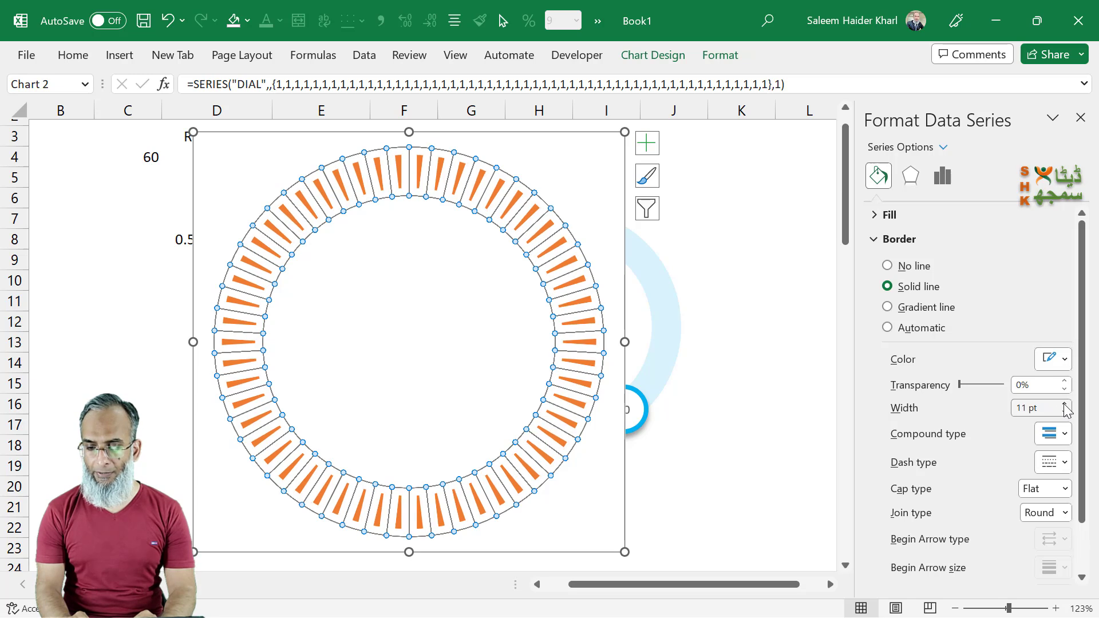
click(1065, 404)
click(1065, 404)
click(1065, 404)
click(1065, 405)
click(1065, 404)
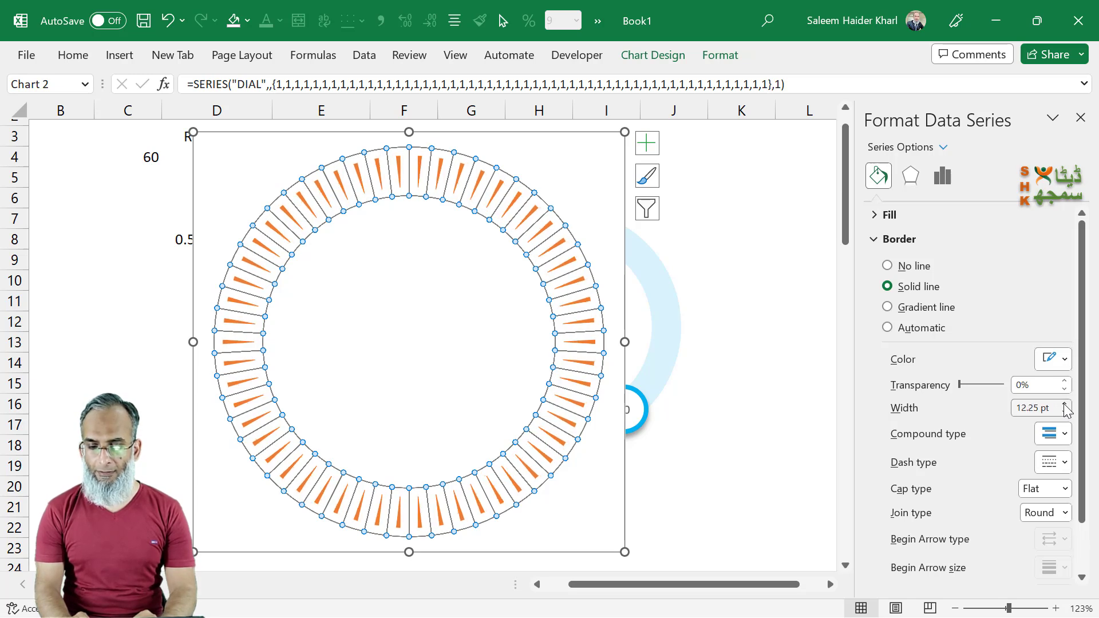
click(1064, 412)
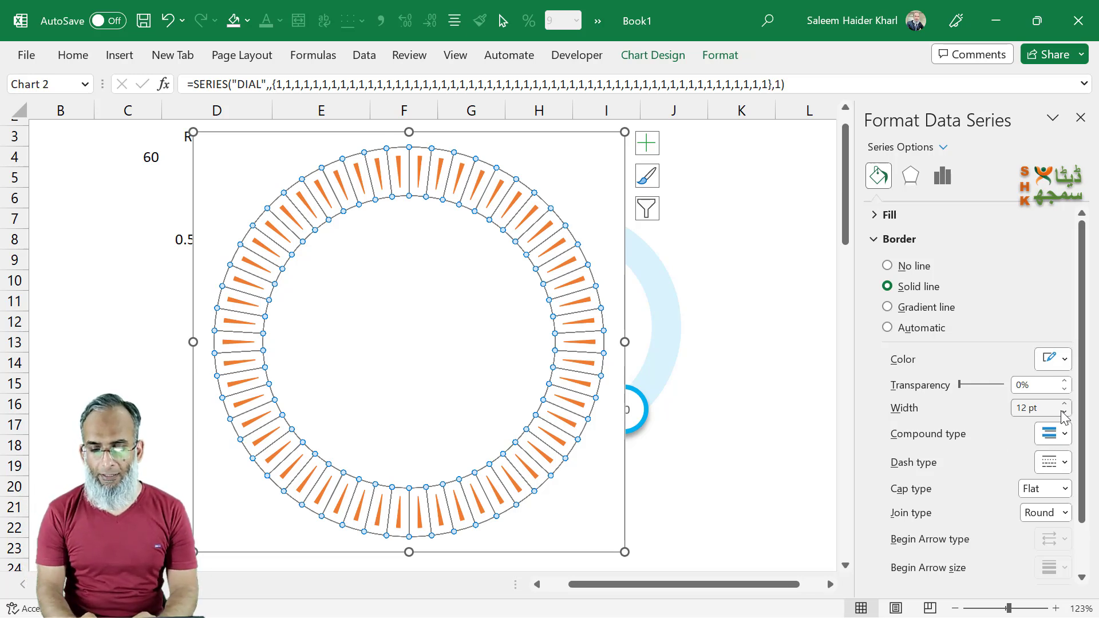
- Set the DIAL chart area to no fill and no outline
click(624, 447)
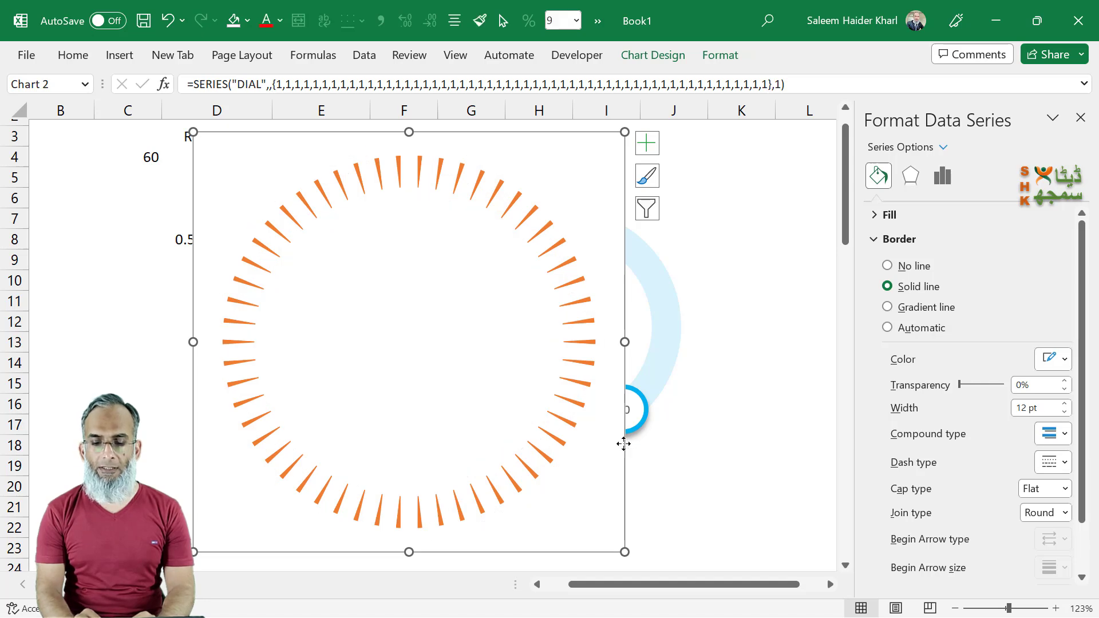
click(716, 55)
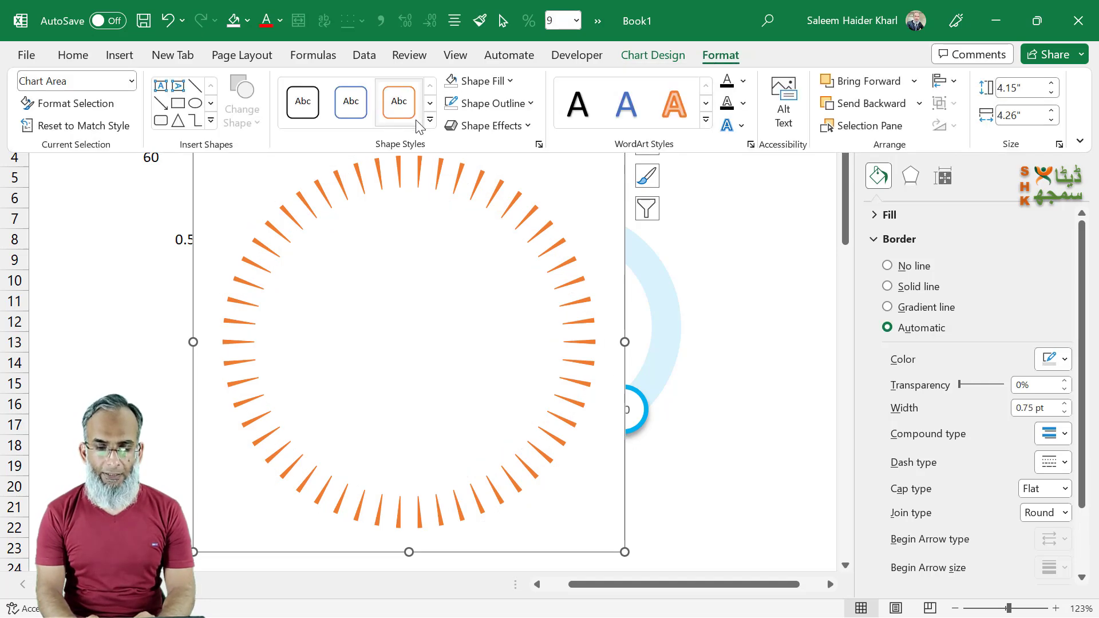
click(453, 82)
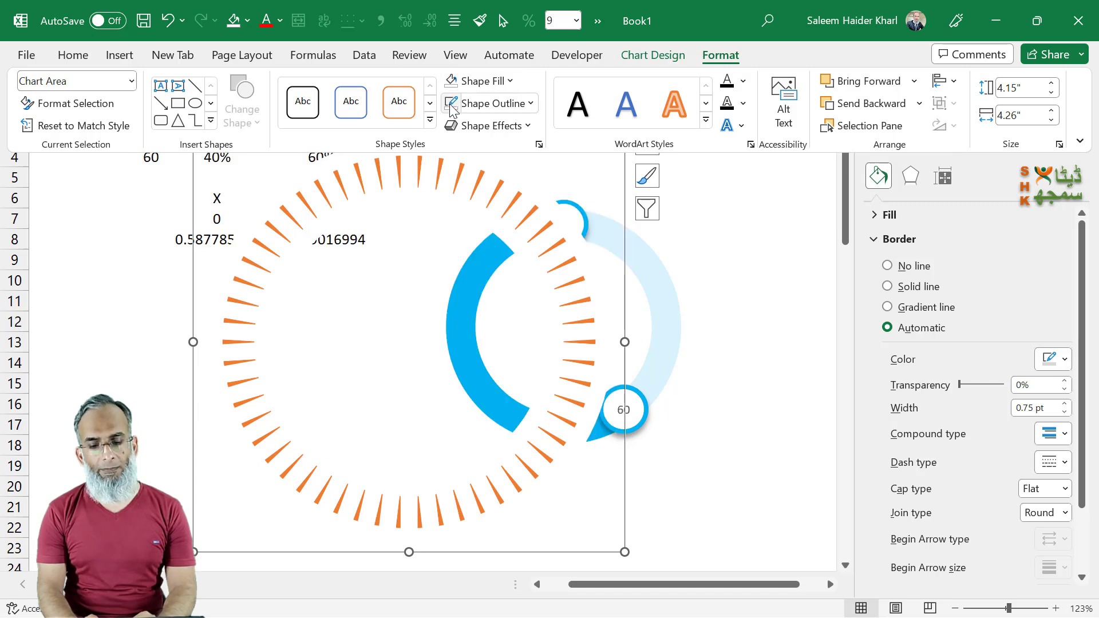
click(451, 104)
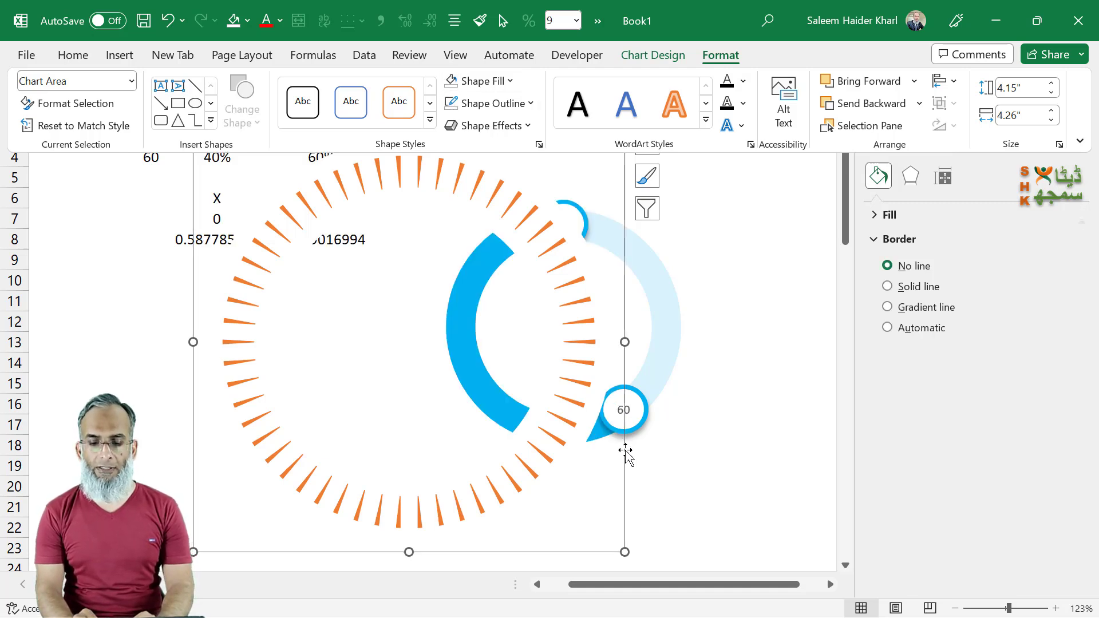
- Collapse the ribbon and move the DIAL chart off the progress doughnut toward columns B to F
key(ctrl+F1)
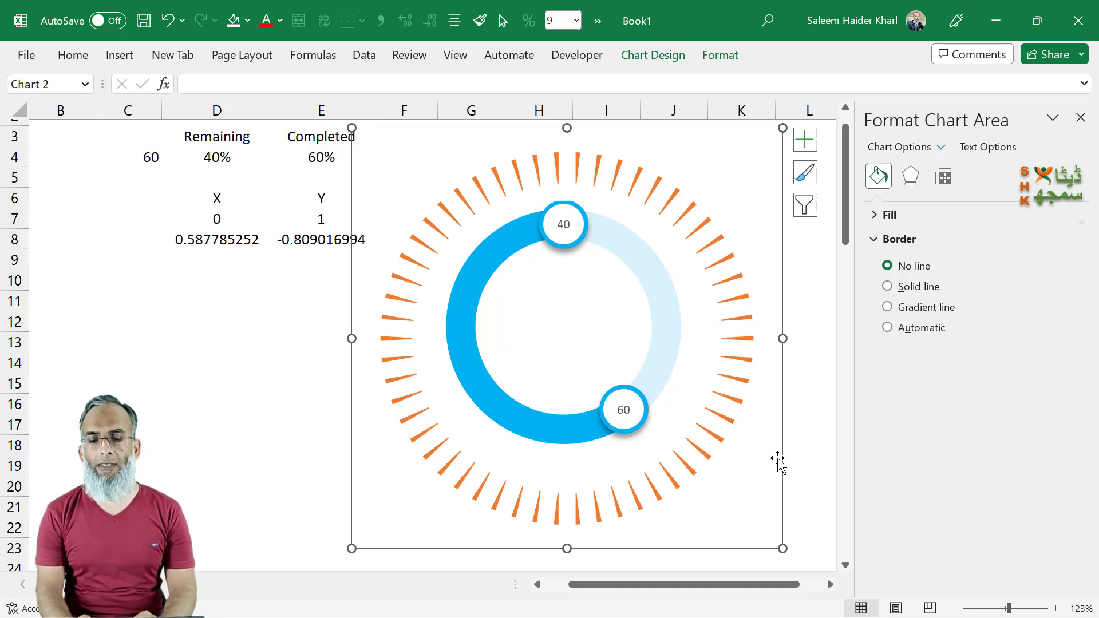
drag(785, 392, 731, 400)
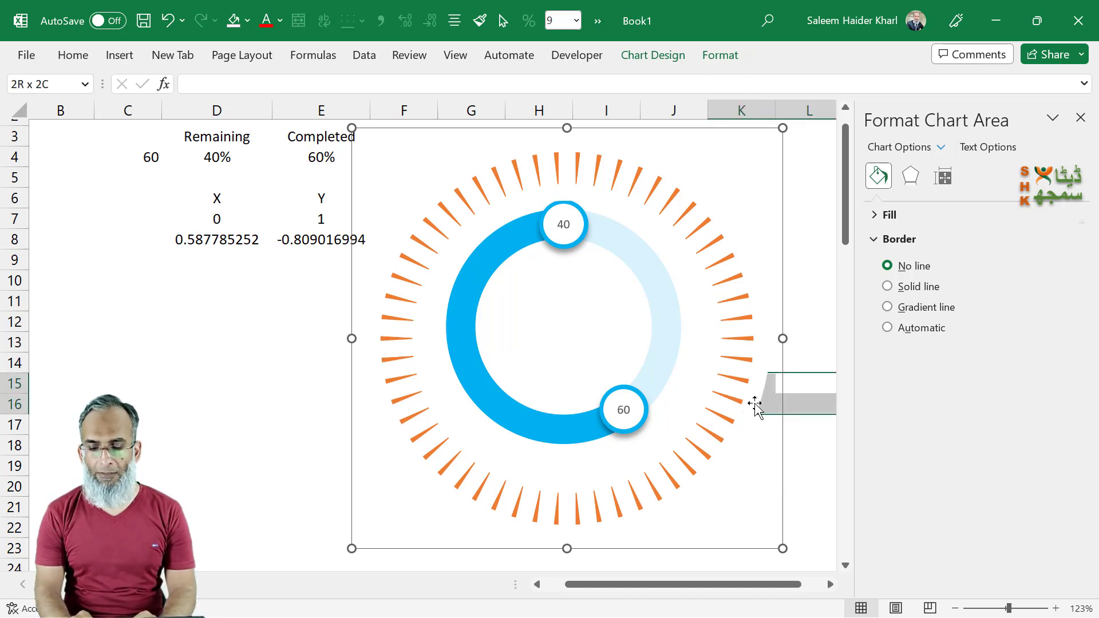
click(732, 419)
click(753, 424)
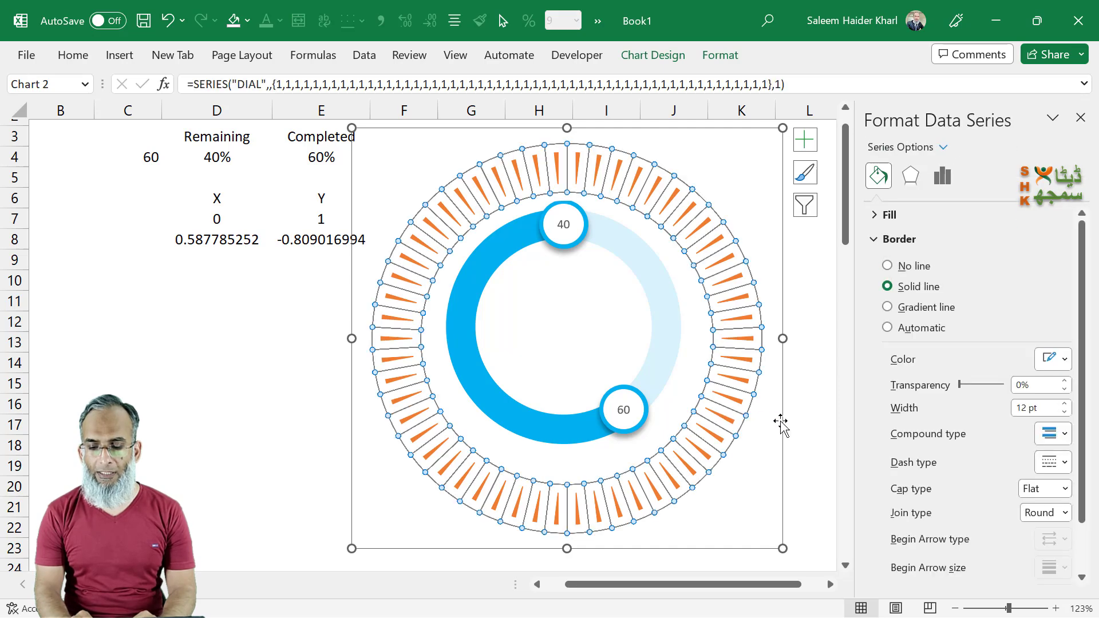
drag(783, 422, 555, 437)
- Move the progress doughnut chart away toward column L and place the DIAL chart below the X and Y values
click(670, 370)
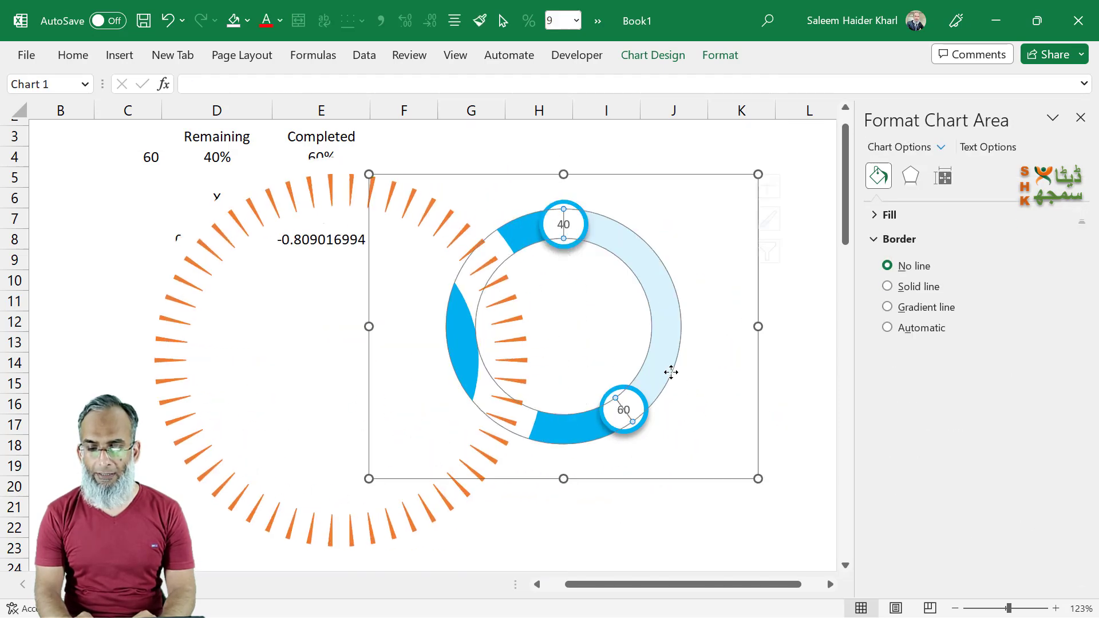
click(805, 410)
click(589, 472)
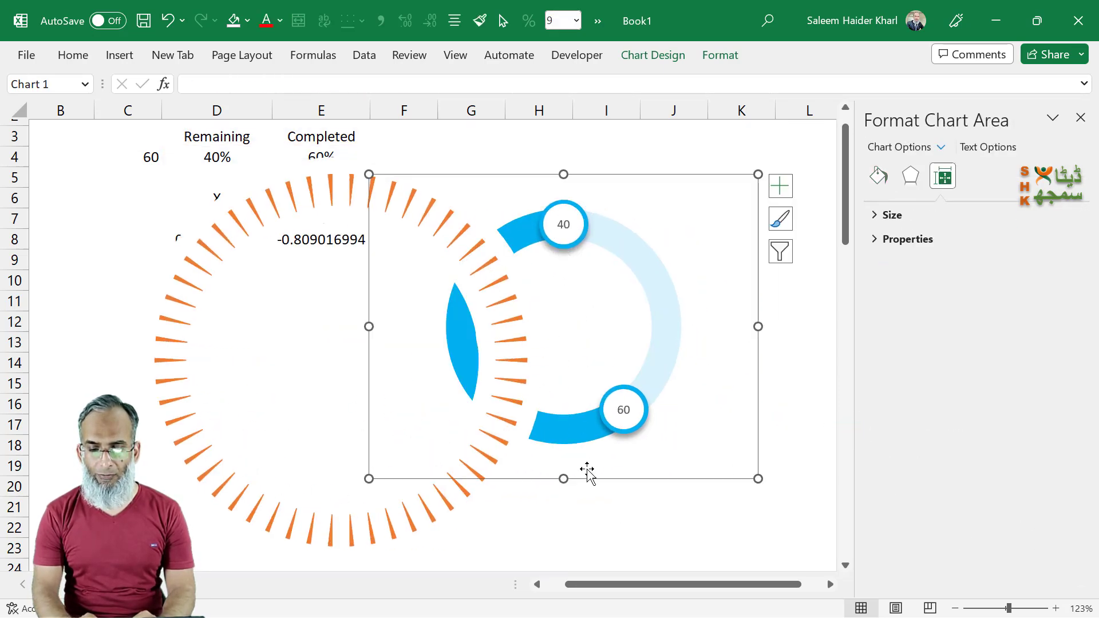
drag(541, 481, 793, 483)
click(559, 277)
drag(560, 278, 575, 381)
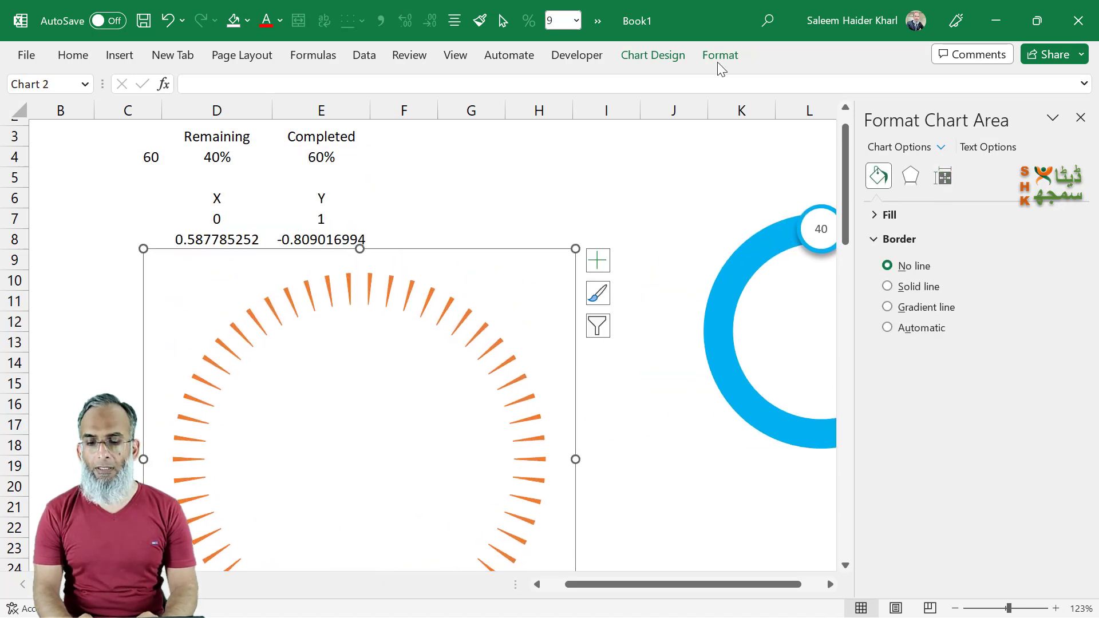
- Add a series named CLOCK to the DIAL chart with values from D4:E4
click(654, 56)
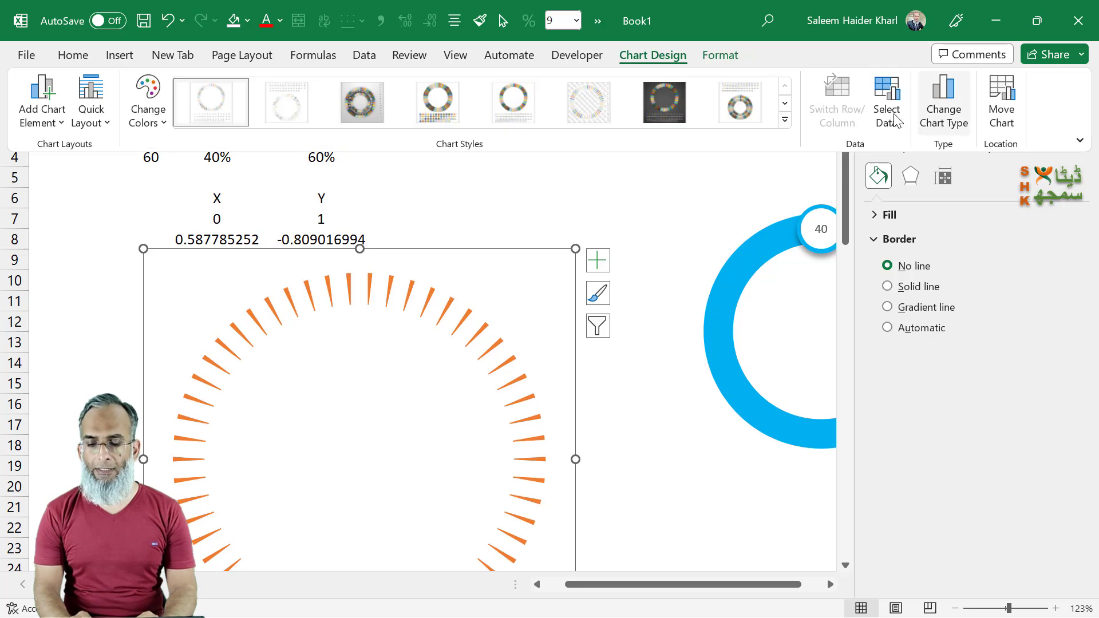
click(888, 115)
click(541, 359)
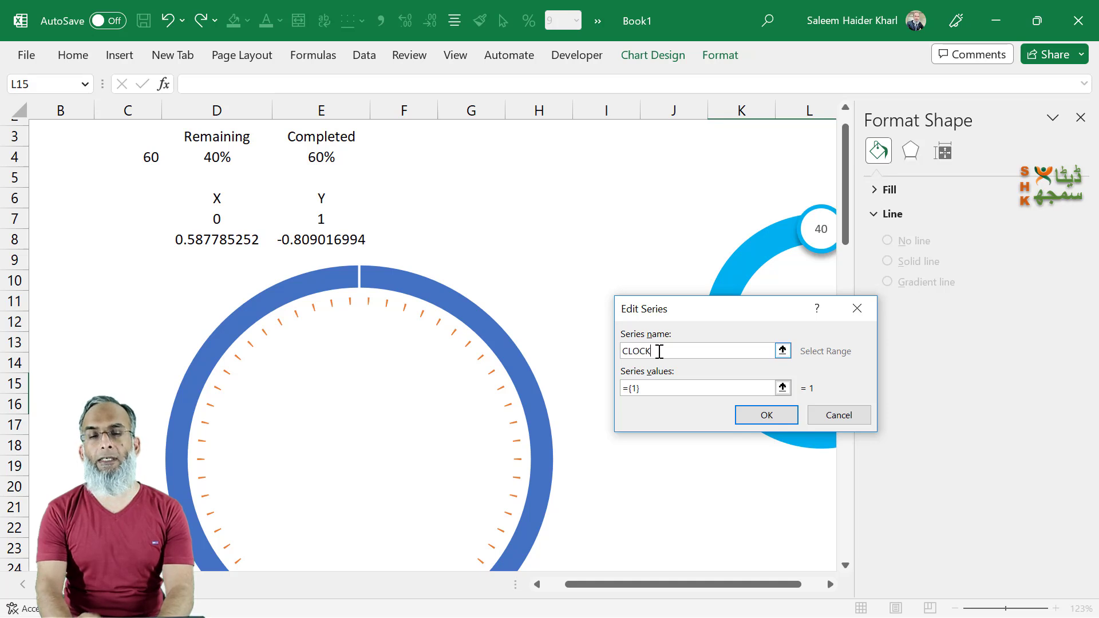
click(649, 388)
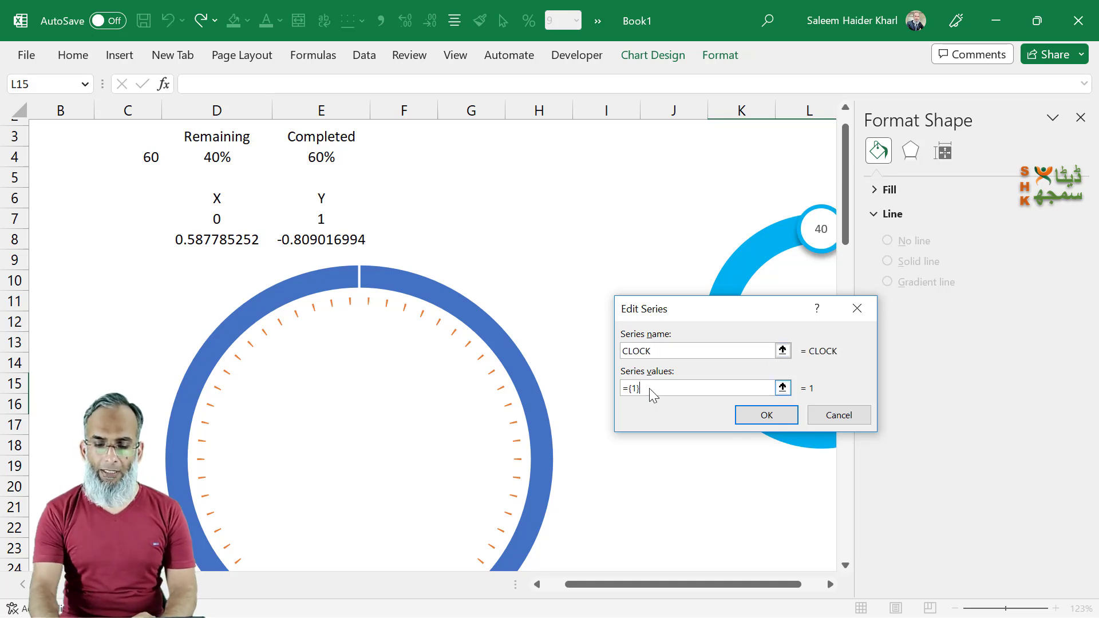
drag(208, 157, 334, 154)
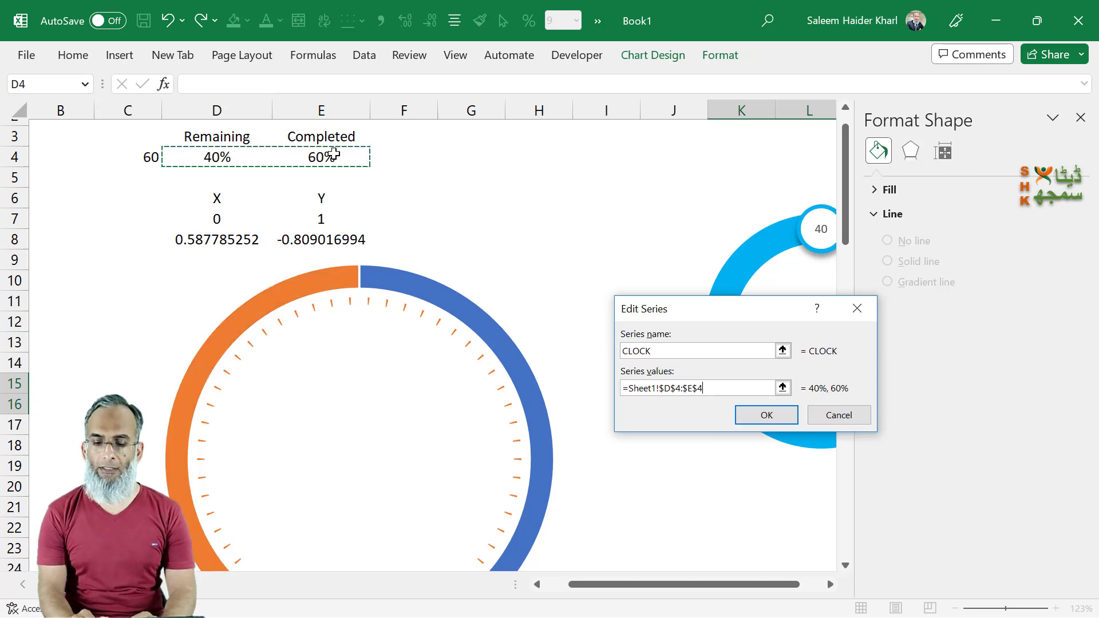
click(751, 421)
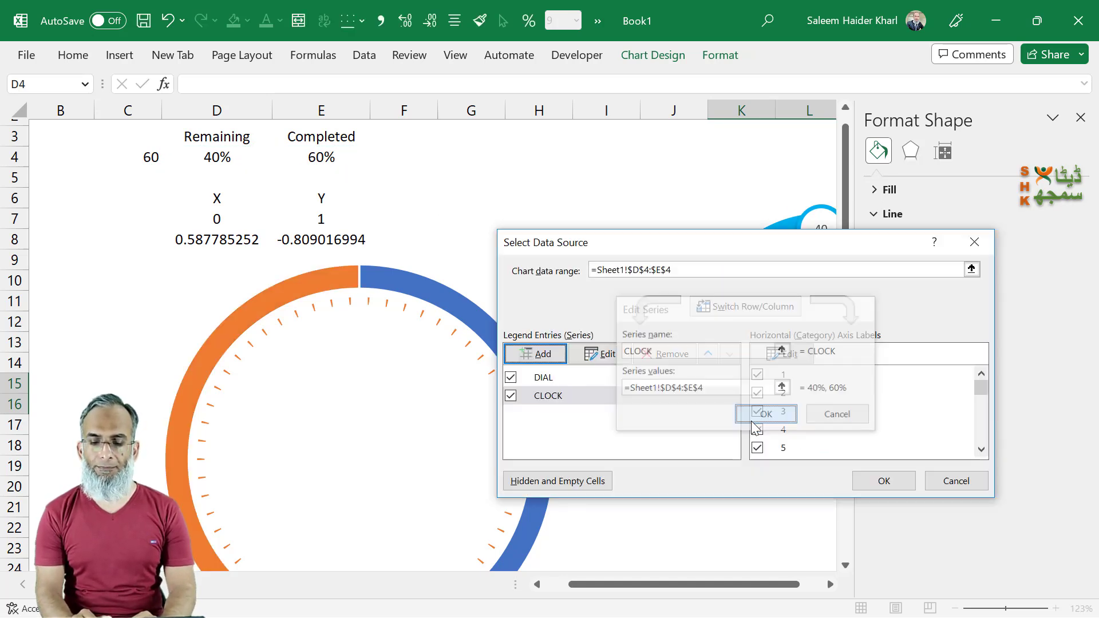
click(883, 480)
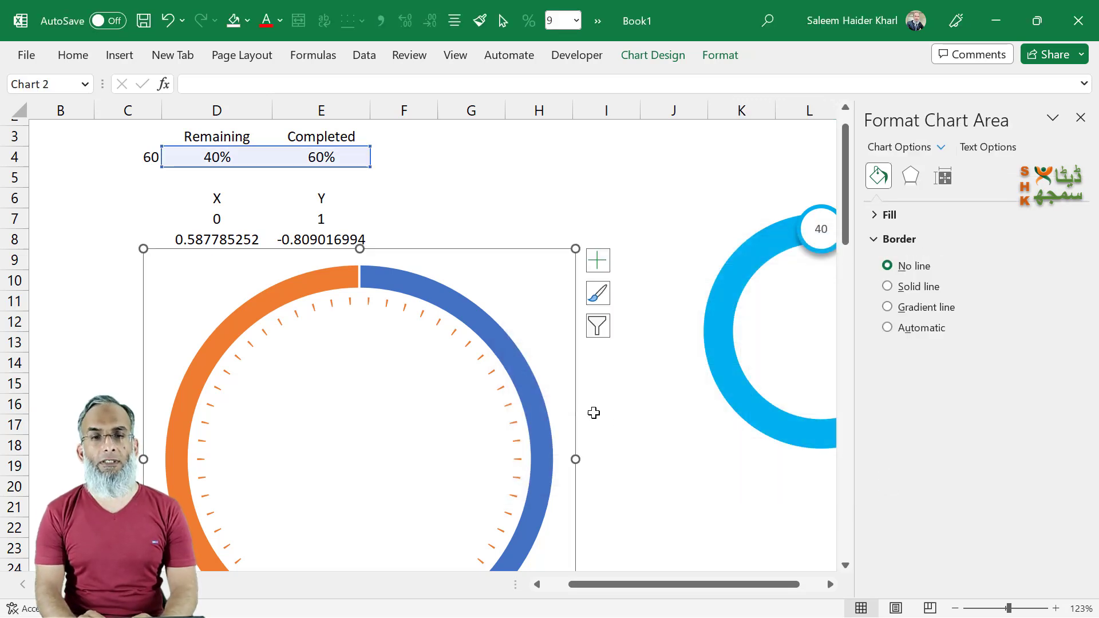
- Change the DIAL chart to a custom combo with the CLOCK series as a Pie over the DIAL doughnut
click(653, 55)
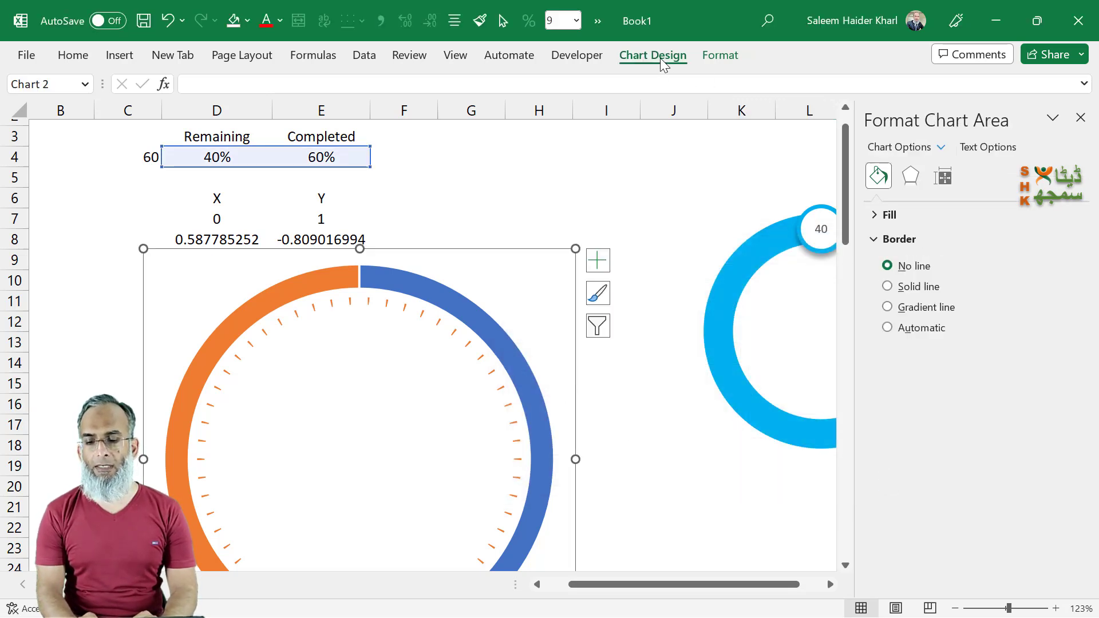
click(952, 115)
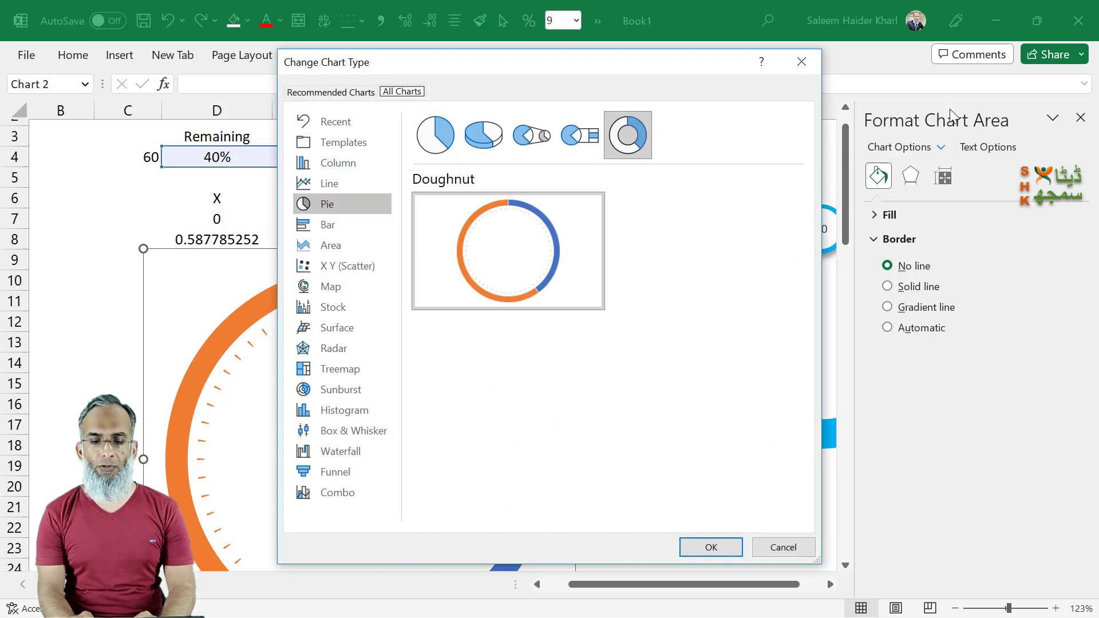
click(322, 490)
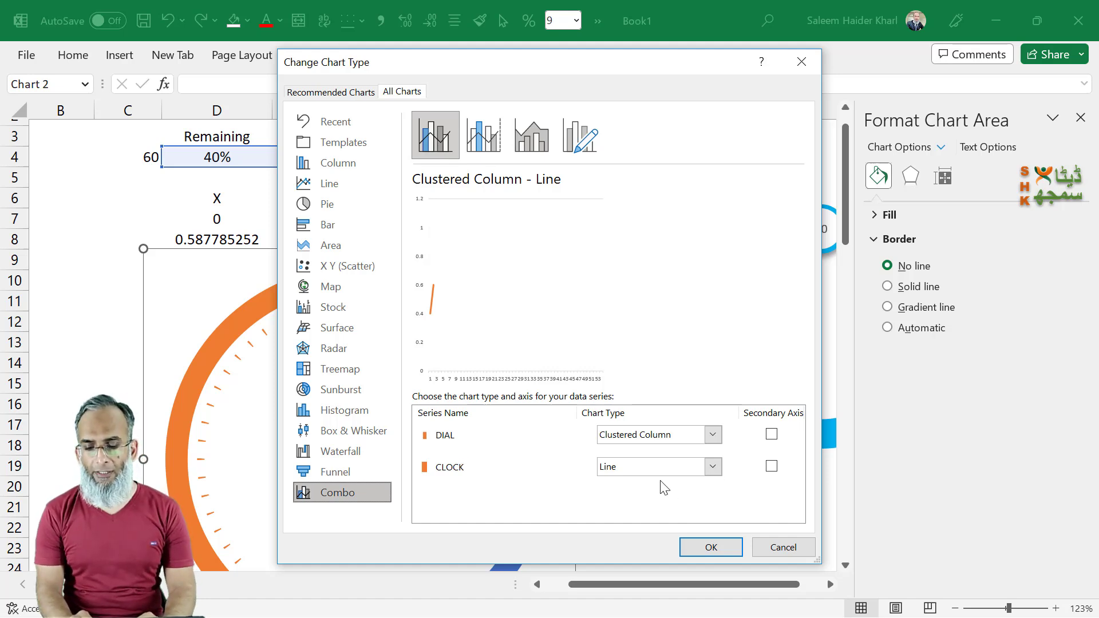
click(713, 466)
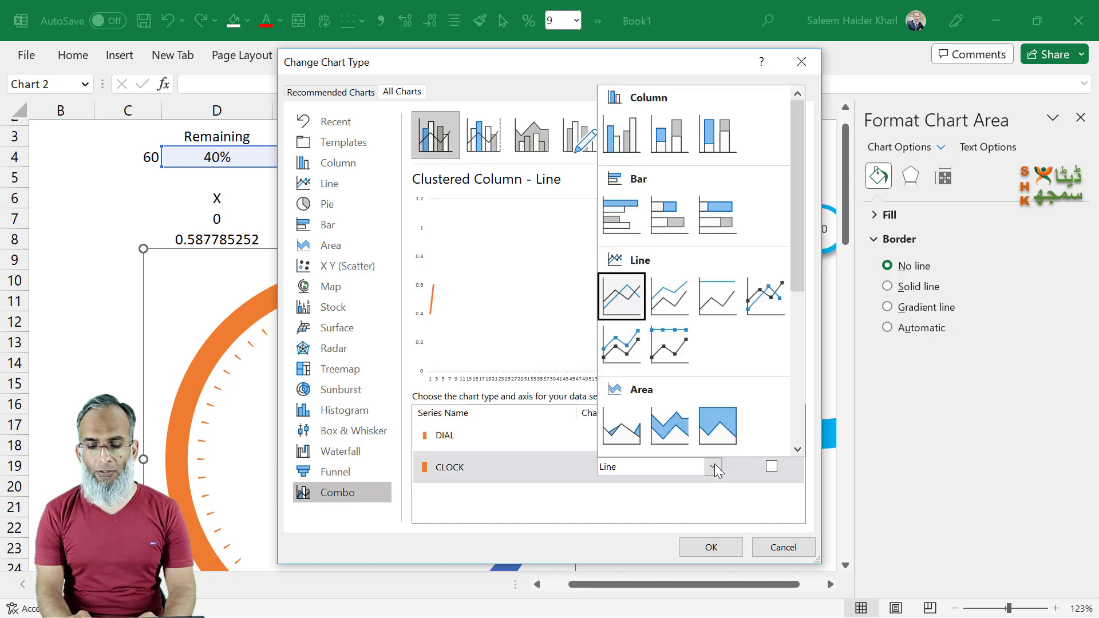
click(797, 375)
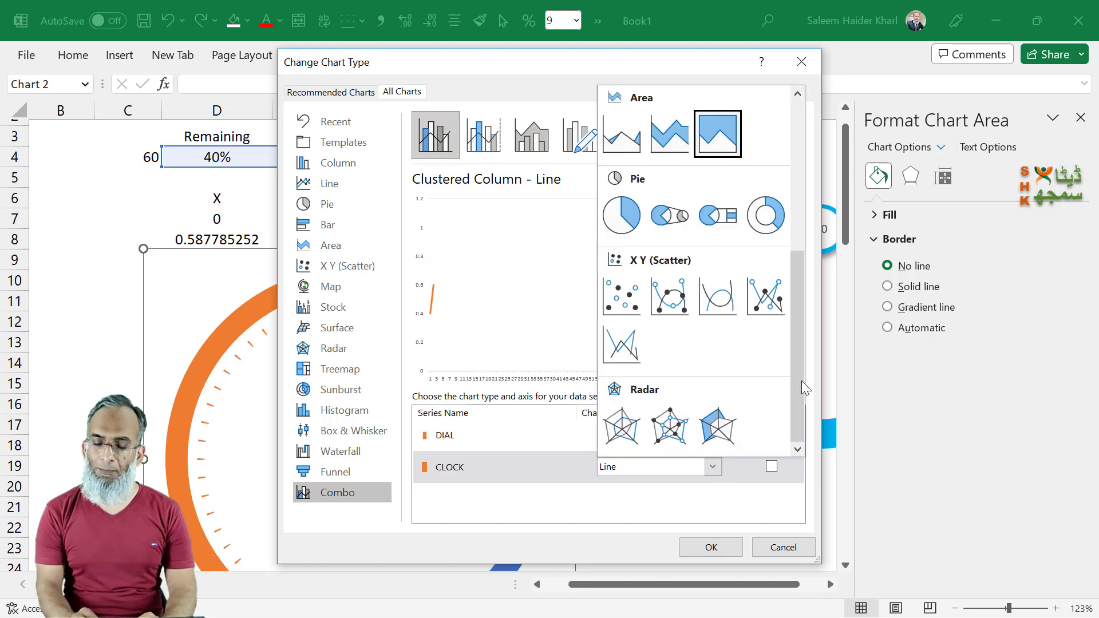
click(622, 215)
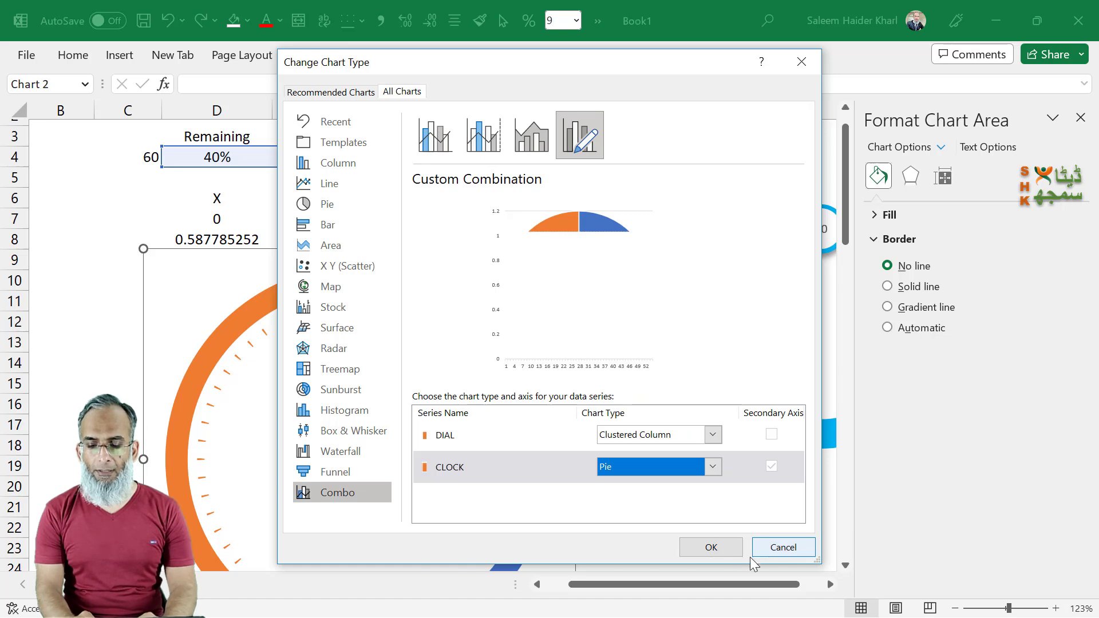
click(711, 547)
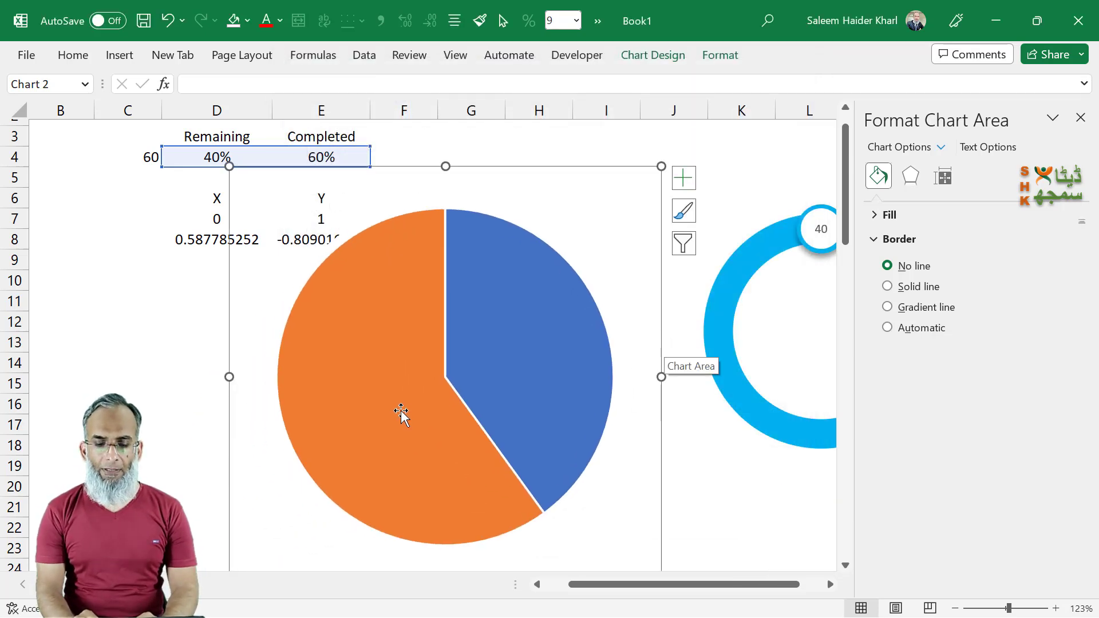
- Give the larger, Completed slice of the CLOCK pie no fill and no border line
click(401, 413)
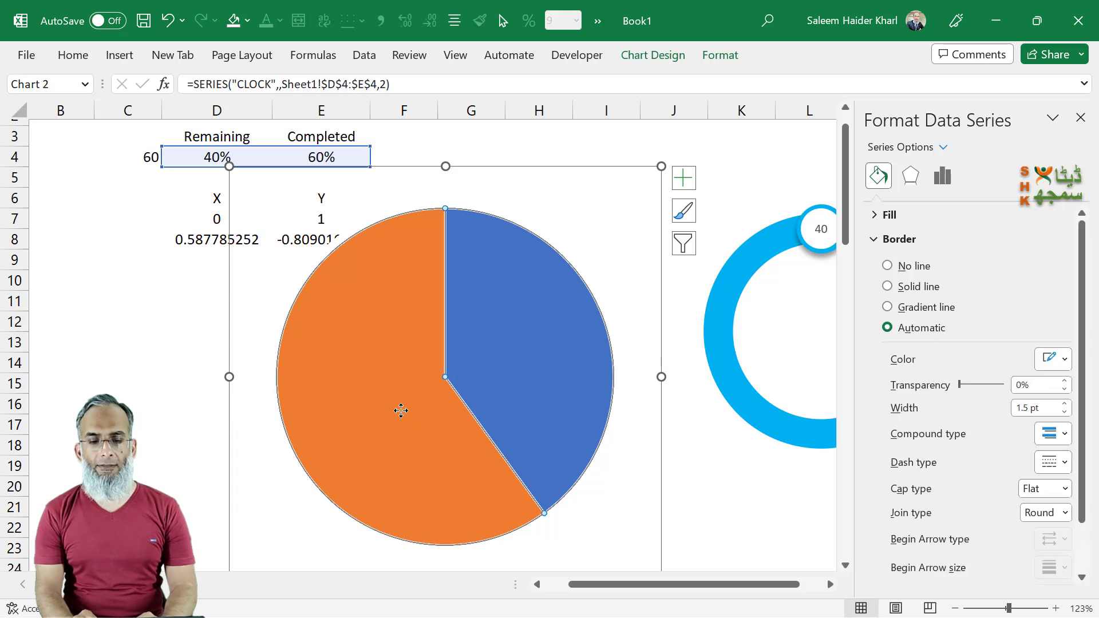
click(401, 411)
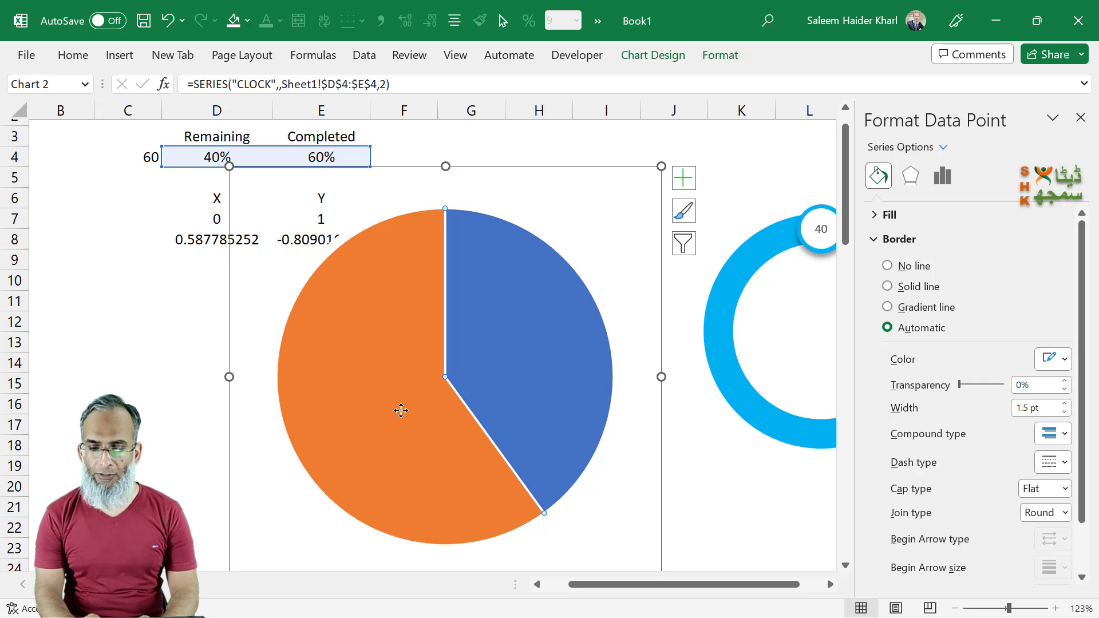
click(881, 217)
click(887, 234)
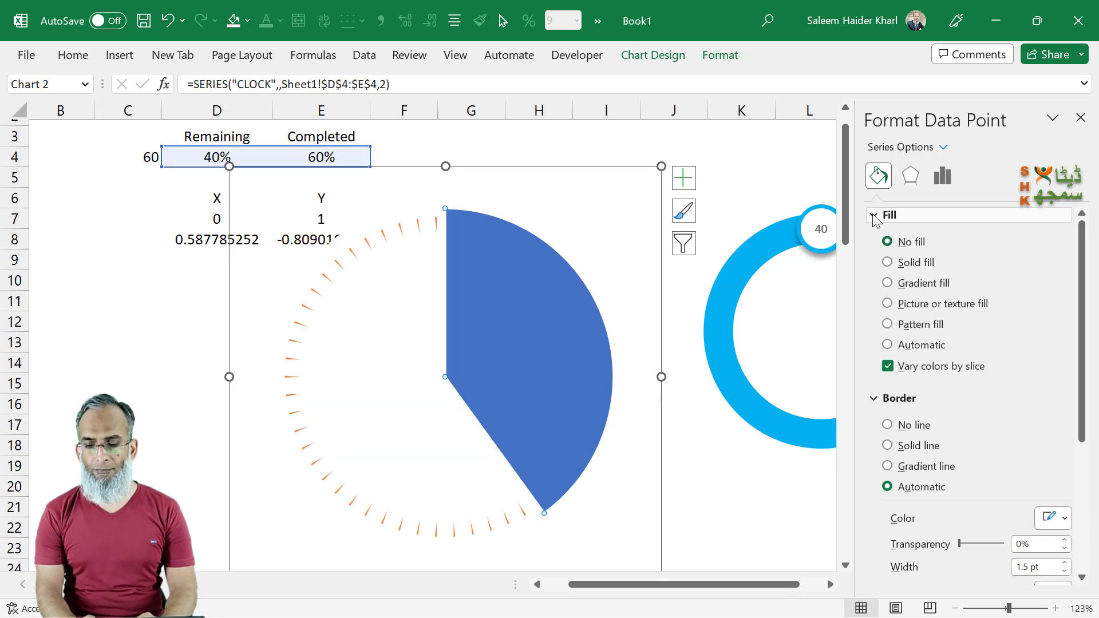
click(875, 220)
click(912, 266)
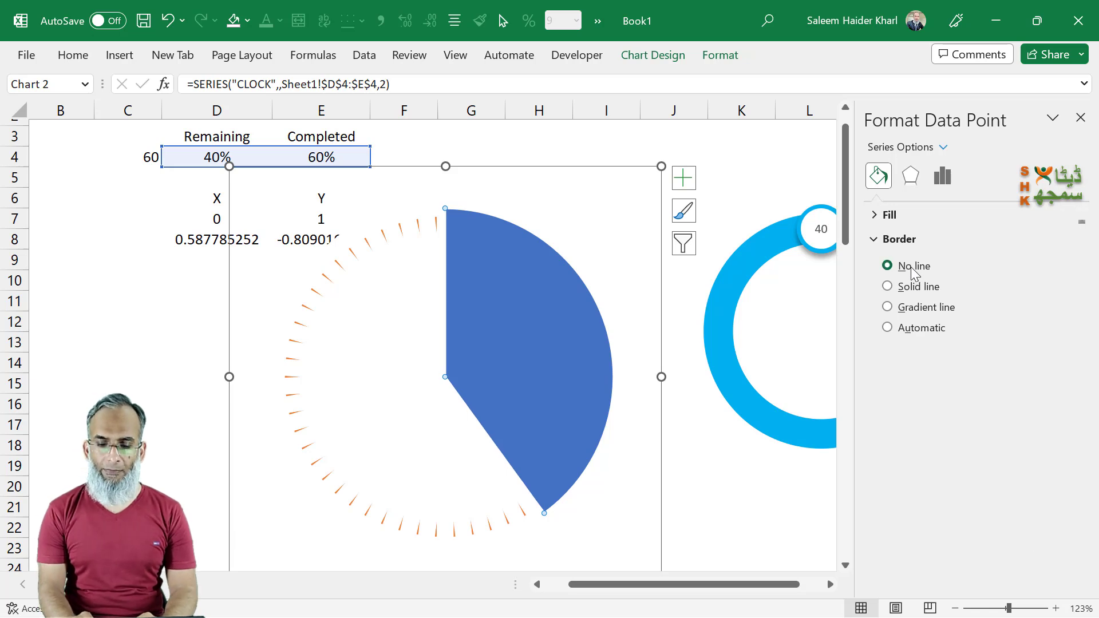
- Give the Remaining slice of the CLOCK pie no border line and a solid orange fill with 80% transparency
click(556, 354)
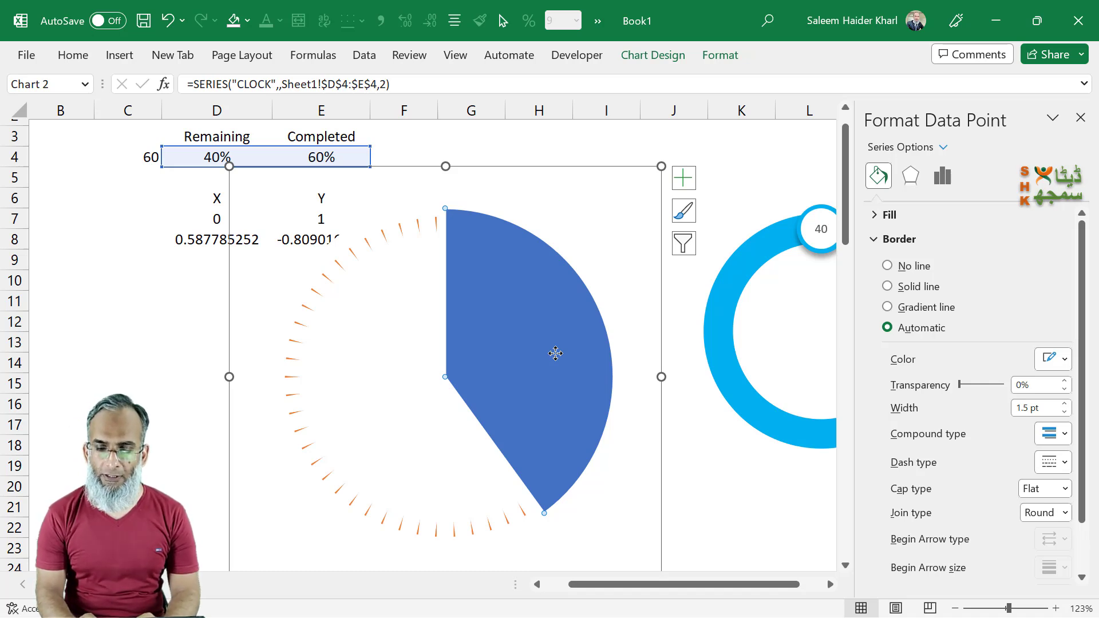
click(887, 265)
click(876, 240)
click(874, 216)
click(918, 265)
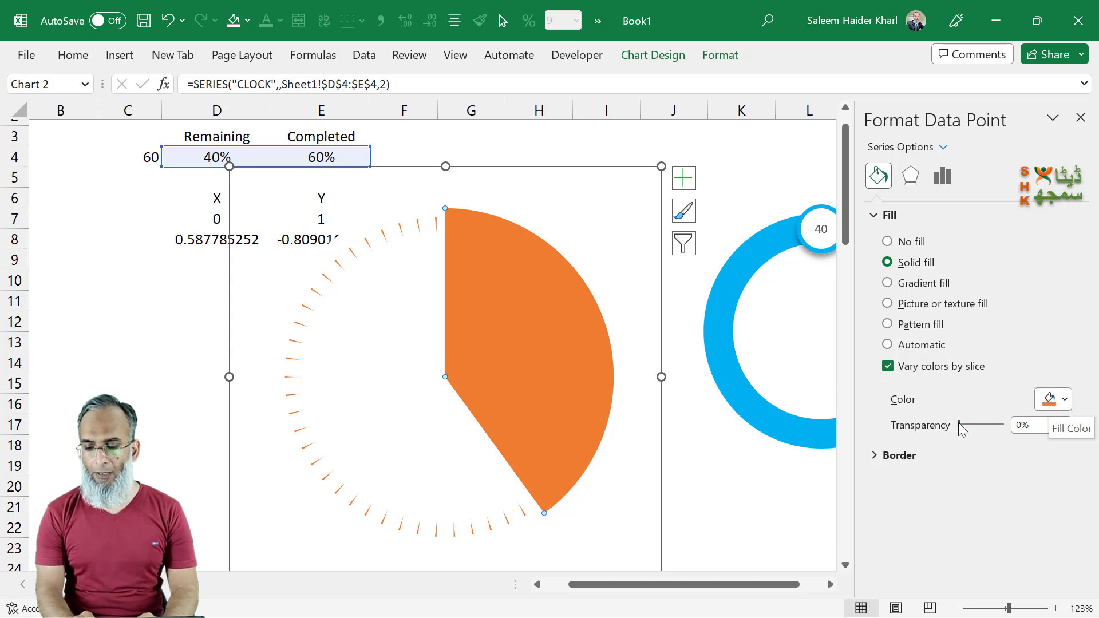
drag(963, 424, 997, 425)
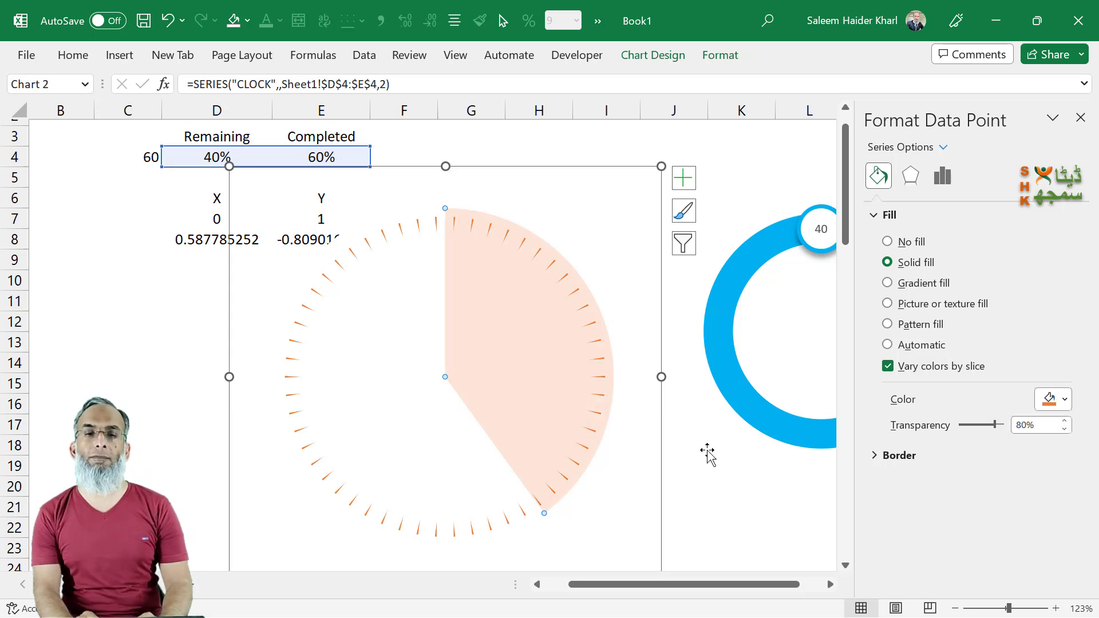
- Send the dial chart to the back and center the progress doughnut chart over it
click(1081, 118)
drag(666, 465, 768, 385)
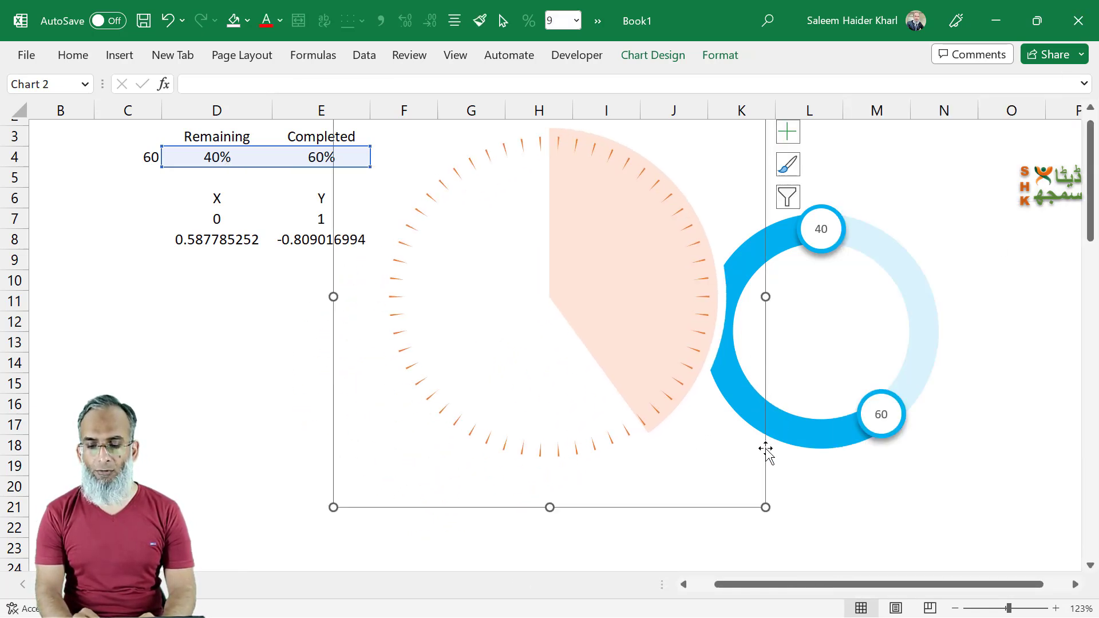
right_click(765, 448)
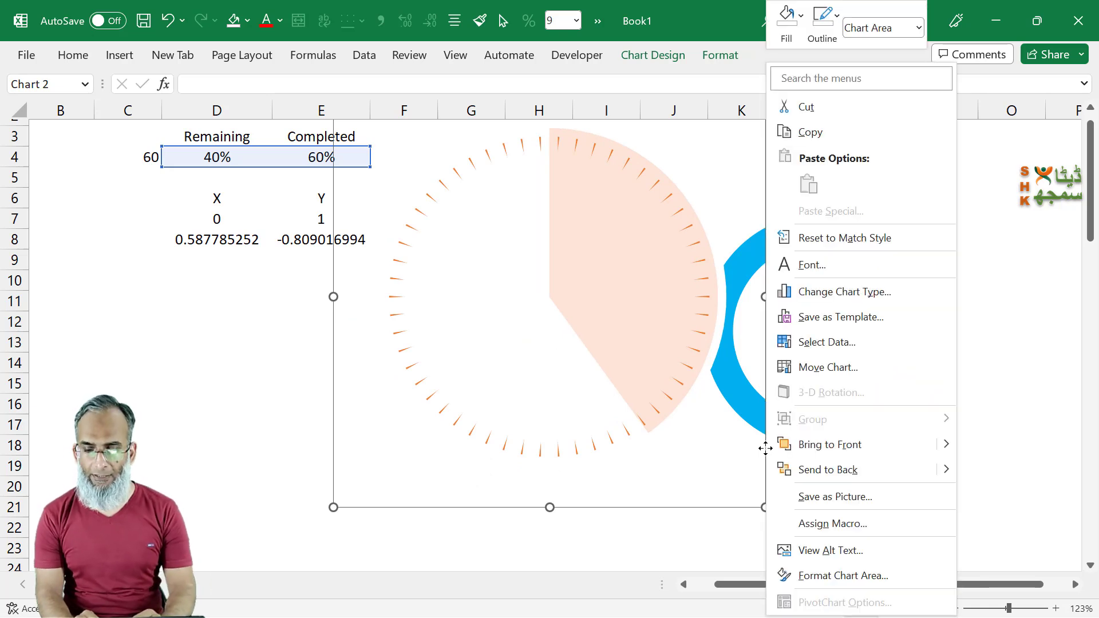
click(830, 471)
click(874, 429)
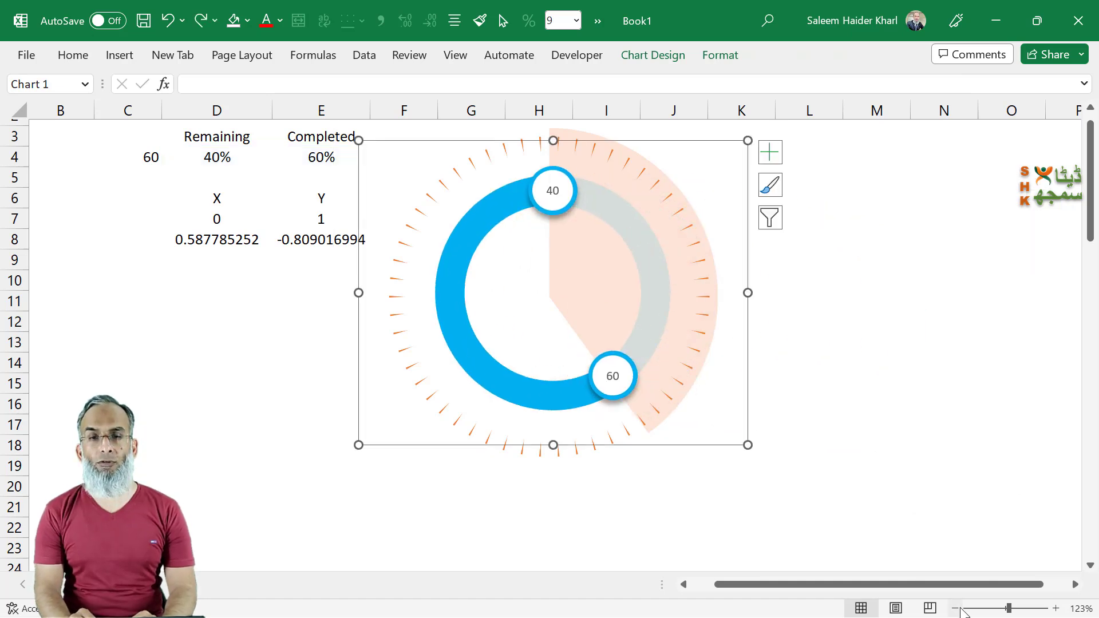
- Enlarge the dial chart and the progress doughnut chart so that they share the same center, and deselect them
click(960, 610)
click(961, 609)
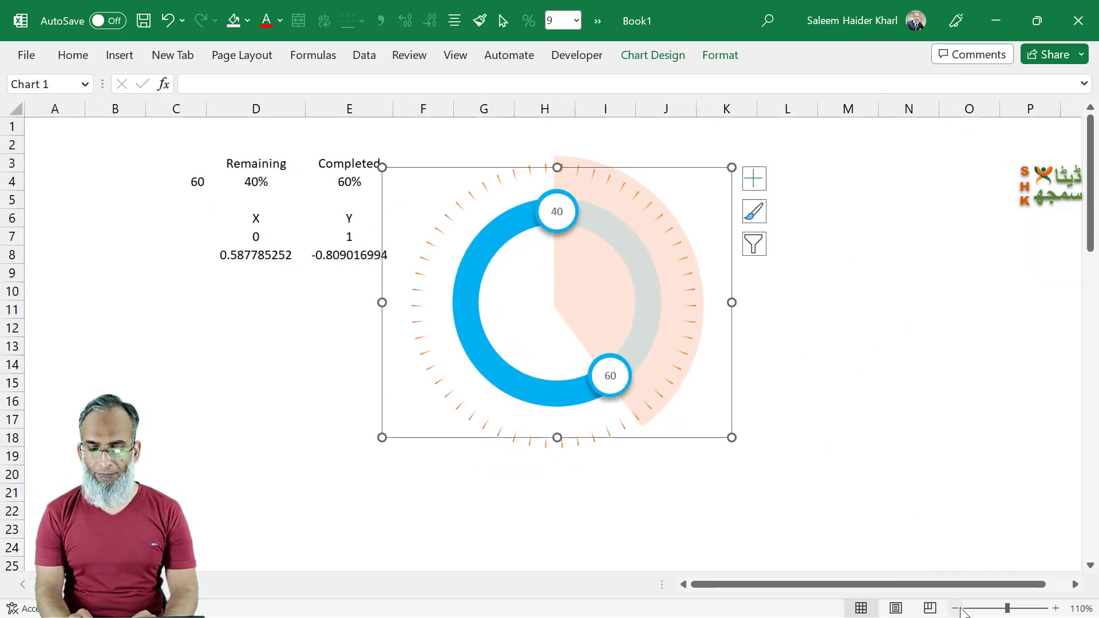
click(579, 451)
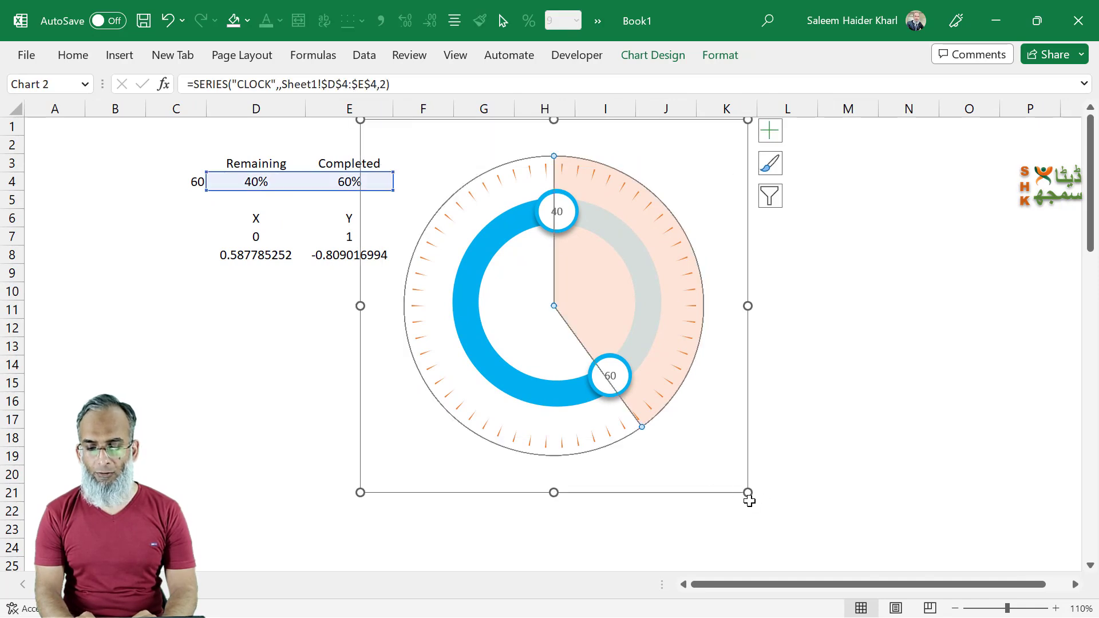
drag(748, 492, 797, 524)
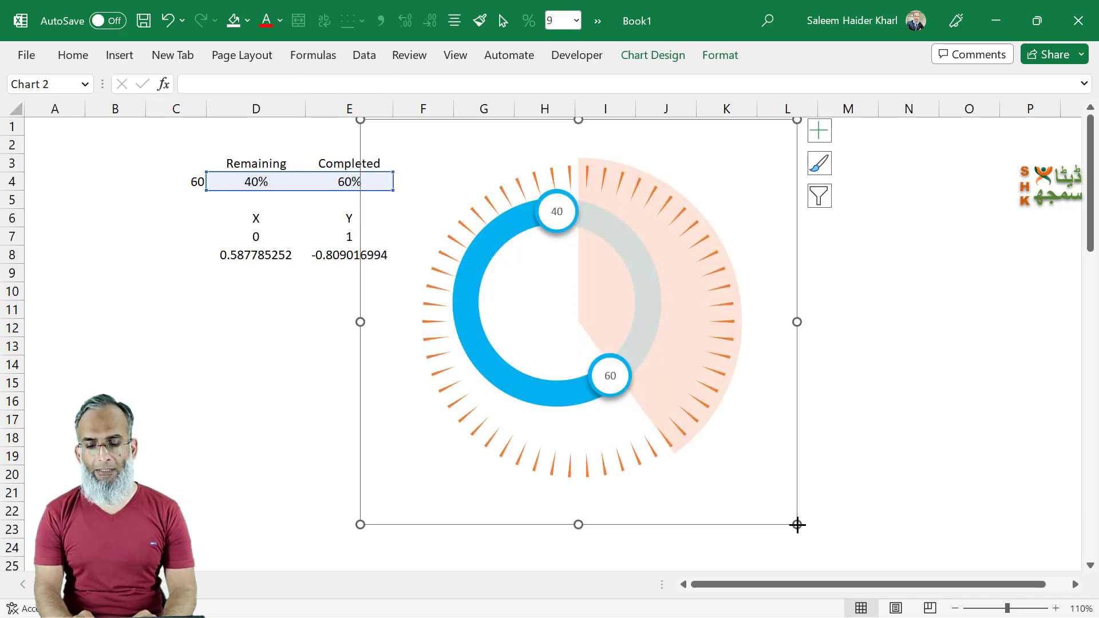
click(577, 378)
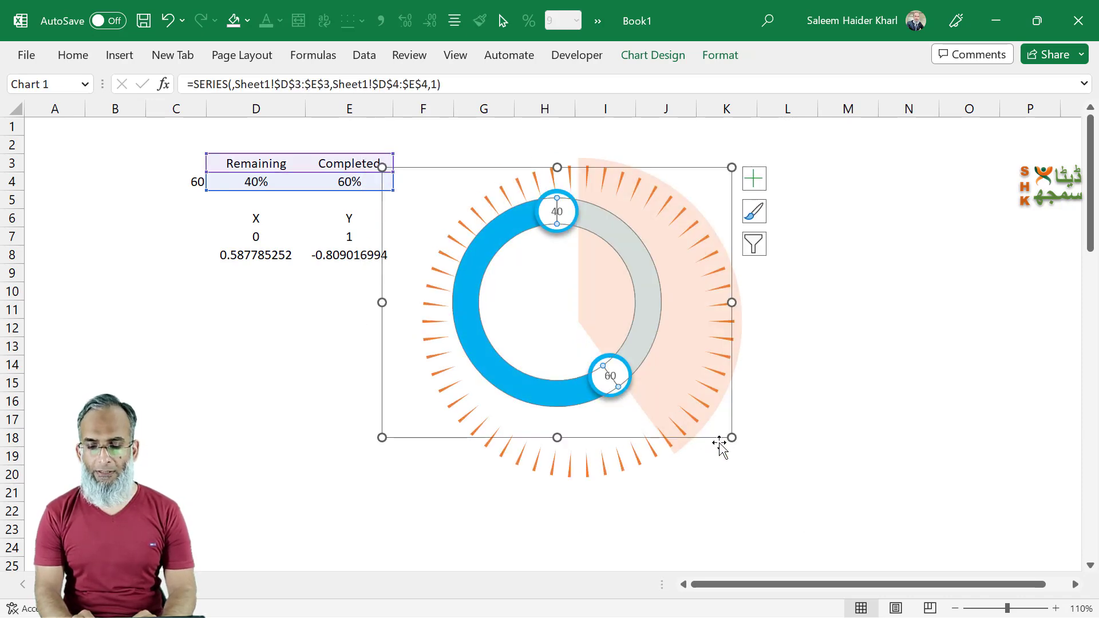
drag(732, 438, 773, 467)
click(862, 337)
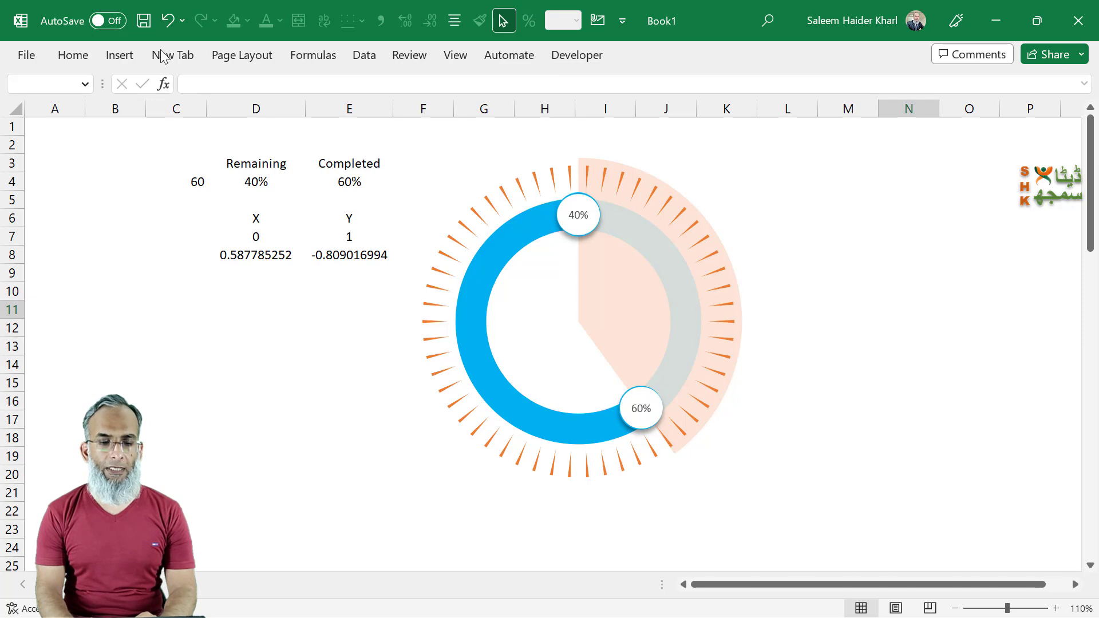
- Draw an oval shape about 1.29" high and 1.36" wide inside the hole of the progress doughnut
click(122, 57)
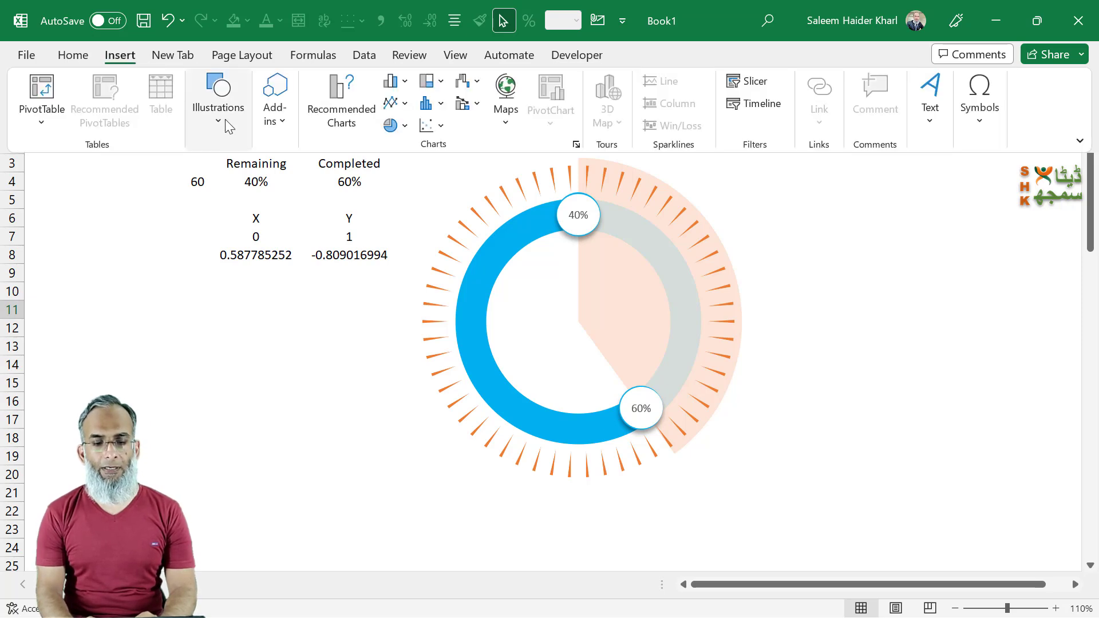
click(229, 125)
click(249, 189)
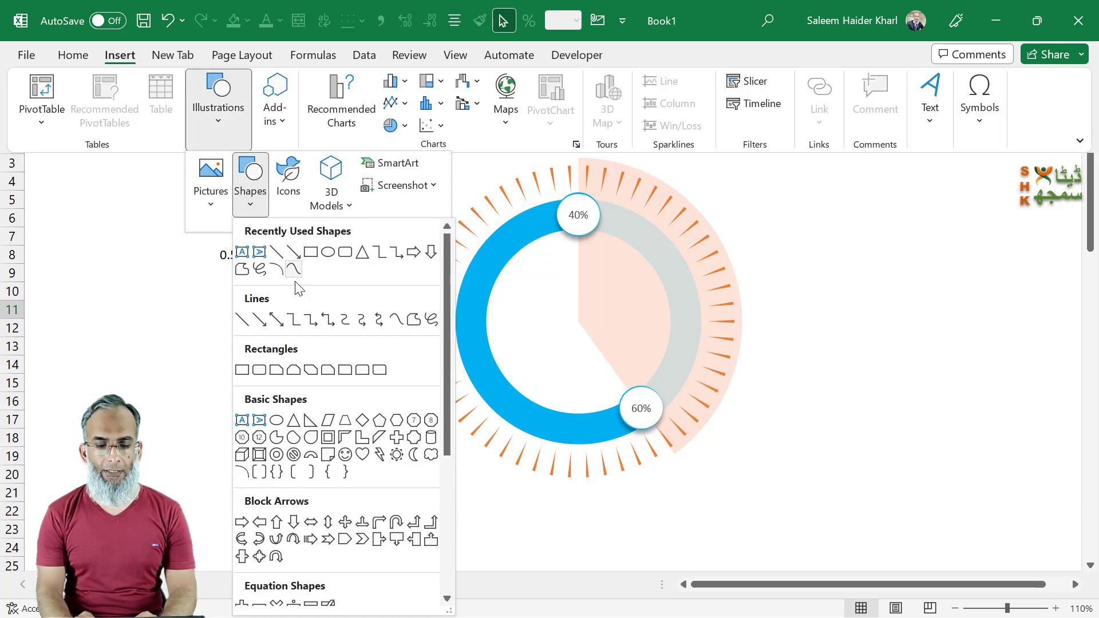
click(327, 253)
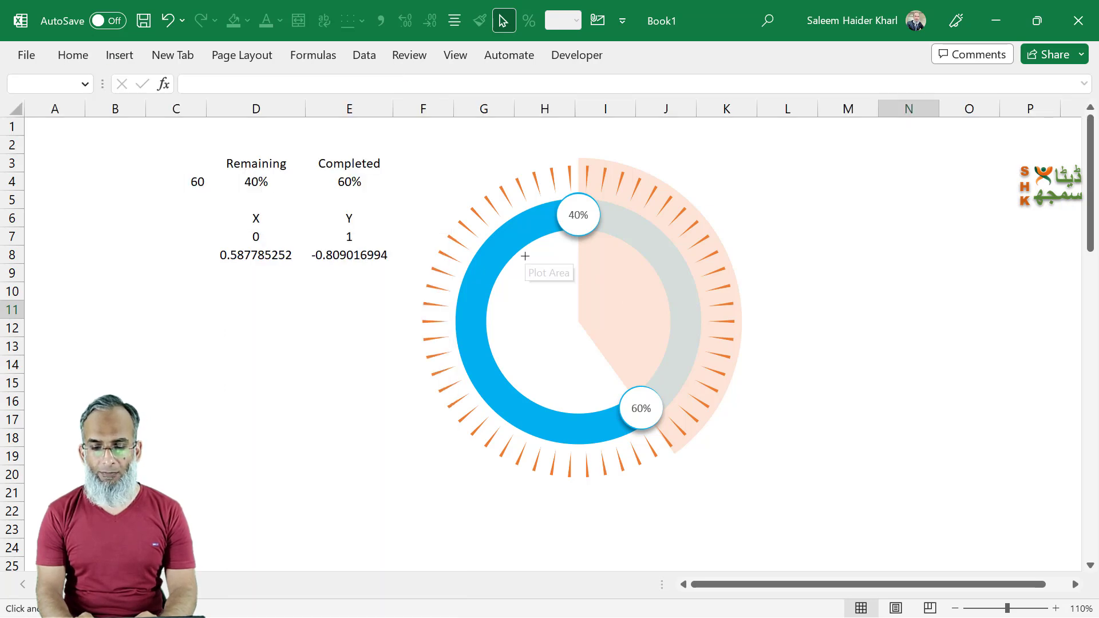
drag(528, 257, 653, 375)
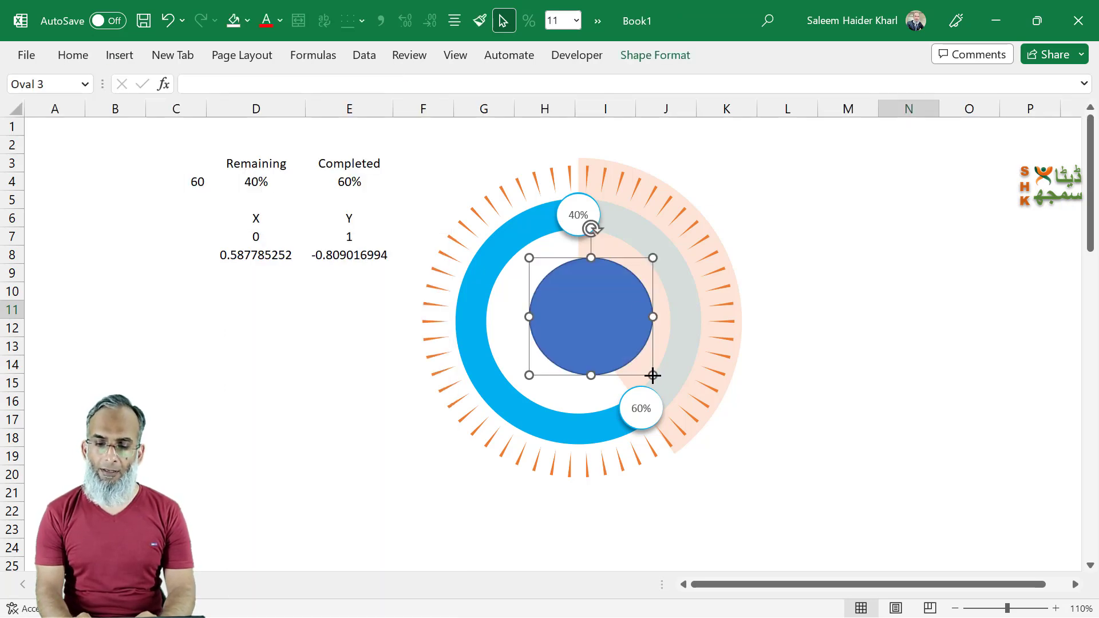
- Set the oval's height and width to 1.2" and format it with a light blue fill and a drop shadow
click(639, 58)
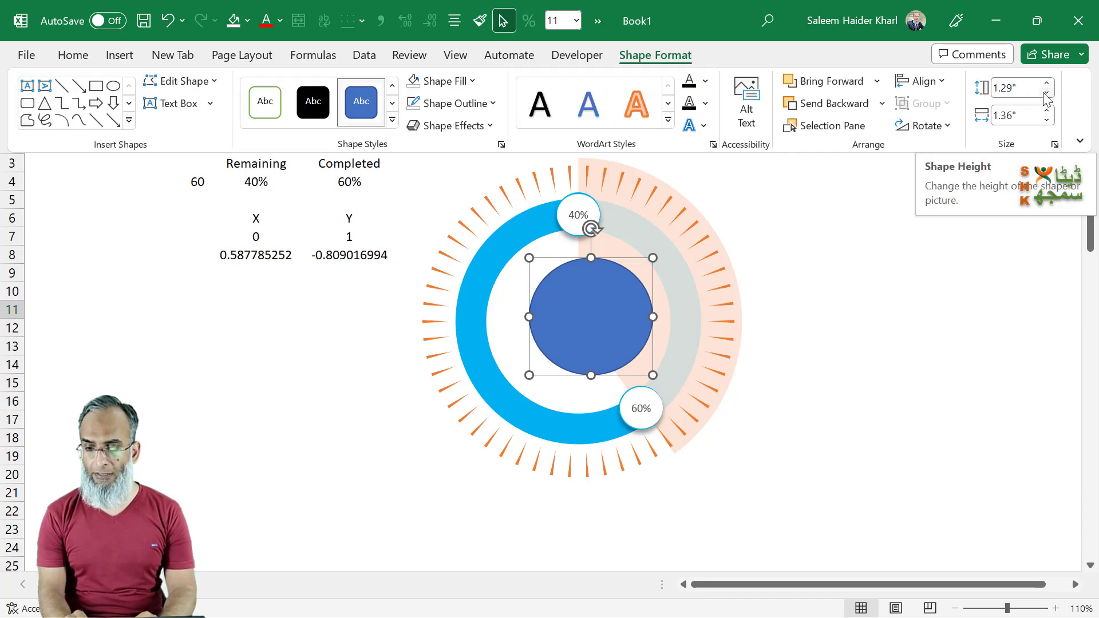
click(1047, 92)
click(1047, 120)
click(1048, 120)
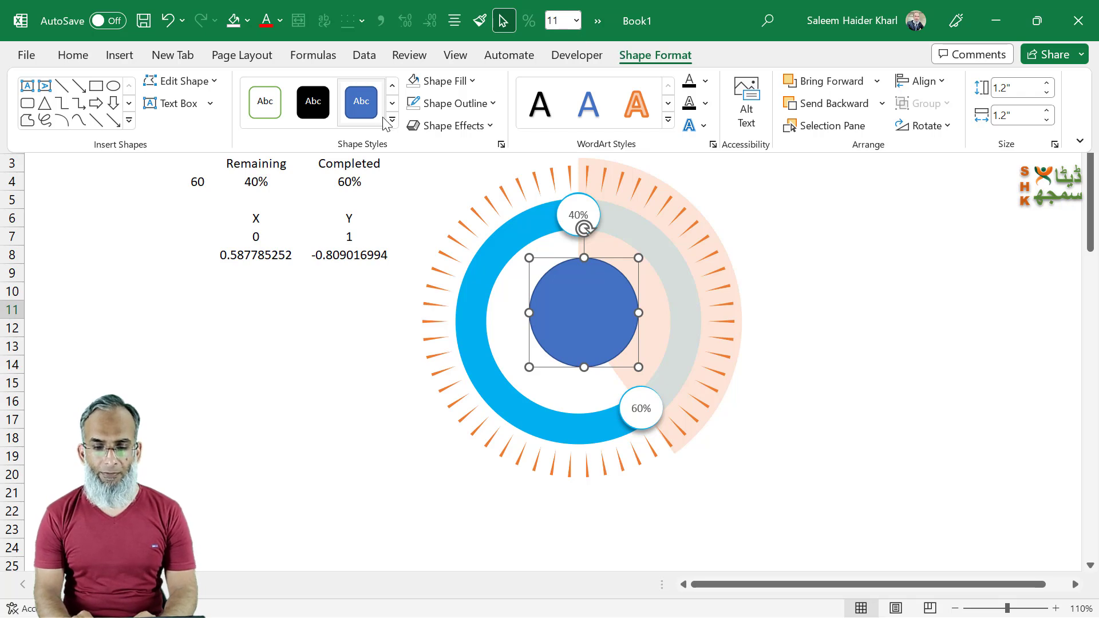
key(Delete)
click(589, 315)
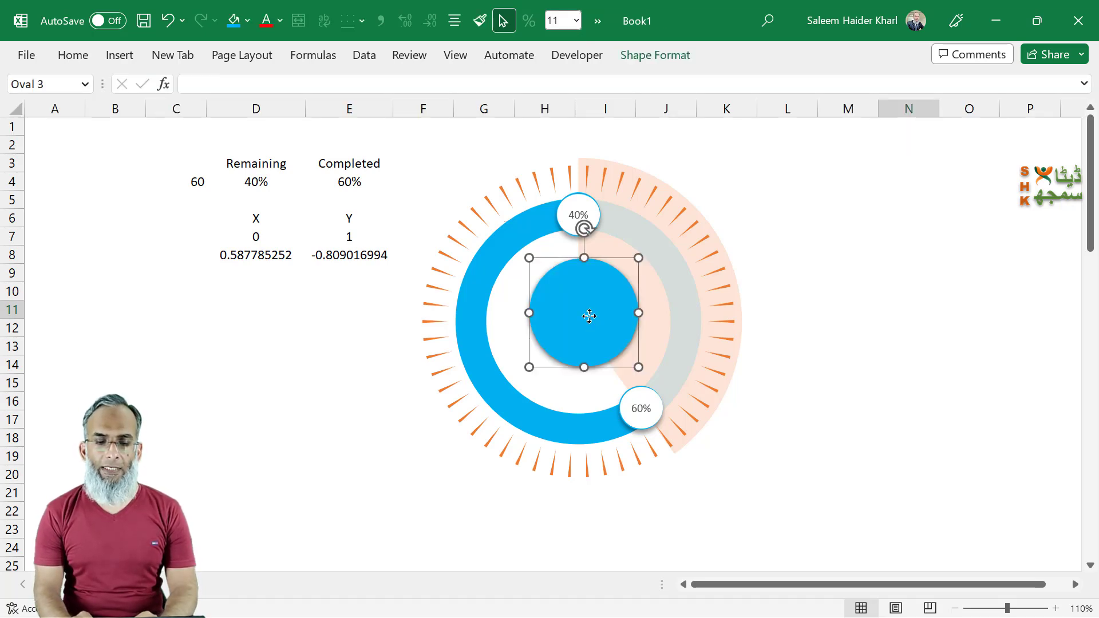
- Link the circle's text to the Completed percentage with the formula =$E$4
click(229, 85)
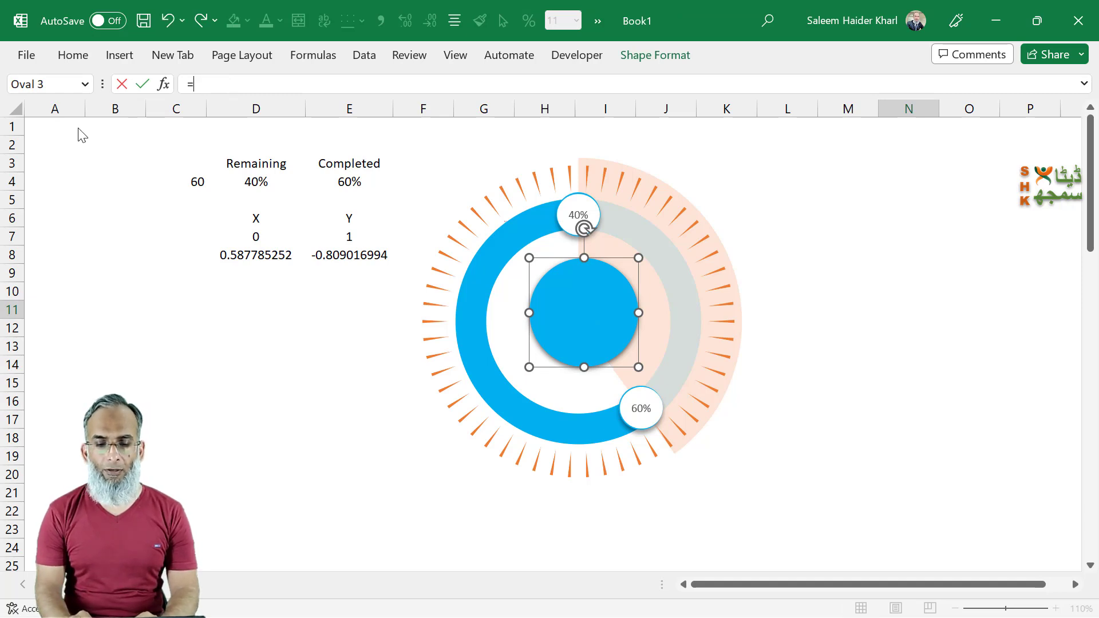
click(349, 182)
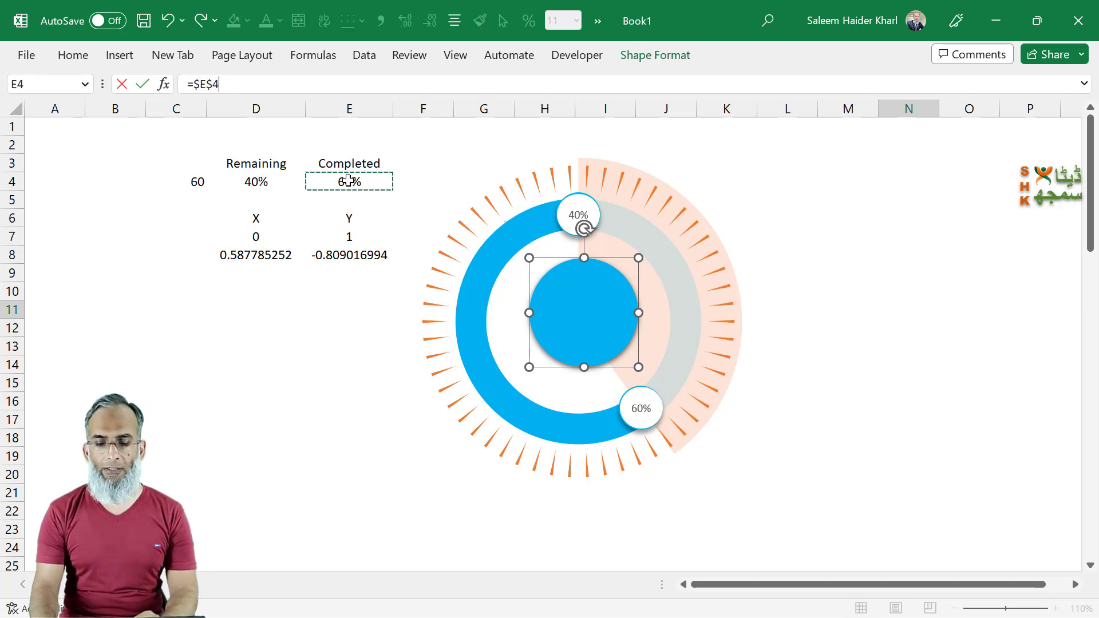
key(Return)
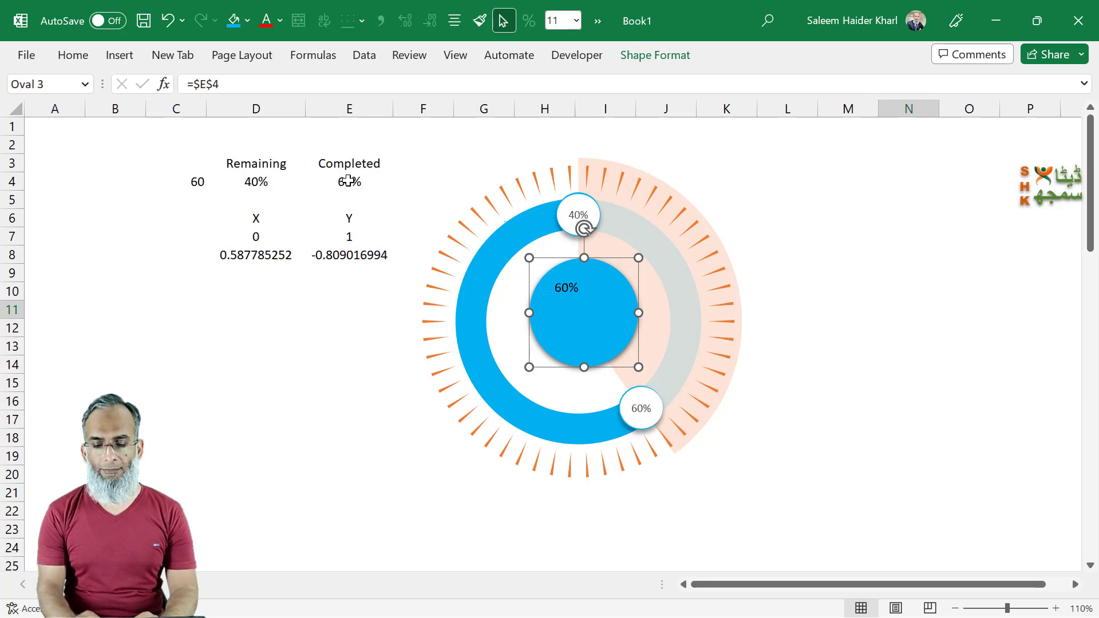
- Center the percentage text in the circle both vertically and horizontally
click(455, 21)
click(482, 52)
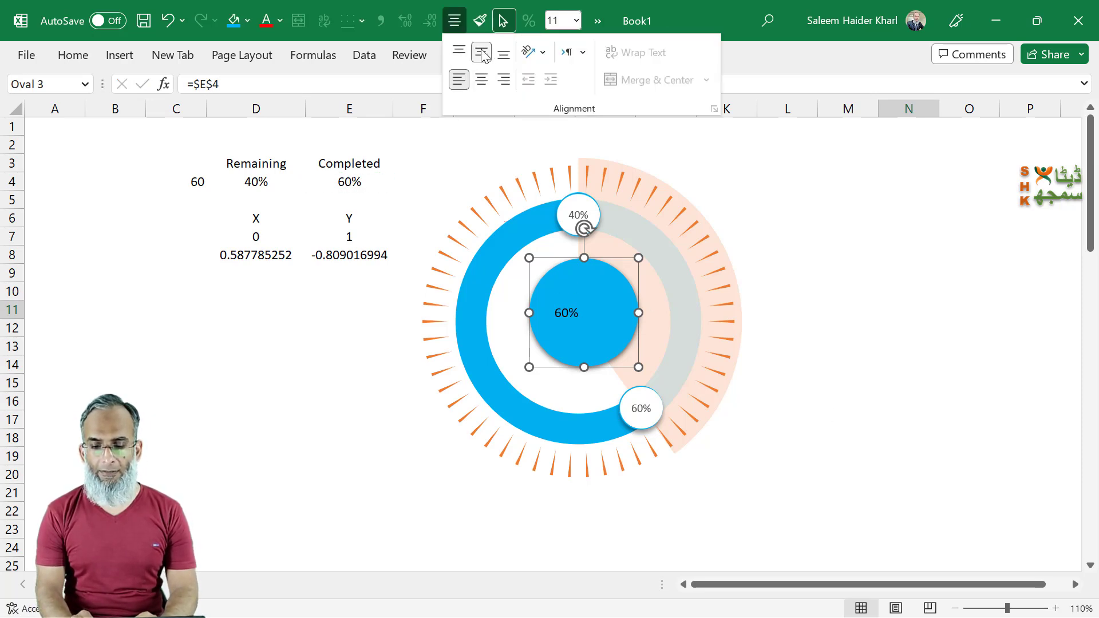
click(482, 79)
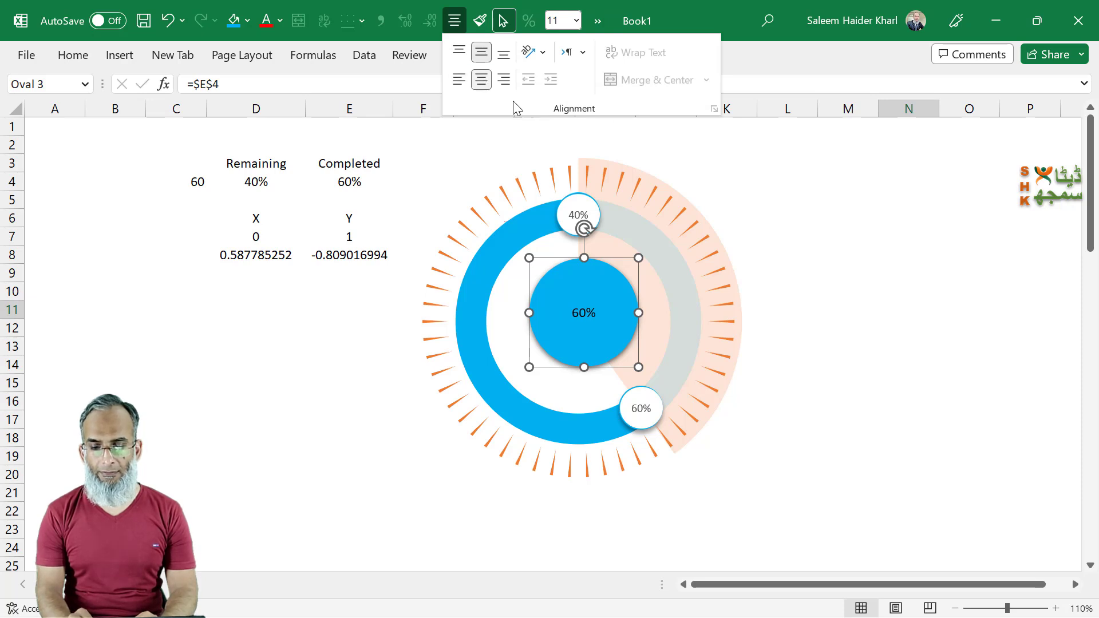
- Set the font size of the circle's percentage text to 24
click(78, 57)
click(241, 88)
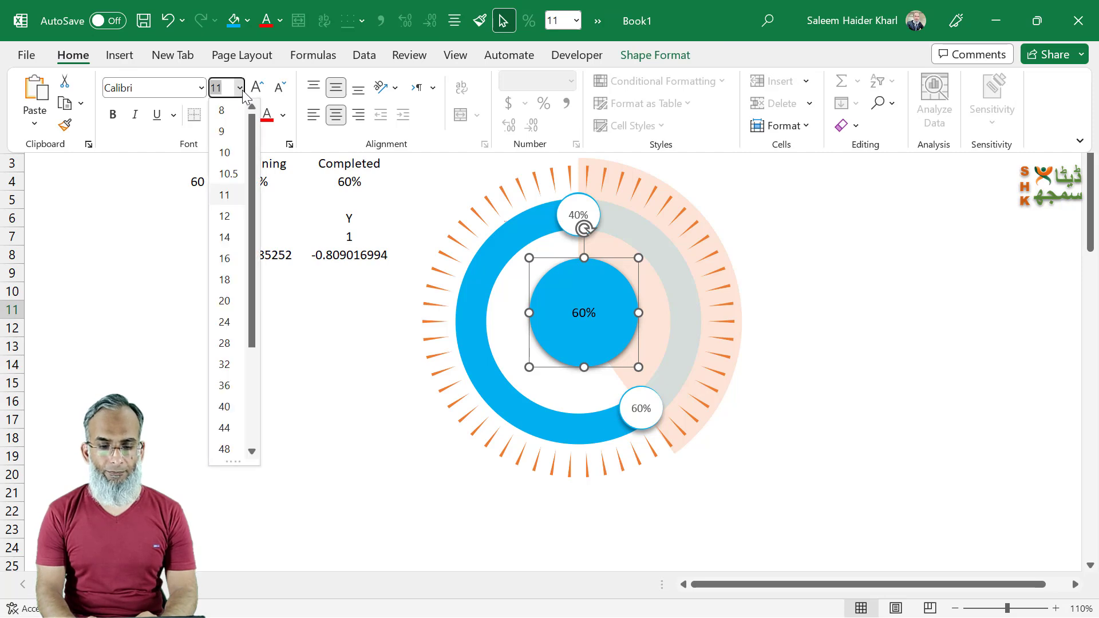
click(259, 88)
click(259, 89)
click(259, 88)
click(259, 88)
click(259, 88)
click(259, 88)
click(259, 88)
click(259, 88)
click(259, 88)
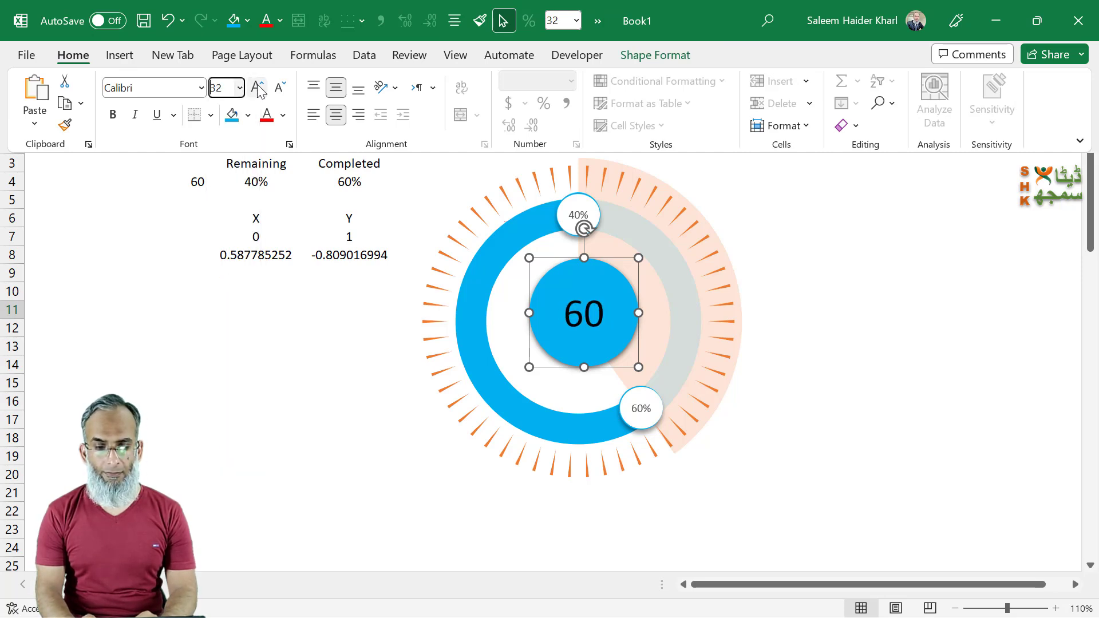
click(279, 89)
click(280, 88)
click(279, 88)
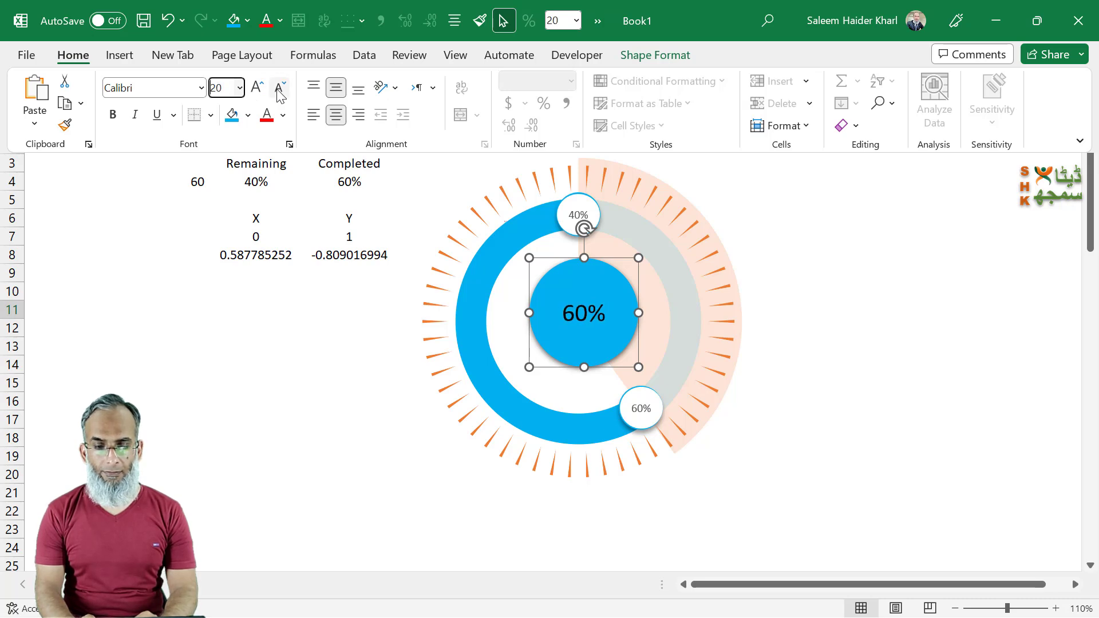
click(259, 88)
click(259, 89)
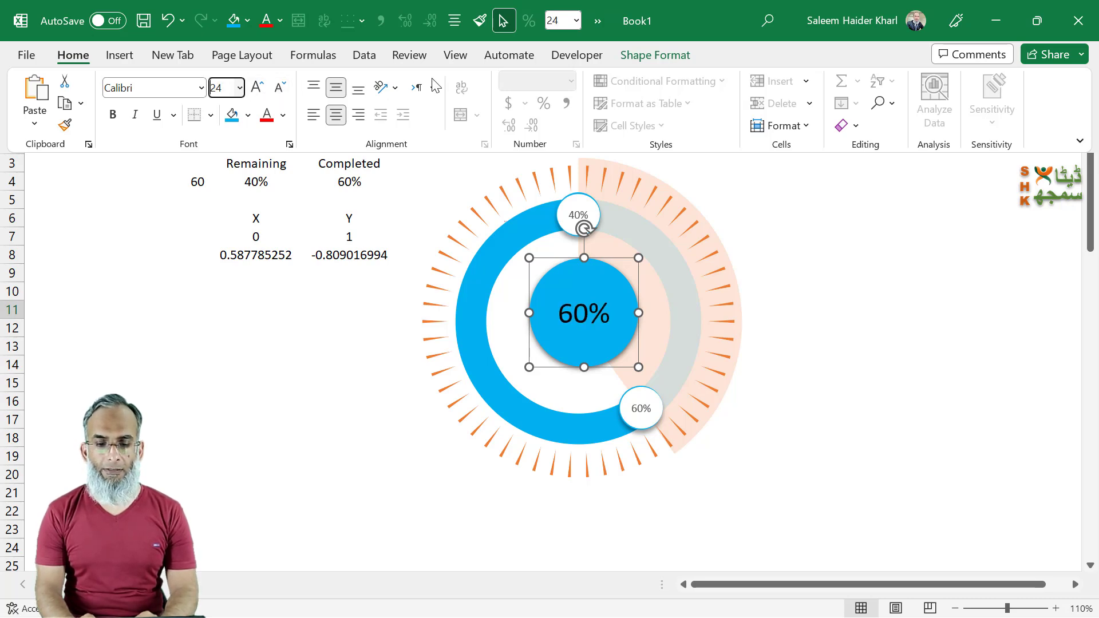
- Make the circle's percentage text white and bold, and deselect the circle
click(267, 20)
click(280, 20)
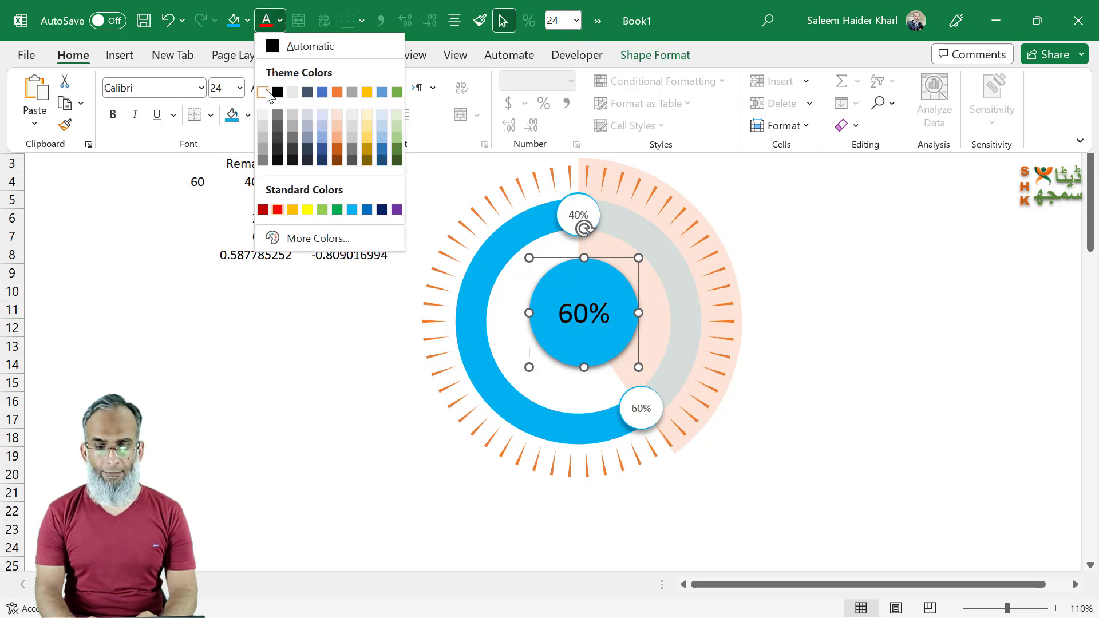
click(267, 93)
click(885, 511)
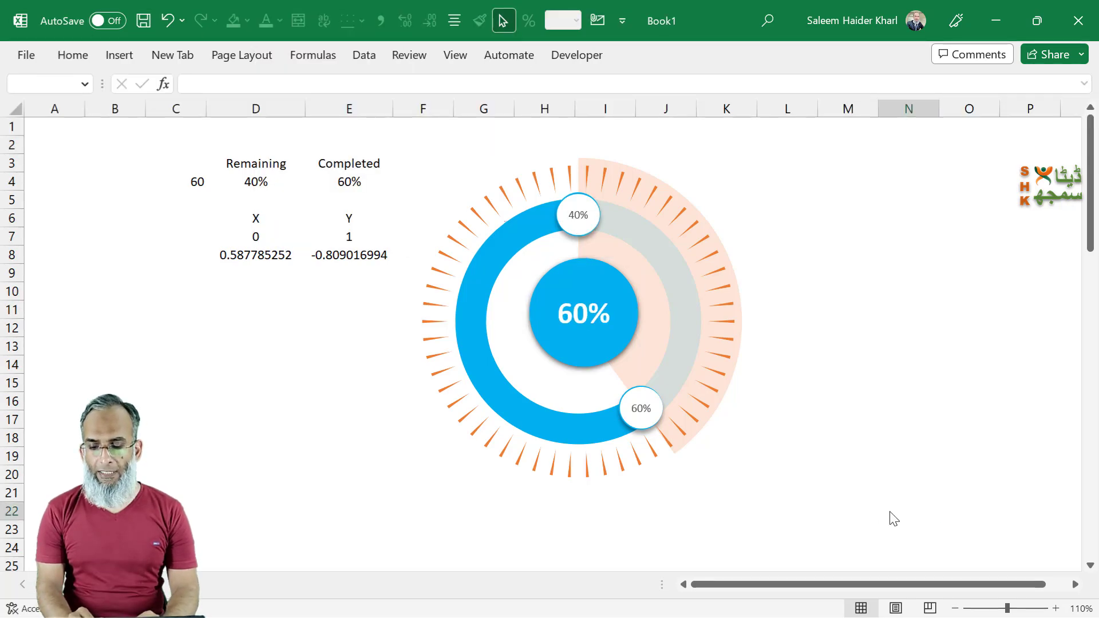
- Select both charts and the circle, and align them to each other's center and middle
drag(905, 538, 174, 35)
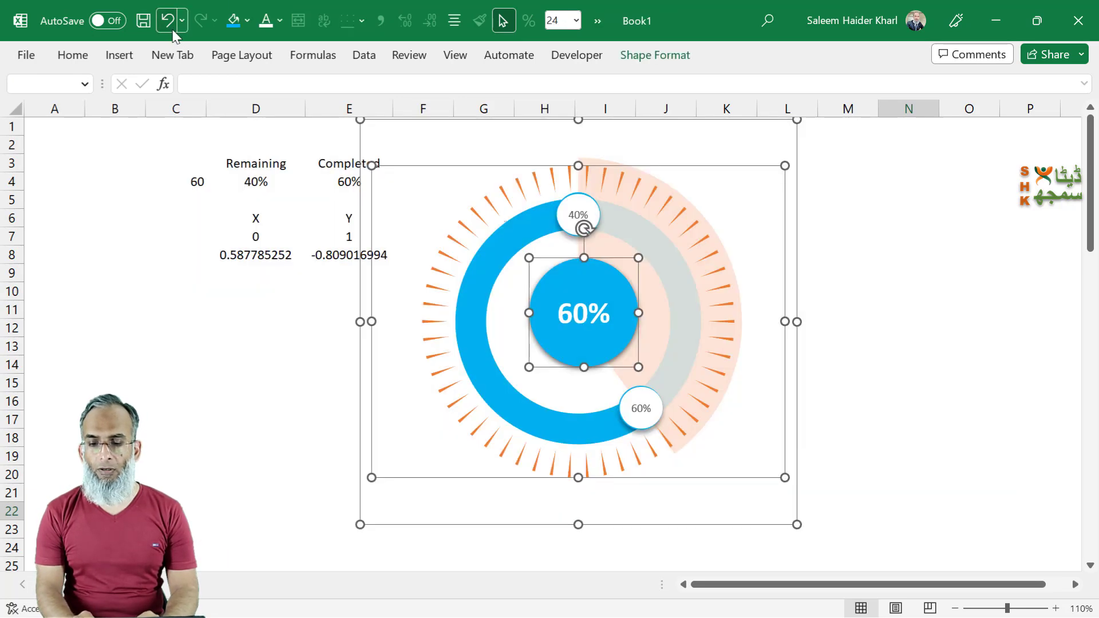
click(655, 55)
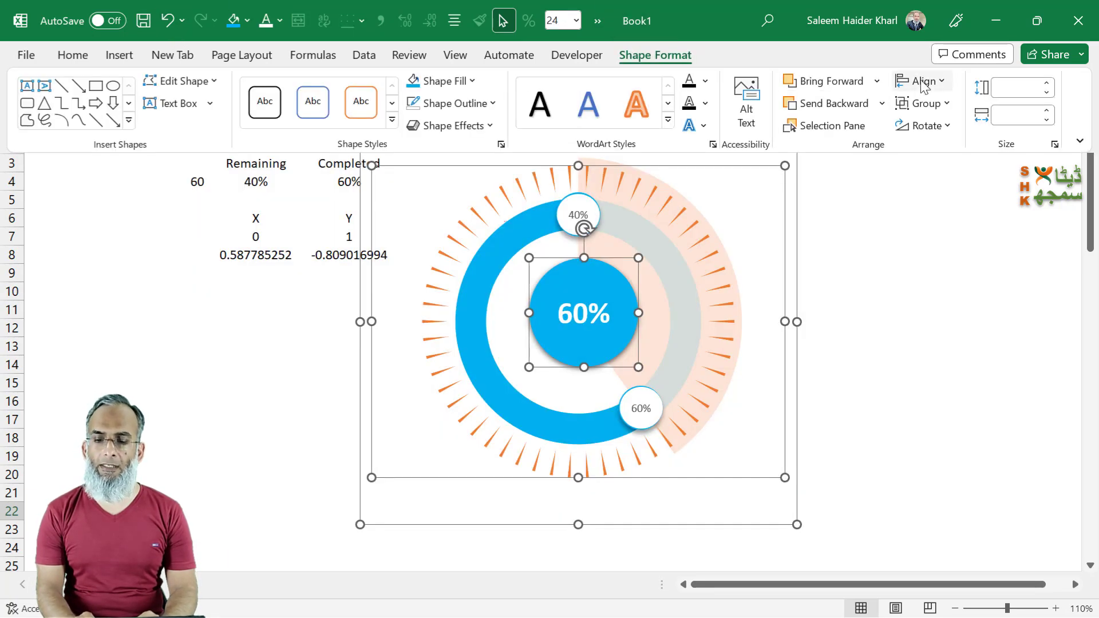
click(924, 81)
click(948, 124)
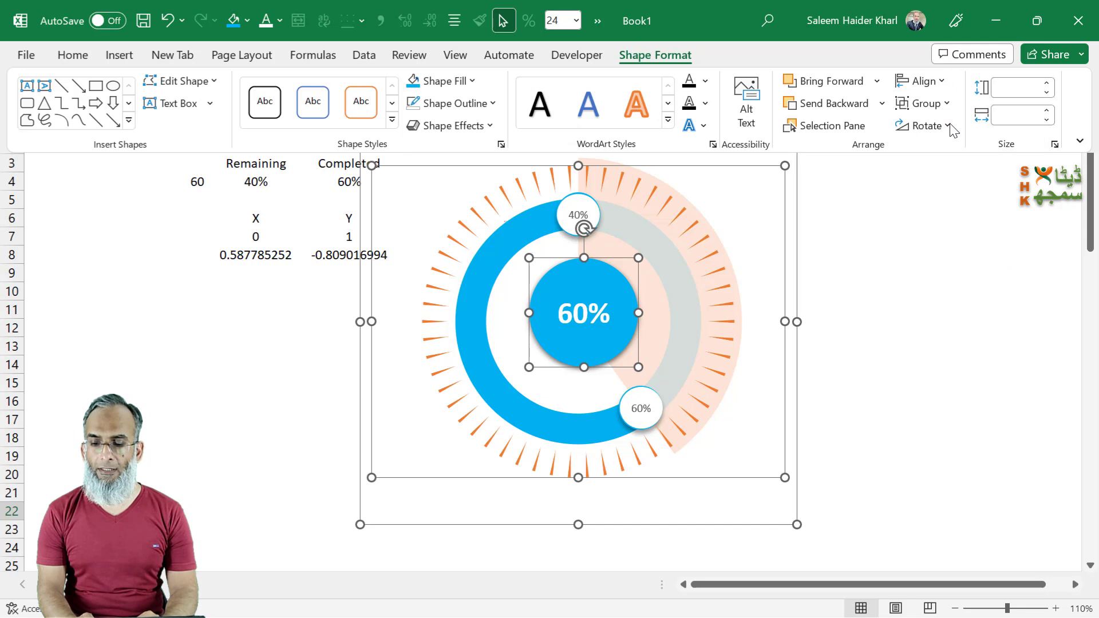
click(924, 81)
click(962, 211)
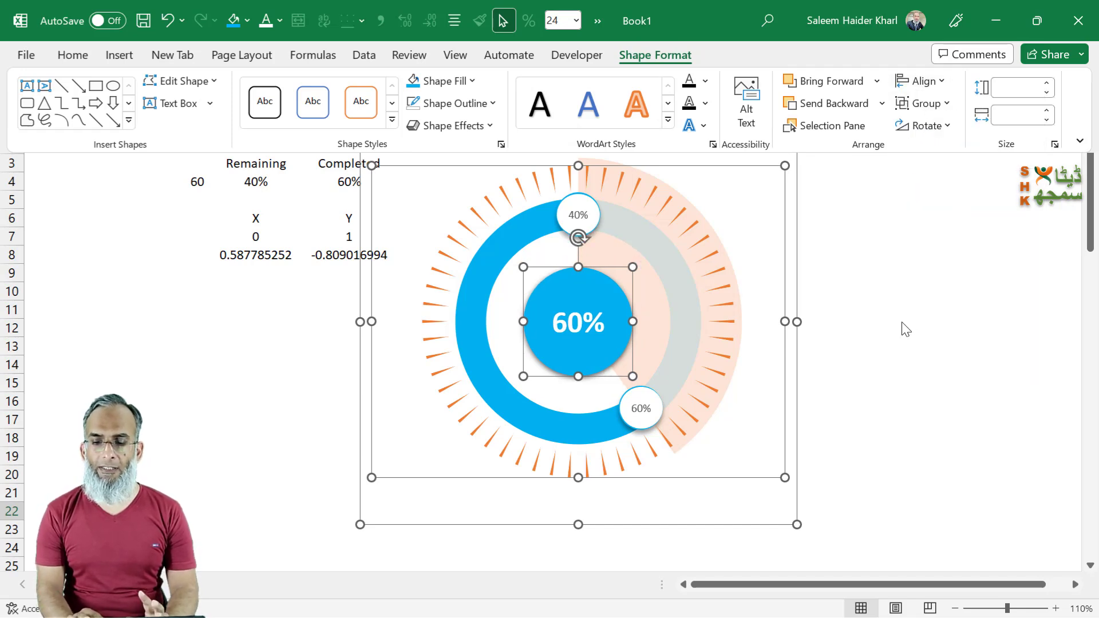
- Group the two charts and the circle into one object and deselect it
click(930, 104)
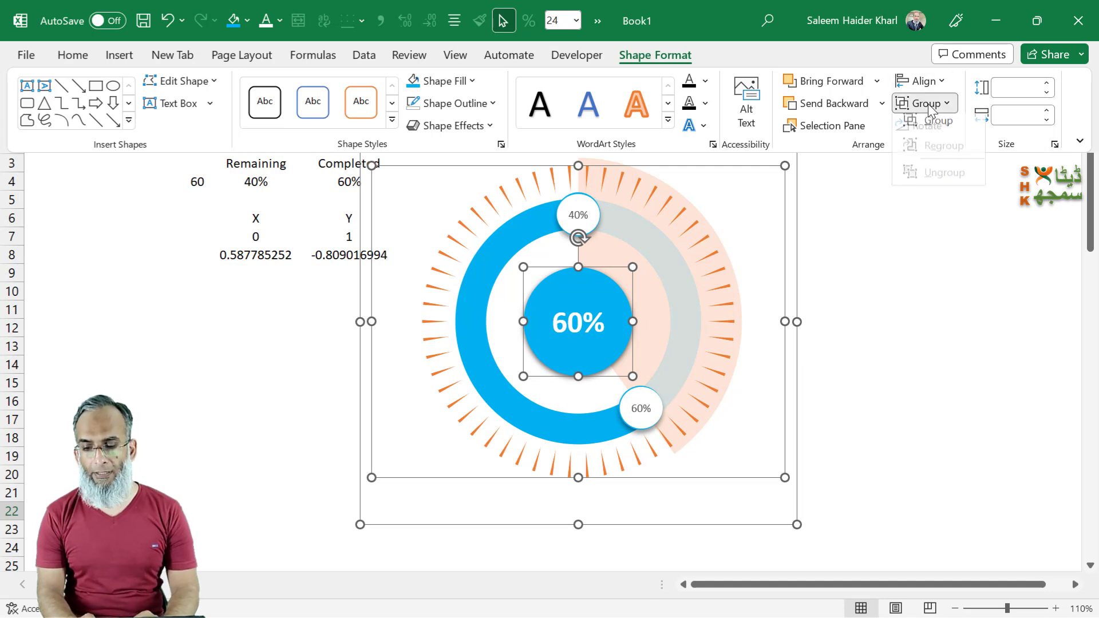
click(936, 126)
key(ctrl+F1)
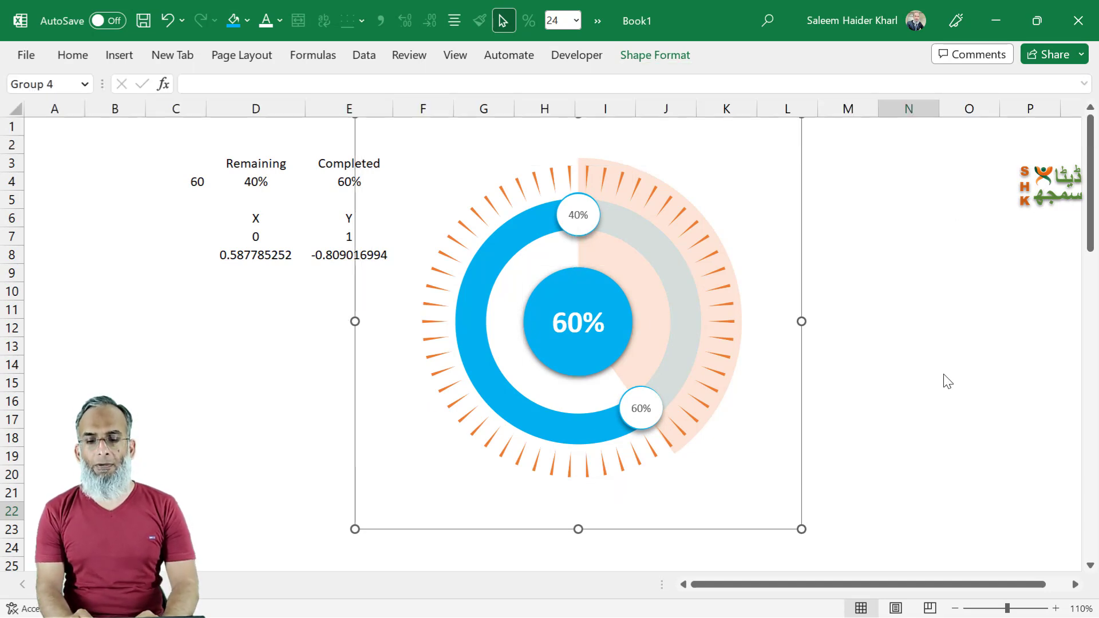
key(Escape)
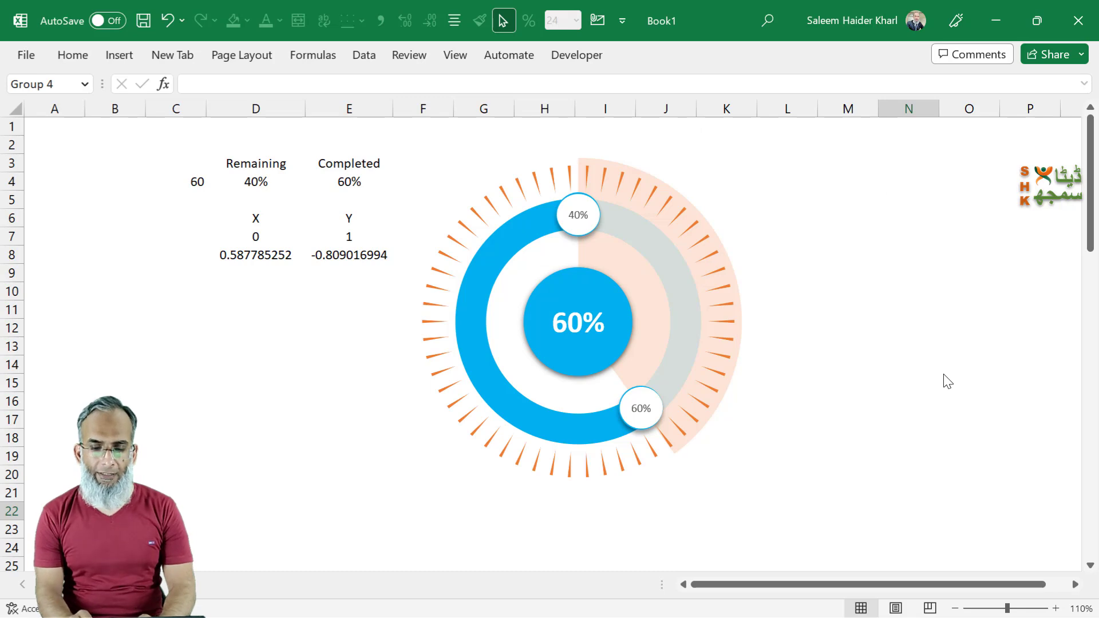
- Enter 75 in cell C4 to test the progress chart
click(198, 186)
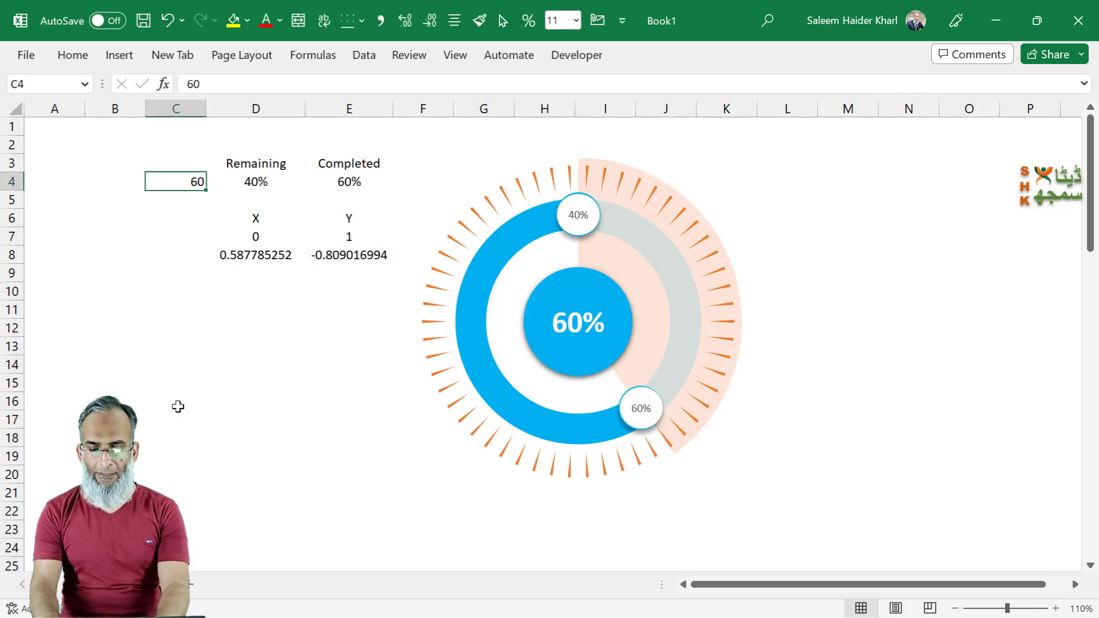
text(7)
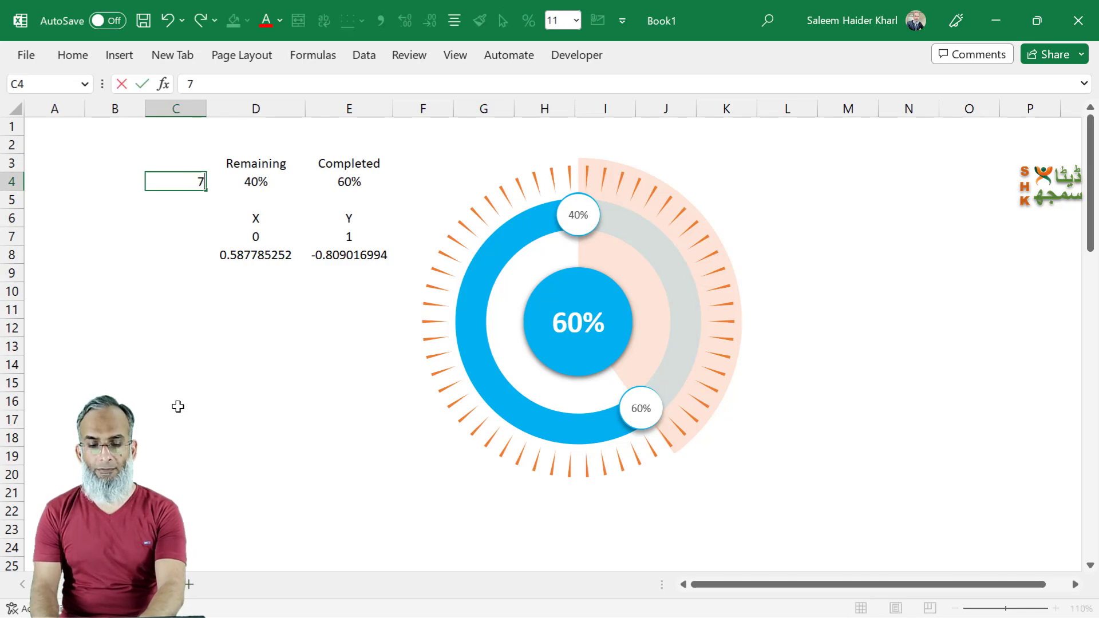
text(5)
key(Return)
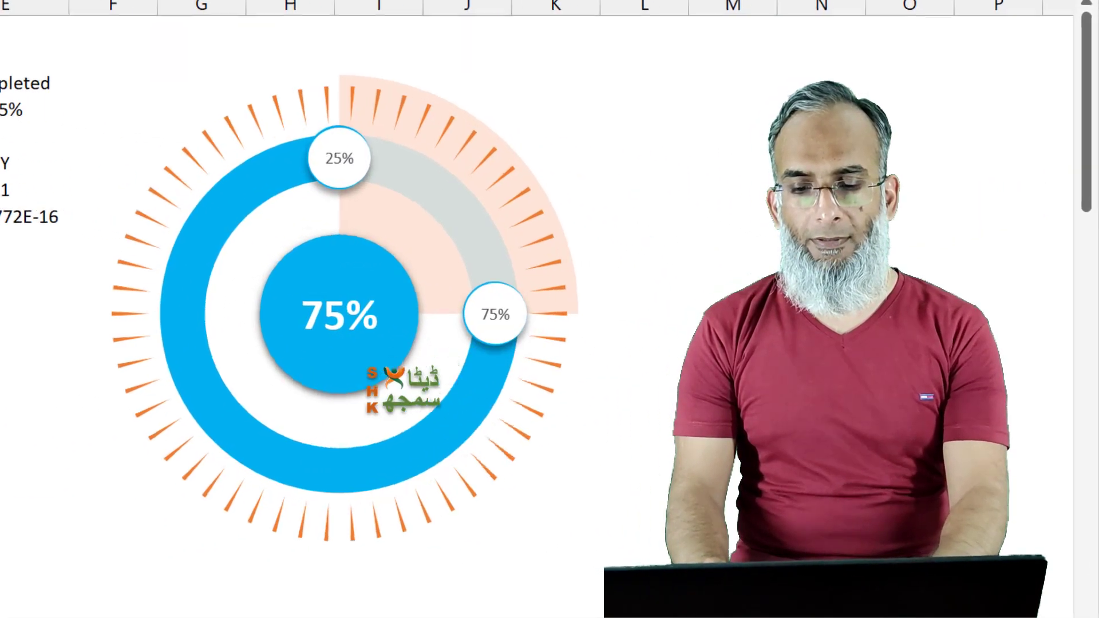